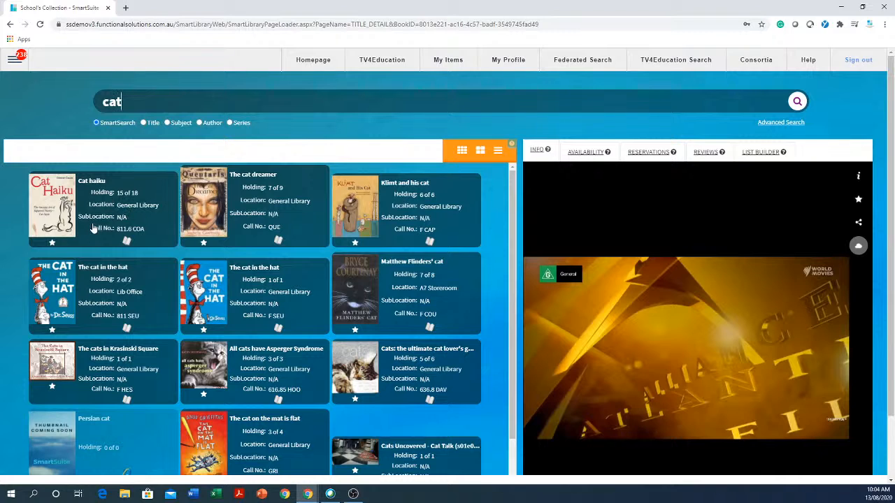
# Replace the catalogue search term with maths and run the search.
pyautogui.scroll(-2, 492, 332)
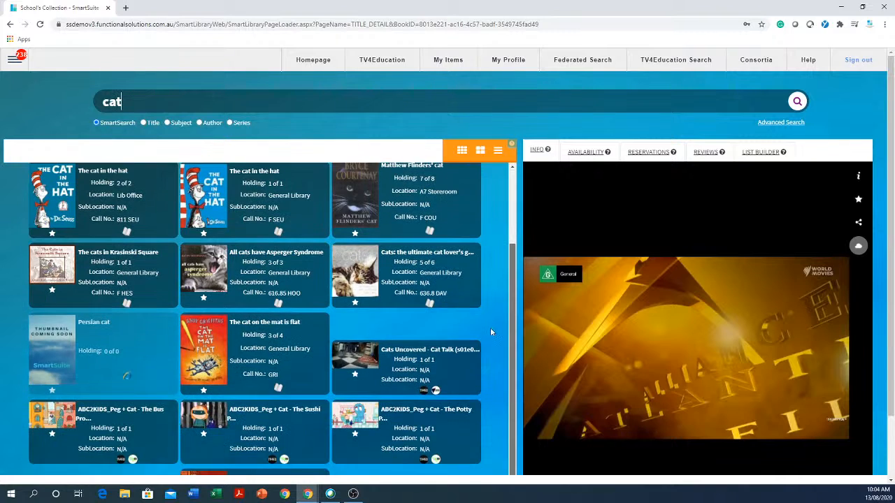
pyautogui.scroll(2, 489, 329)
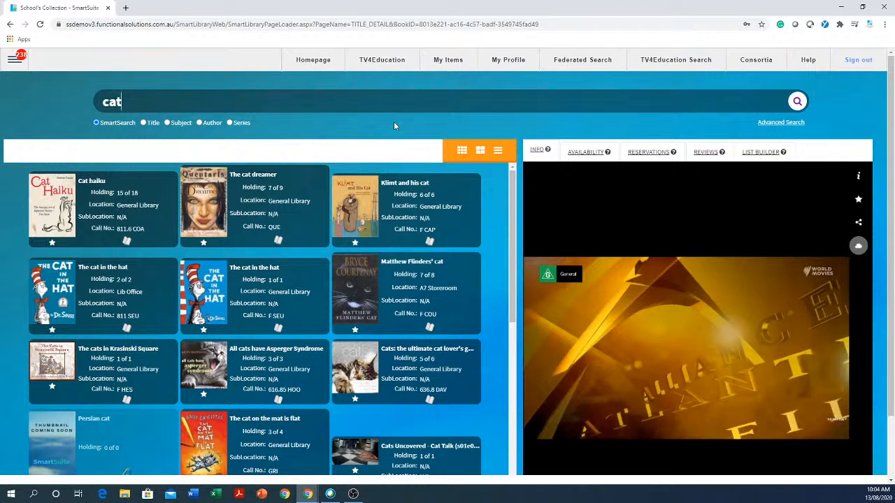
pyautogui.moveTo(217, 90); pyautogui.dragTo(82, 104)
pyautogui.write('maths')
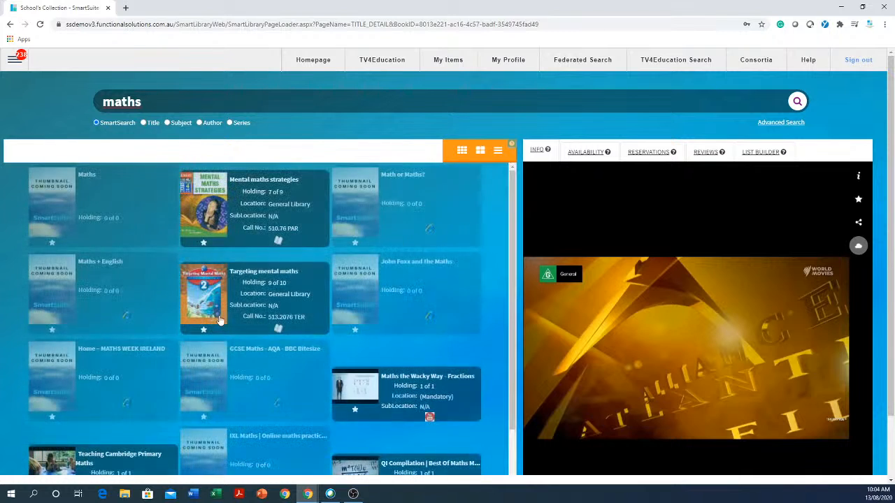
# Open Advanced Search and run the maths keyword search from it.
pyautogui.scroll(-1, 225, 286)
pyautogui.scroll(-1, 224, 286)
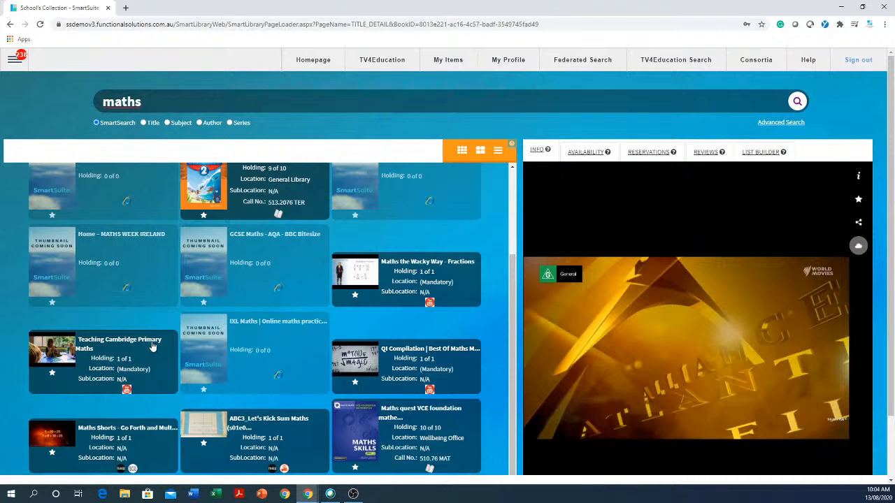
pyautogui.scroll(-1, 128, 359)
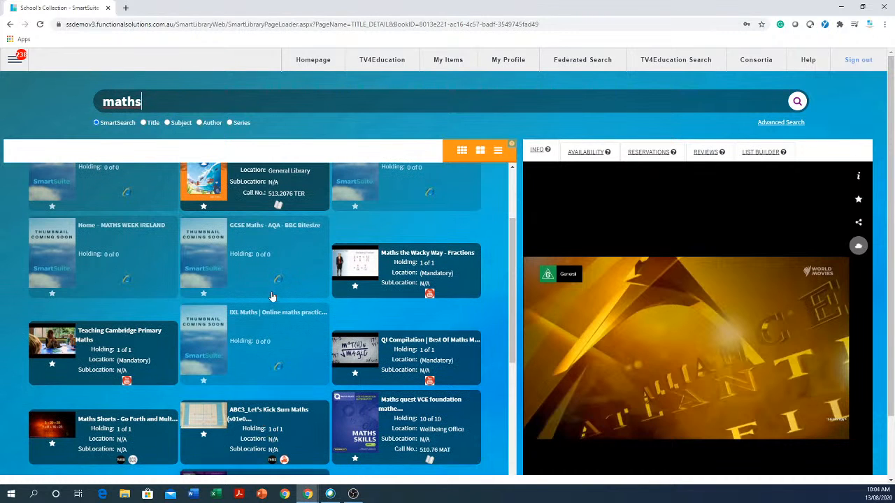
pyautogui.scroll(-3, 272, 296)
pyautogui.scroll(4, 272, 297)
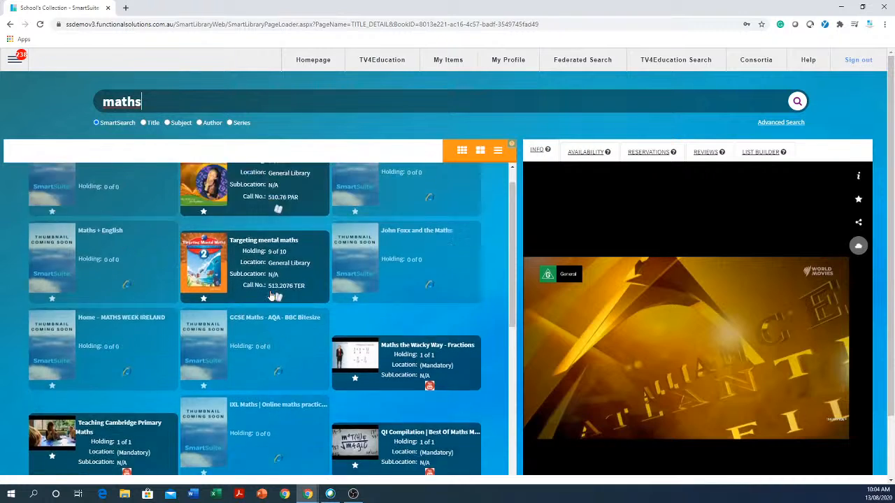
pyautogui.scroll(1, 272, 296)
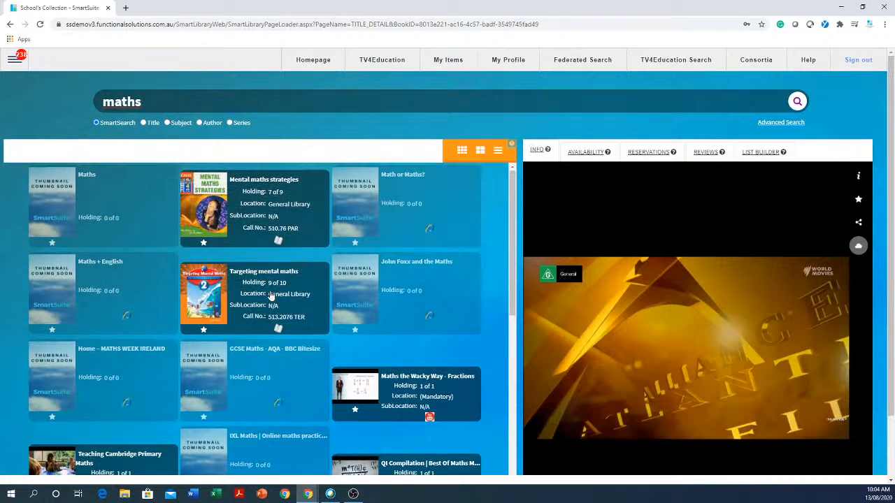
pyautogui.click(784, 124)
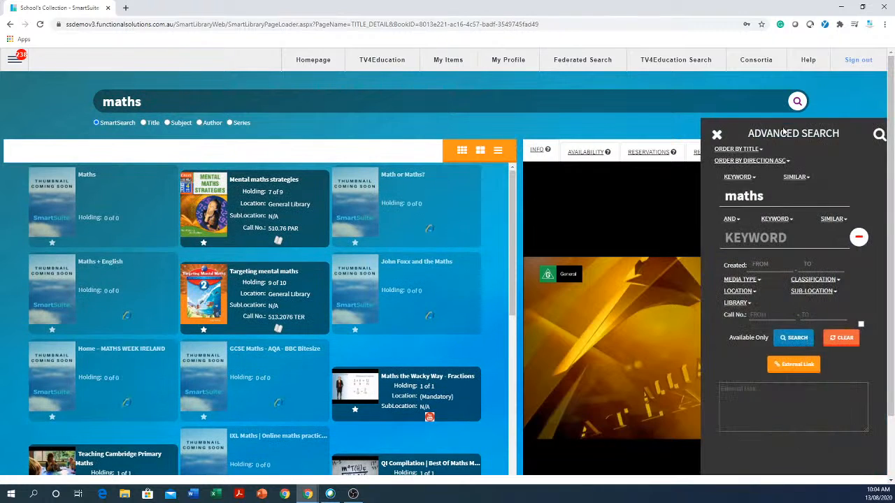
pyautogui.click(799, 343)
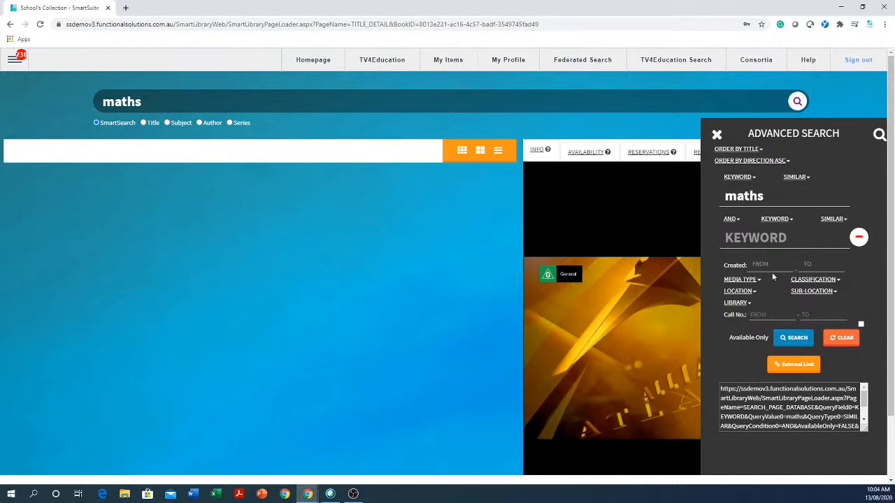
# Copy the advanced search's external link to the clipboard and dismiss the notice.
pyautogui.click(753, 179)
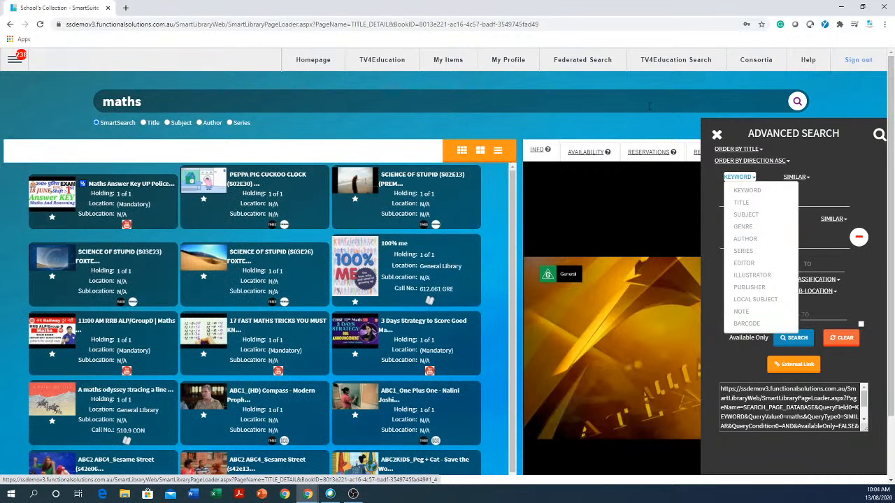
pyautogui.click(635, 128)
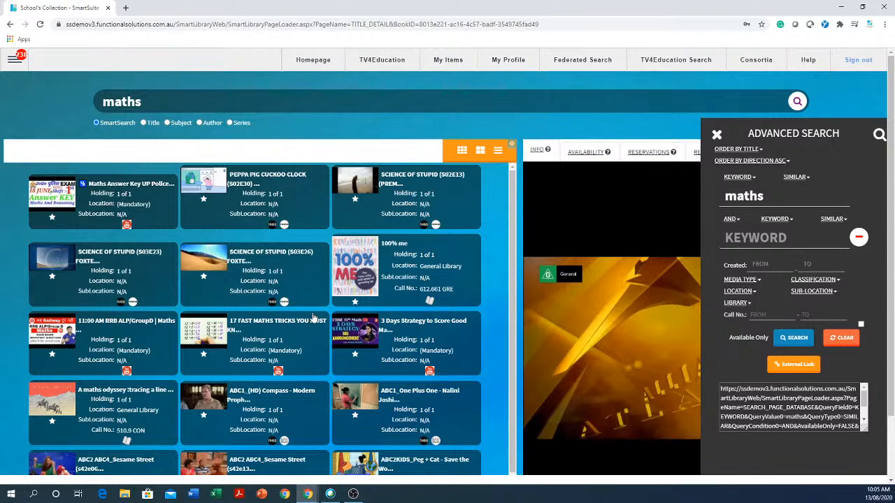
pyautogui.click(789, 367)
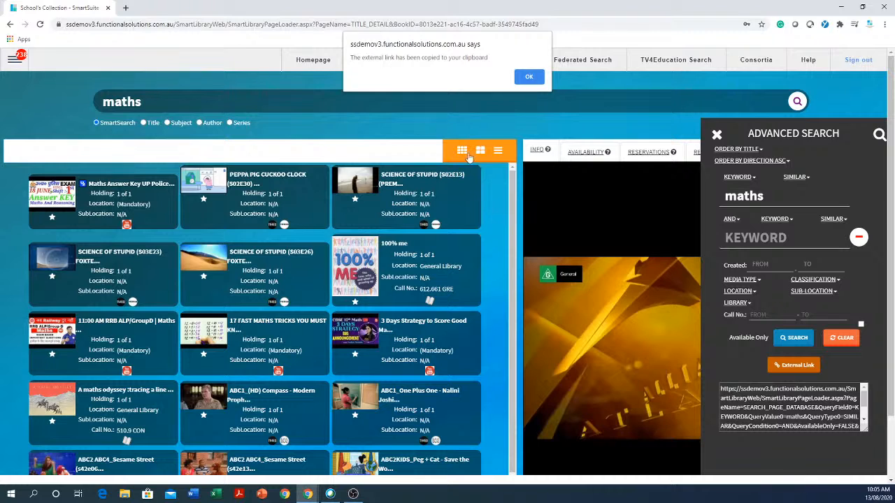
pyautogui.click(529, 78)
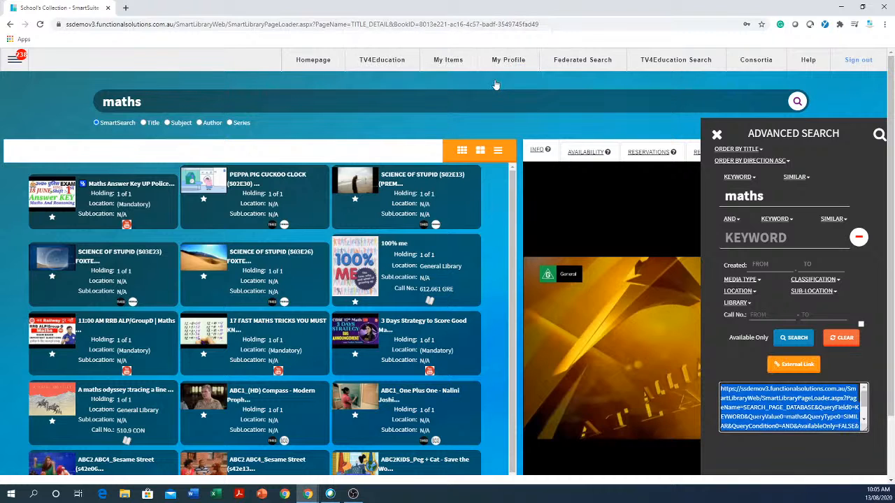
# Open a new tab and paste the copied search link into the address bar to load it.
pyautogui.click(126, 8)
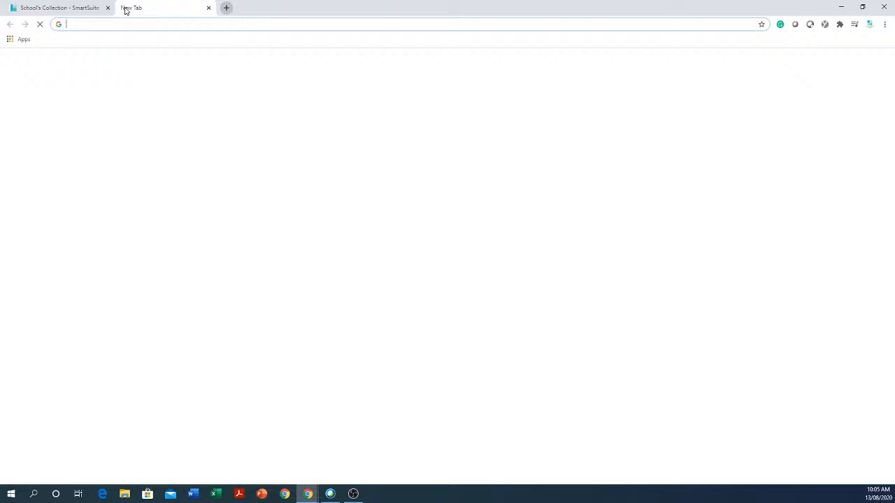
pyautogui.rightClick(219, 26)
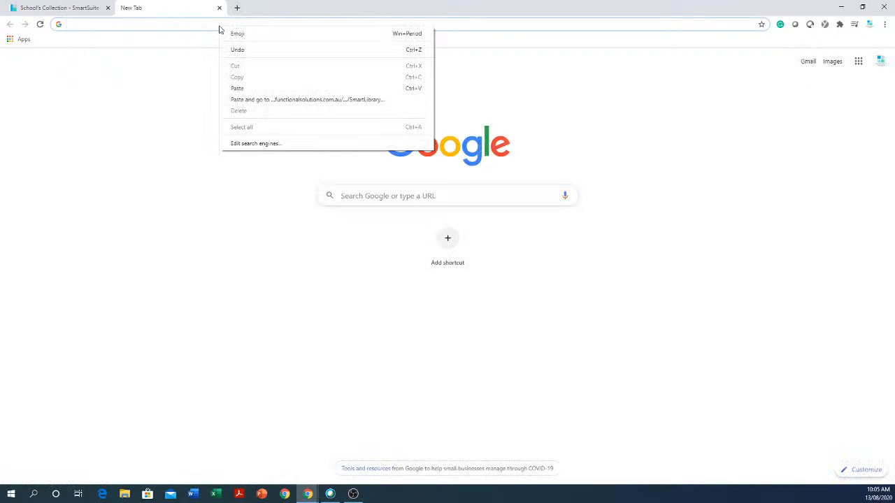
pyautogui.click(259, 91)
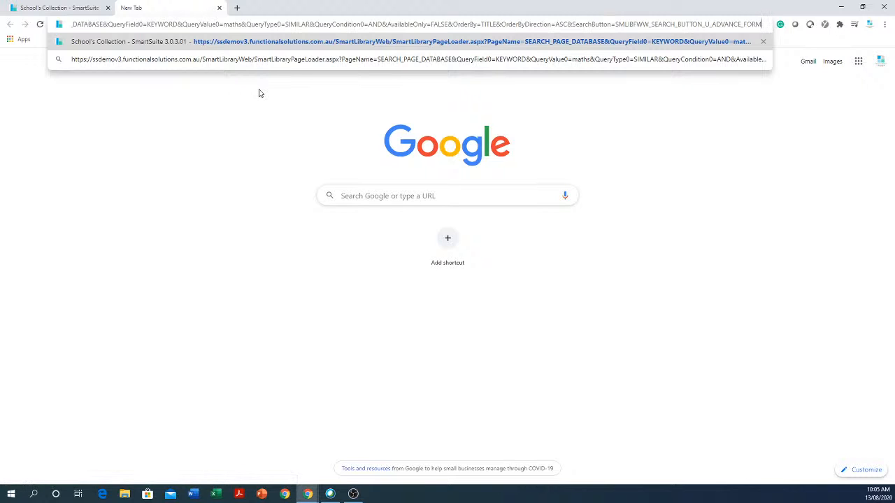
pyautogui.press('Return')
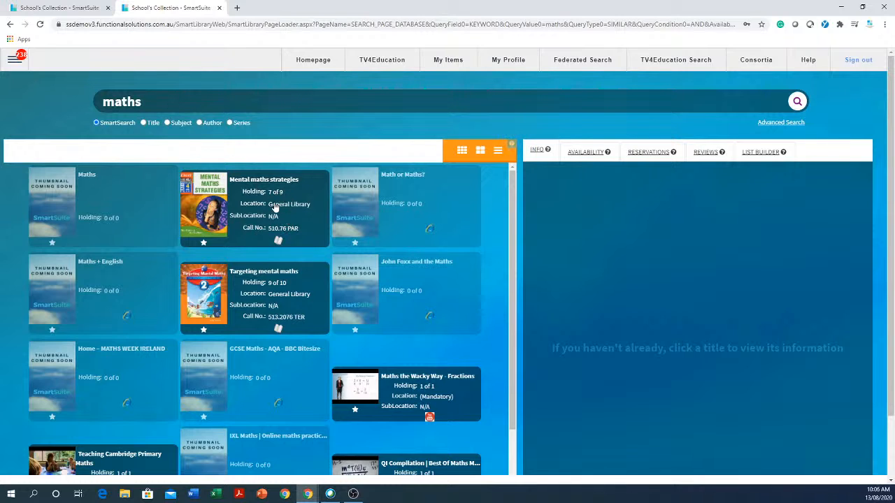
# Open and close the Advanced Search panel to review its options.
pyautogui.click(779, 123)
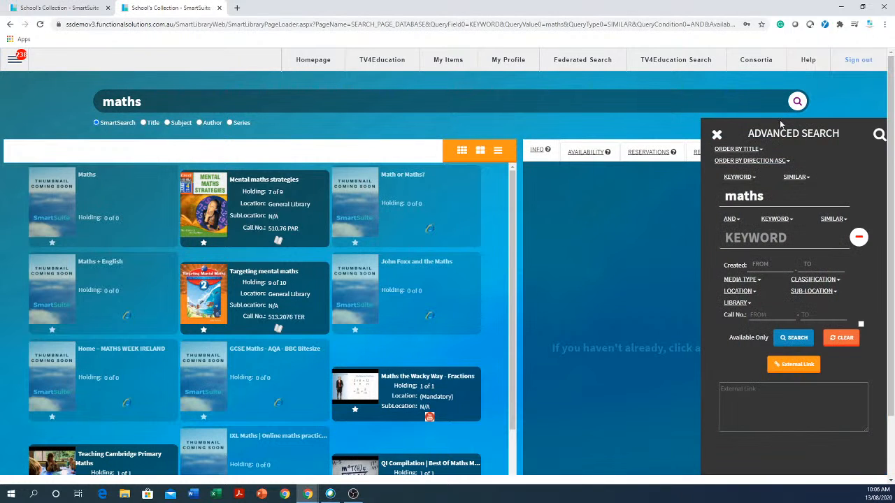
pyautogui.click(716, 135)
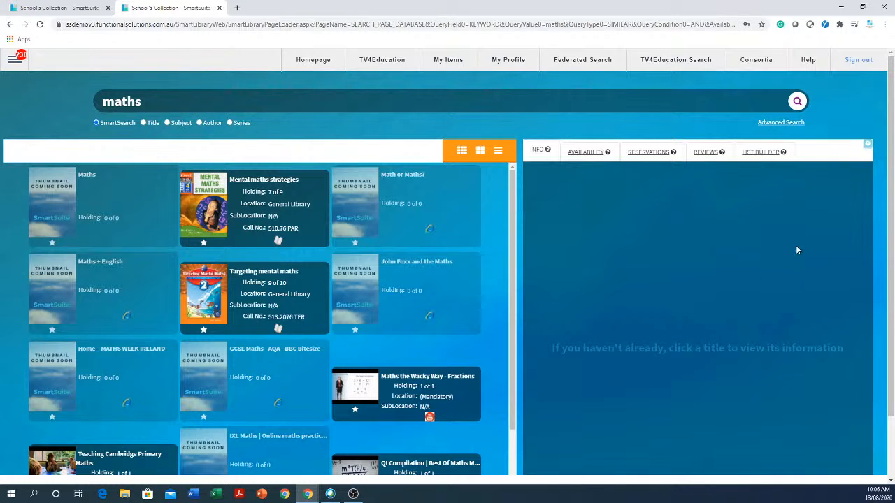
pyautogui.click(781, 122)
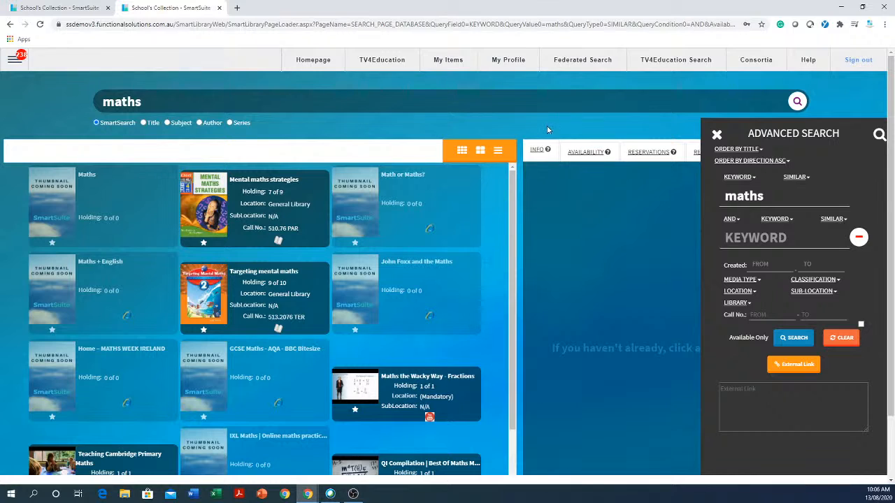
pyautogui.click(716, 135)
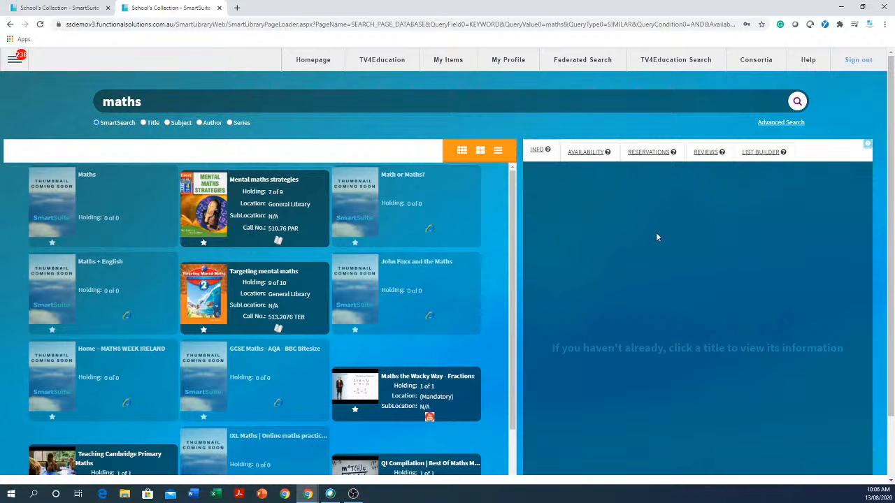
# Create a new list in List Builder, naming it for a student's Year 12 maths.
pyautogui.click(760, 151)
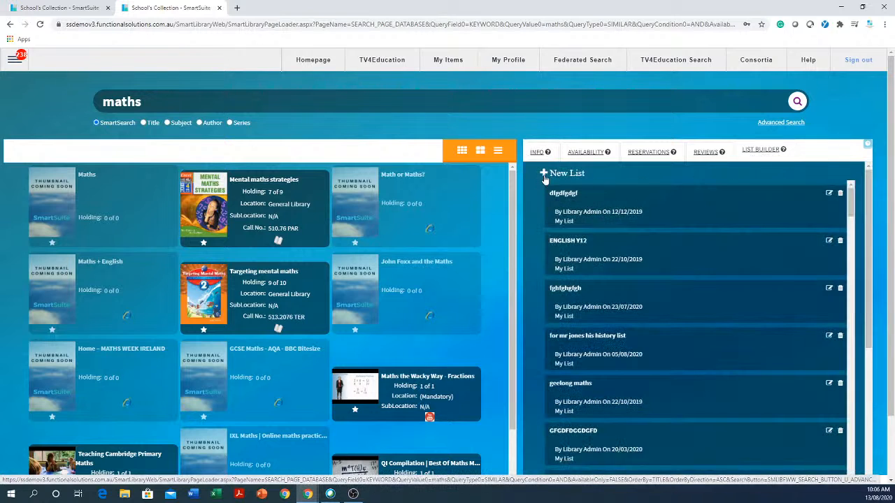
pyautogui.click(556, 176)
pyautogui.click(606, 186)
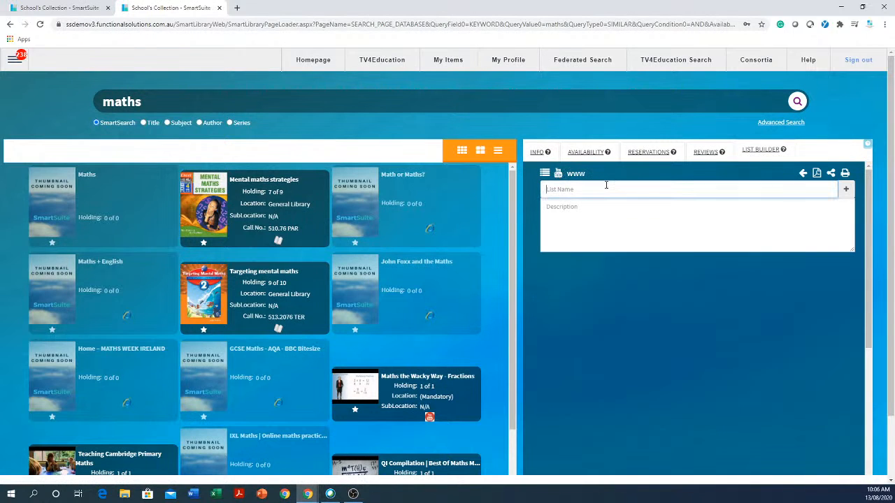
pyautogui.write('maths for jogn in y12')
pyautogui.click(846, 188)
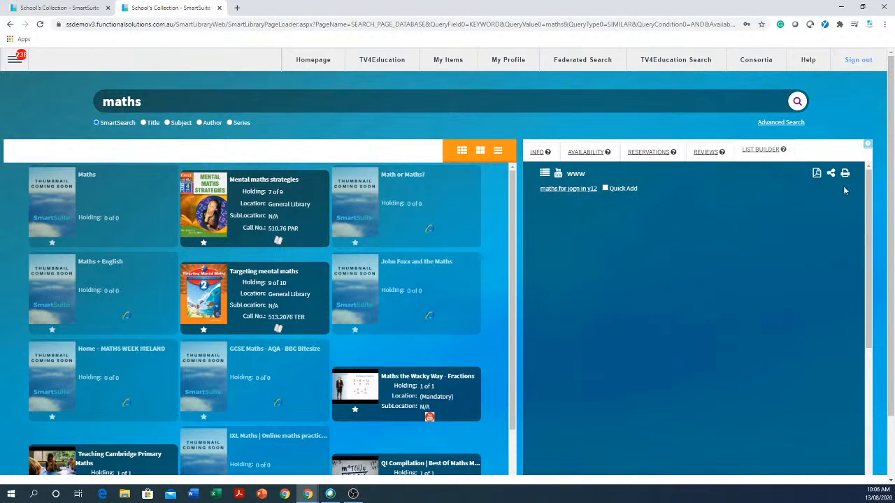
# Turn on Quick Add and add Mental maths strategies and Maths the Wacky Way - Fractions to the list.
pyautogui.click(606, 188)
pyautogui.click(243, 202)
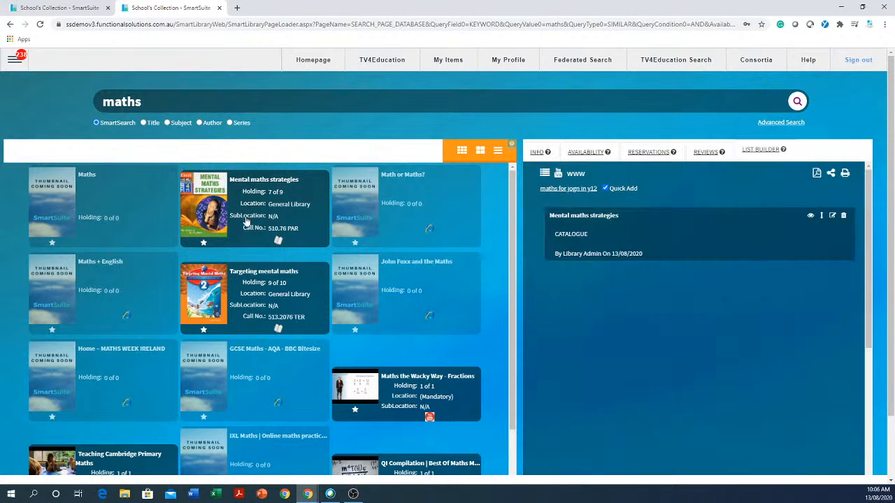
pyautogui.click(401, 405)
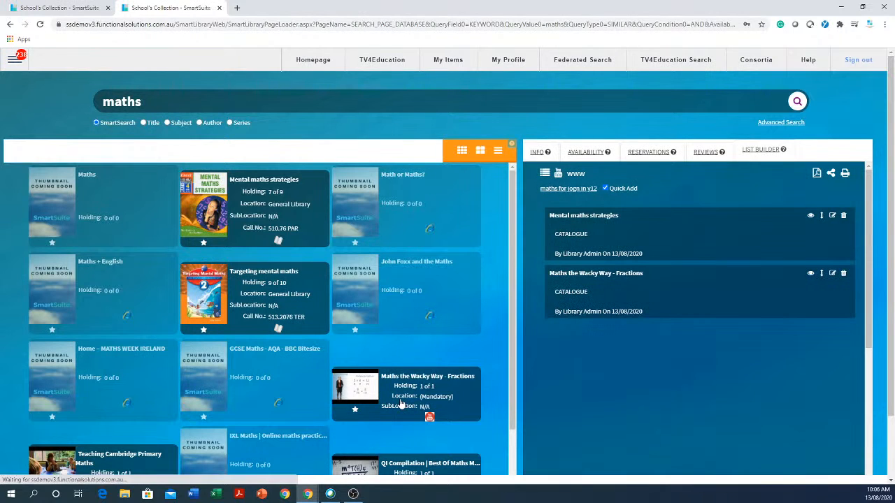
# Find Maths - Add three digit numbers - English through the maths title suggestions and add it to the list.
pyautogui.click(173, 105)
pyautogui.hotkey('ctrl', 'a')
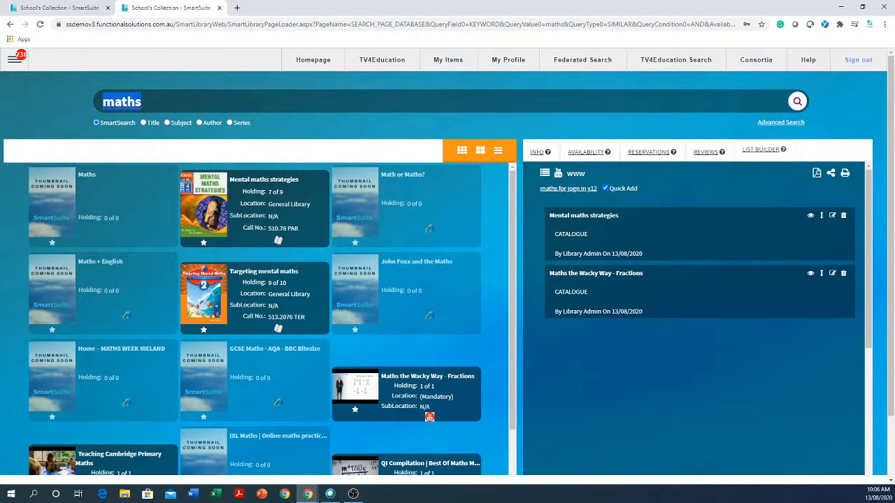
pyautogui.write('maths')
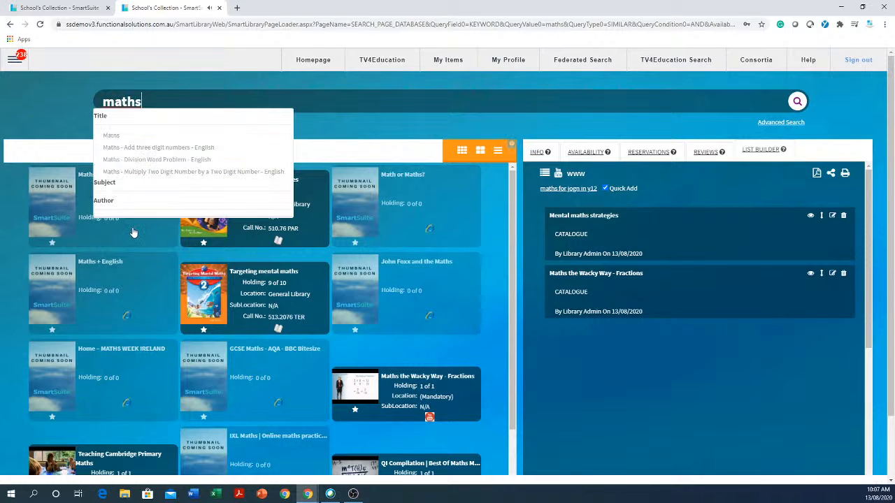
pyautogui.click(113, 151)
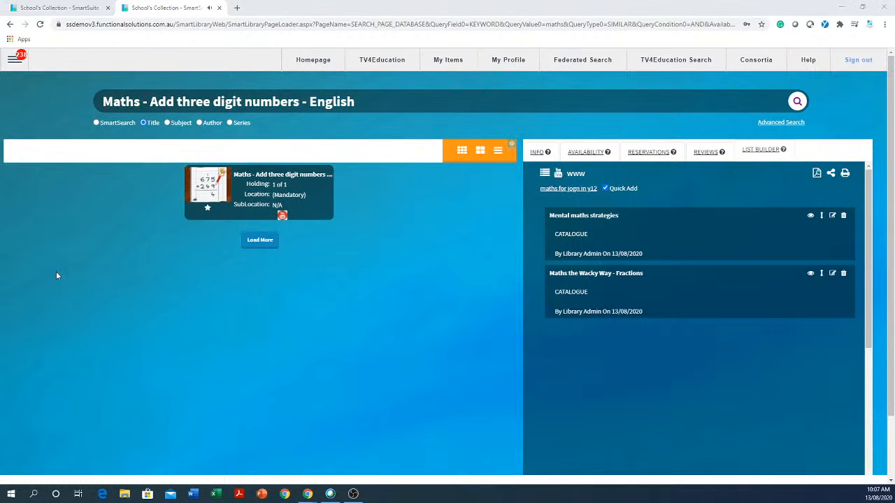
pyautogui.click(259, 189)
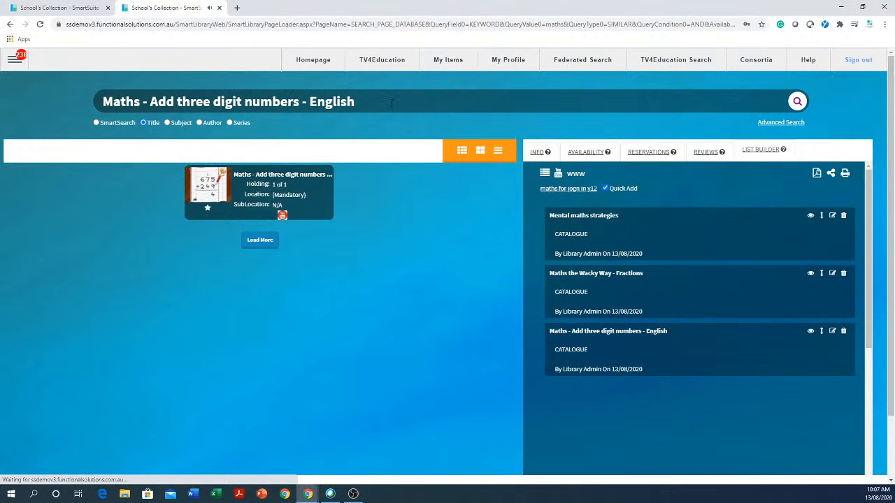
# Search titles for history and add History alive 10 to the list.
pyautogui.tripleClick(392, 103)
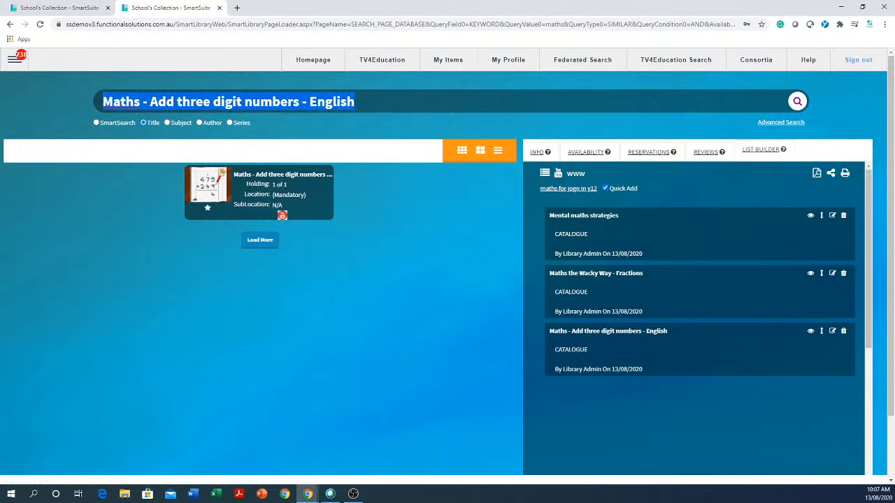
pyautogui.write('history')
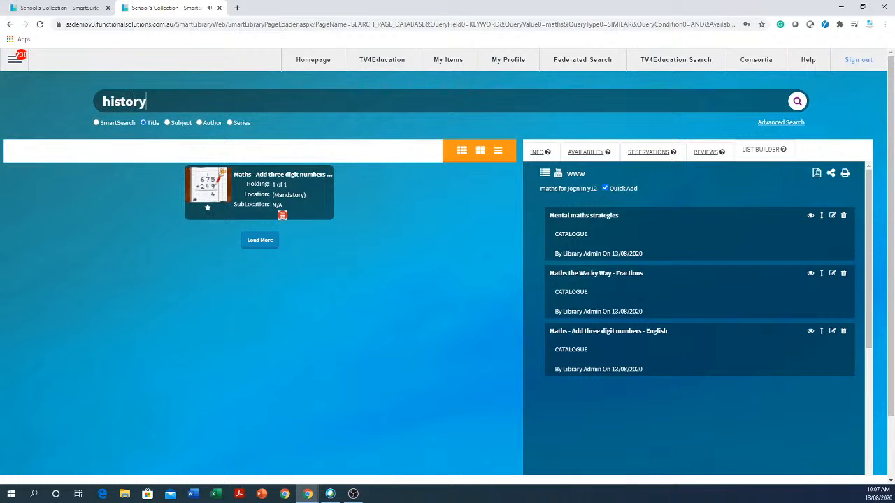
pyautogui.press('Return')
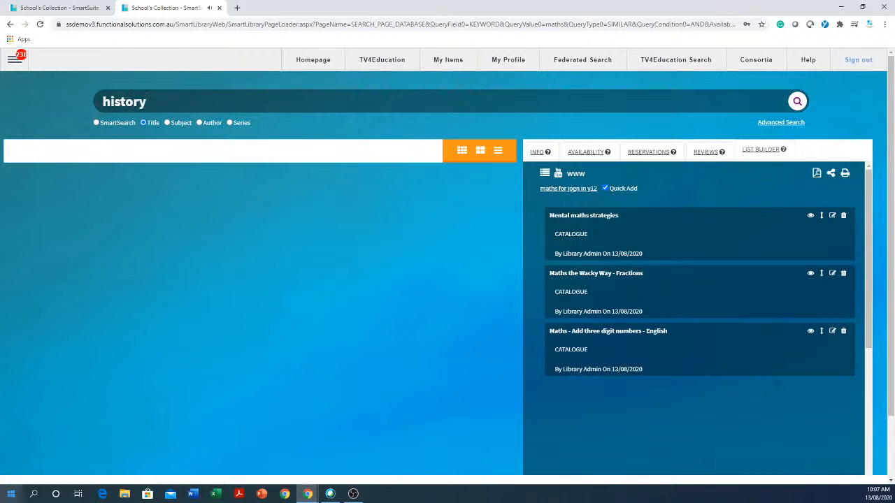
pyautogui.press('Return')
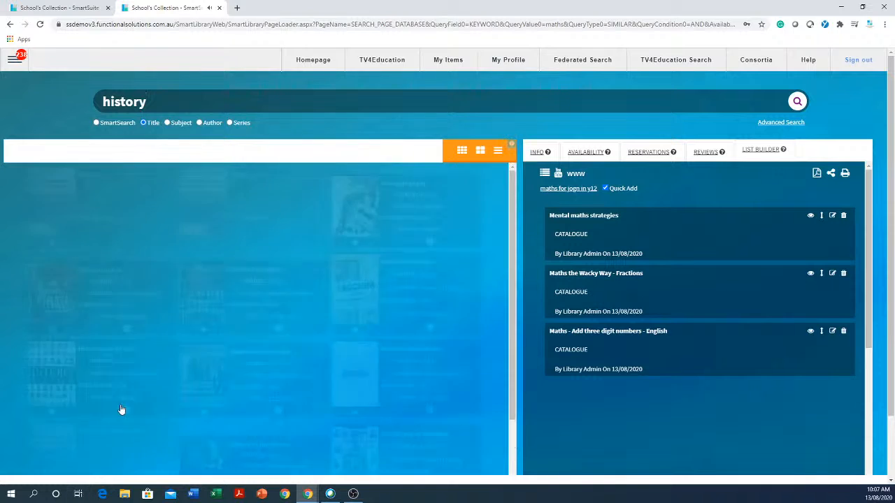
pyautogui.click(101, 290)
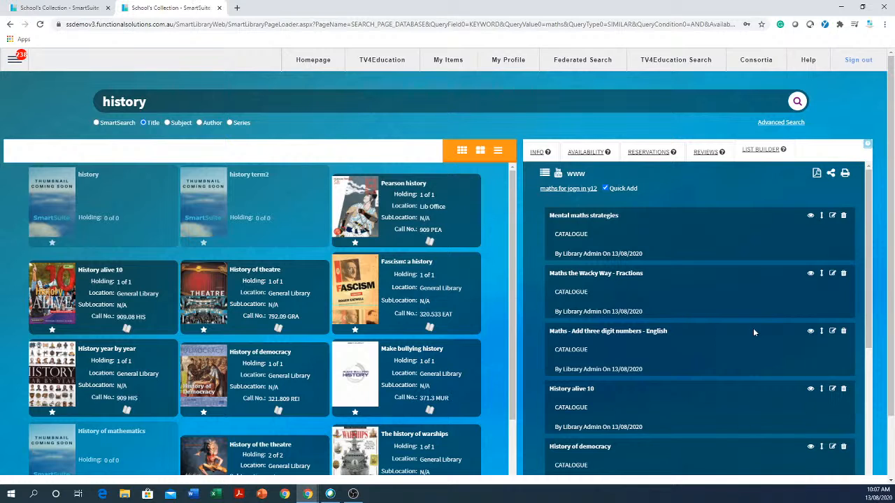
# Open sharing for the reading list and set its type to Collaborative List.
pyautogui.click(831, 174)
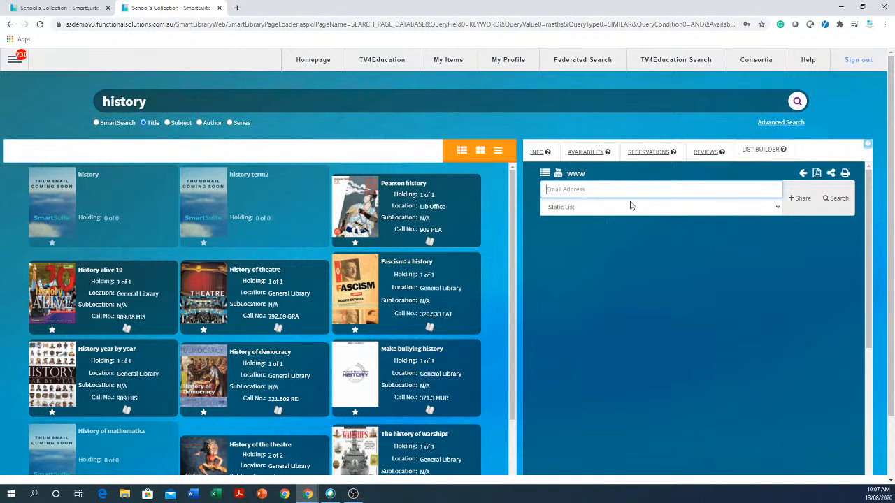
pyautogui.click(585, 208)
pyautogui.click(588, 240)
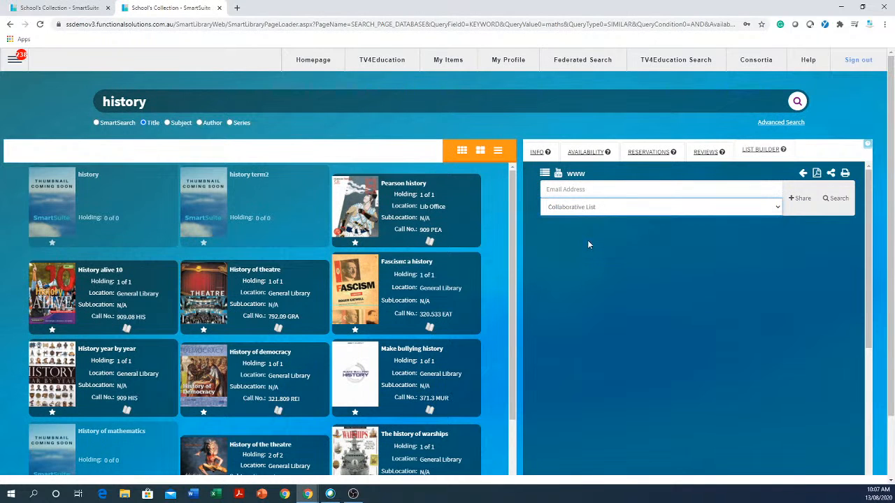
pyautogui.click(614, 191)
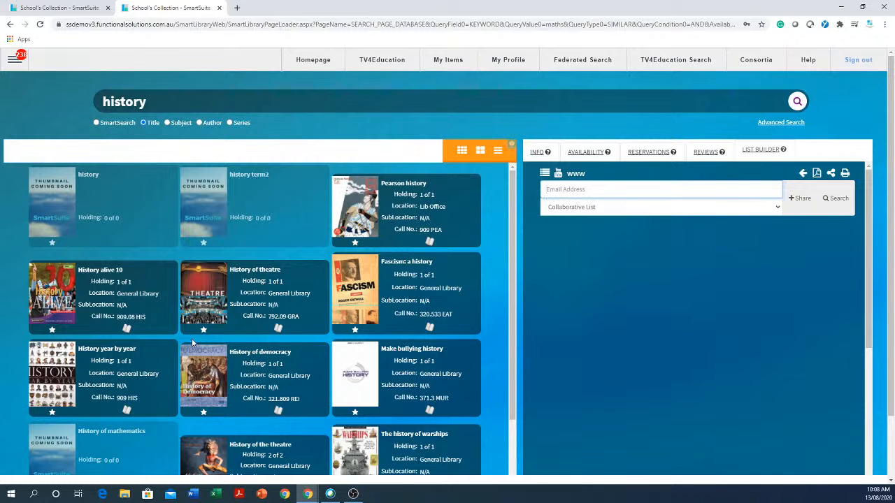
pyautogui.scroll(-2, 230, 323)
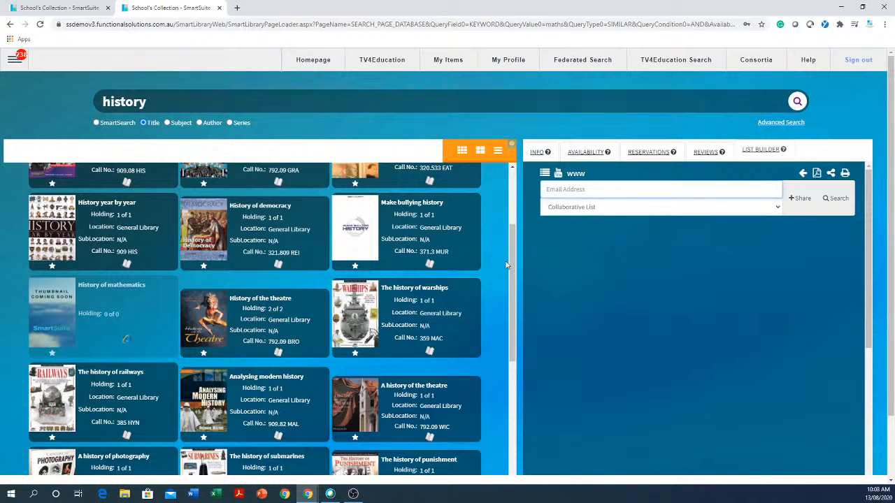
pyautogui.scroll(3, 513, 283)
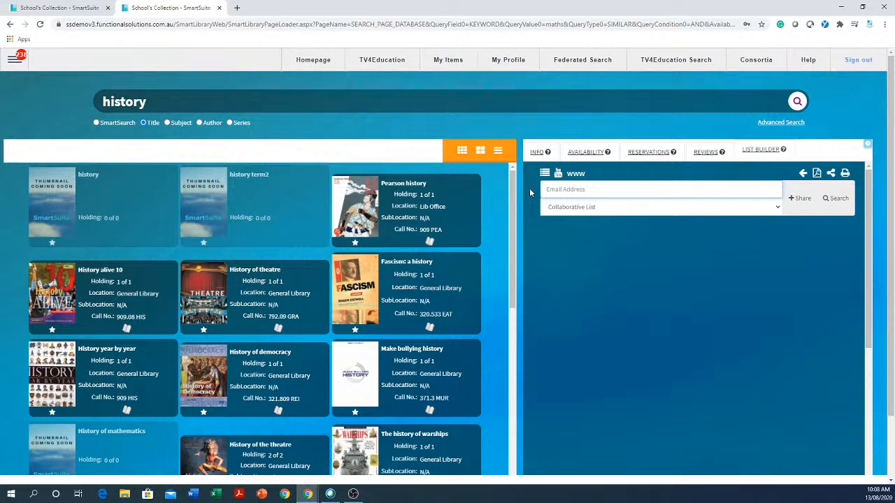
pyautogui.click(552, 190)
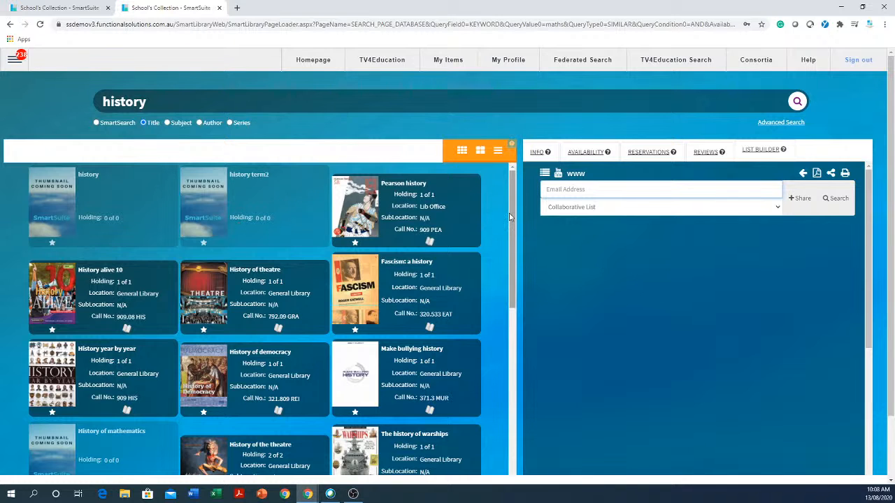
pyautogui.moveTo(511, 208); pyautogui.dragTo(551, 167)
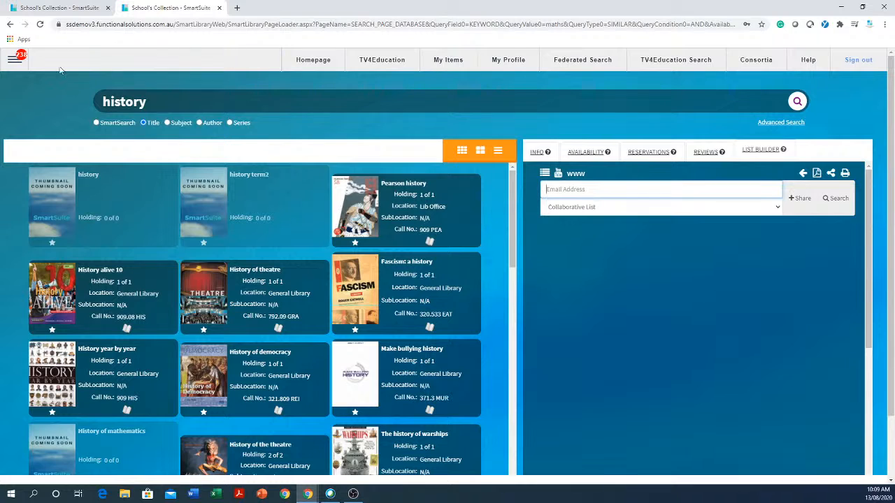
# Open Patron Management from the main menu and step through patron records to a student's record.
pyautogui.click(12, 64)
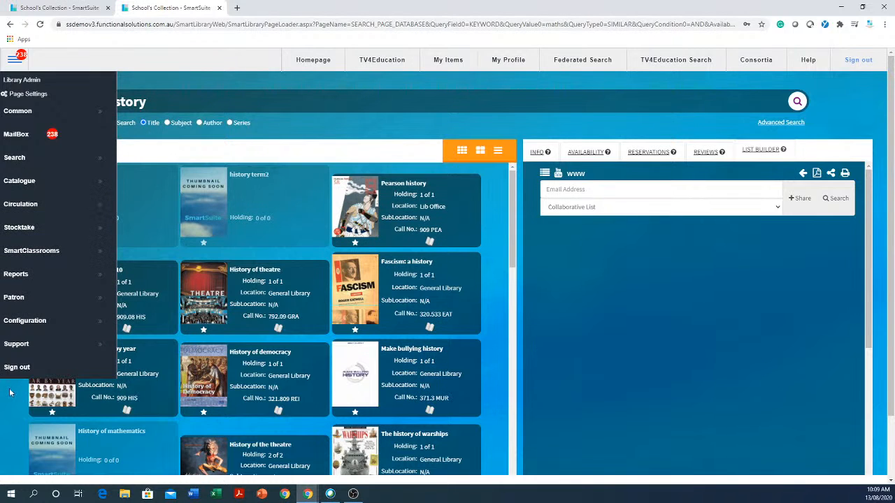
pyautogui.click(28, 305)
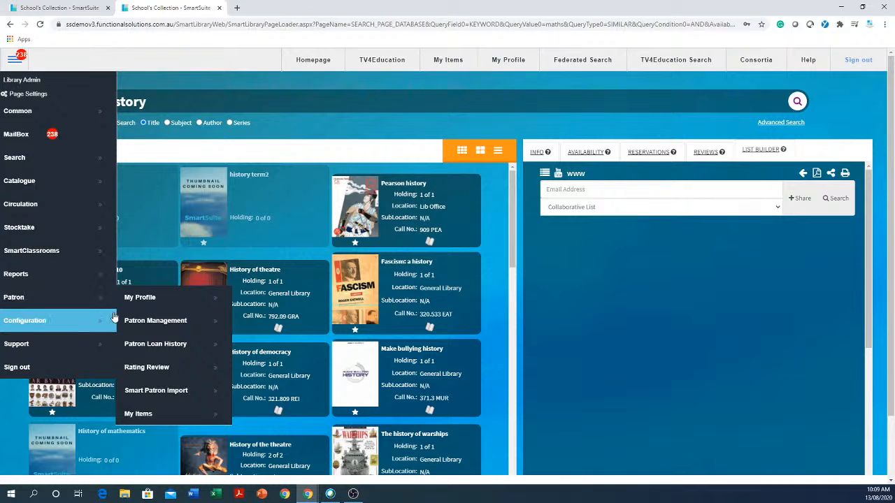
pyautogui.click(168, 320)
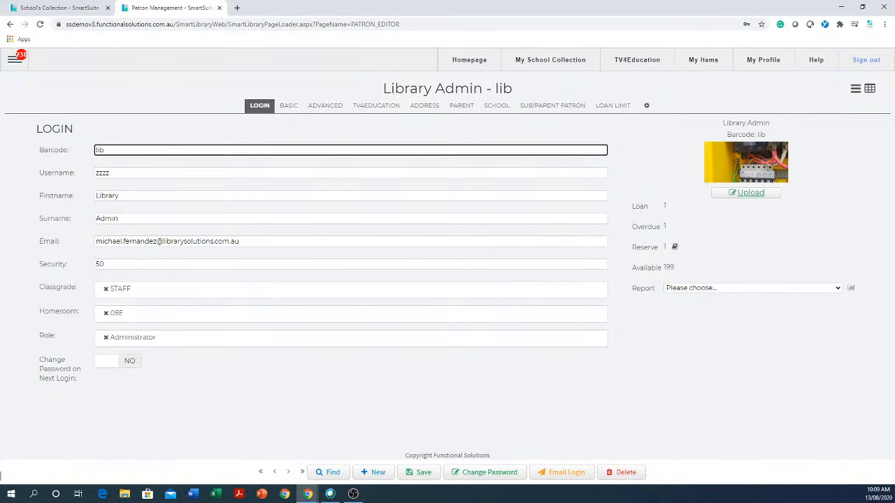
pyautogui.click(289, 473)
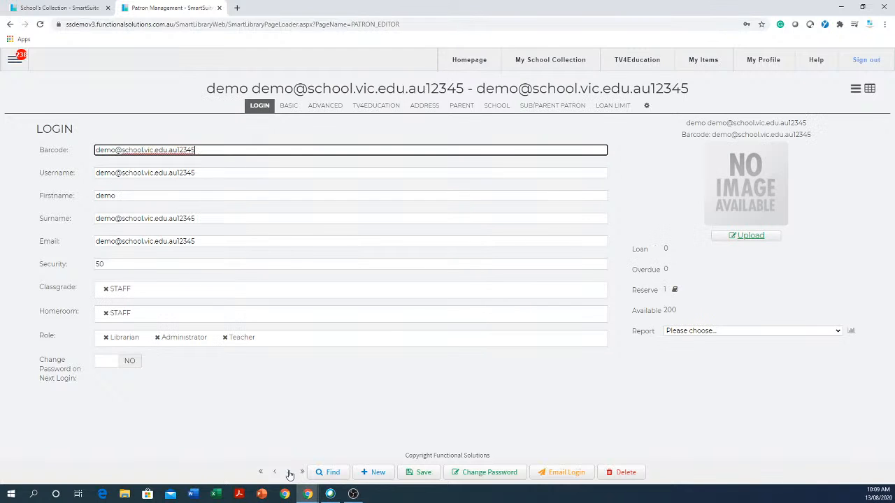
pyautogui.click(289, 473)
pyautogui.click(289, 473)
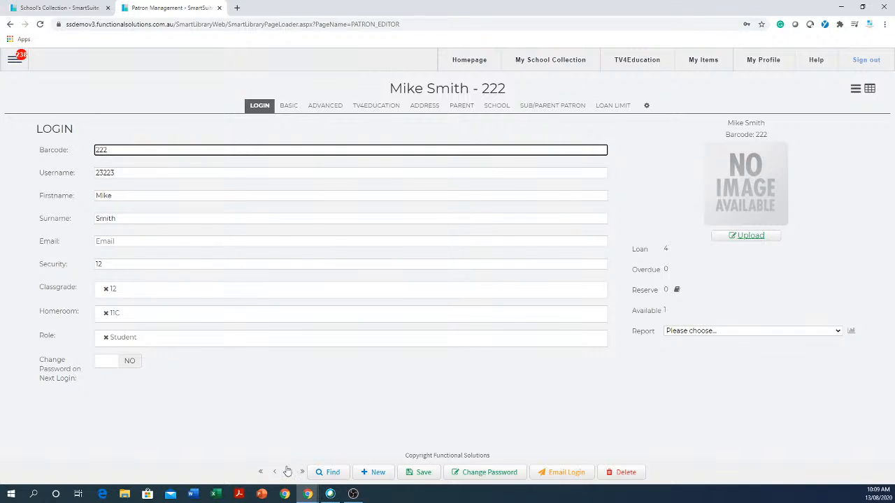
# Open the Find Patron and Change Password dialogs and close each without changes.
pyautogui.click(331, 472)
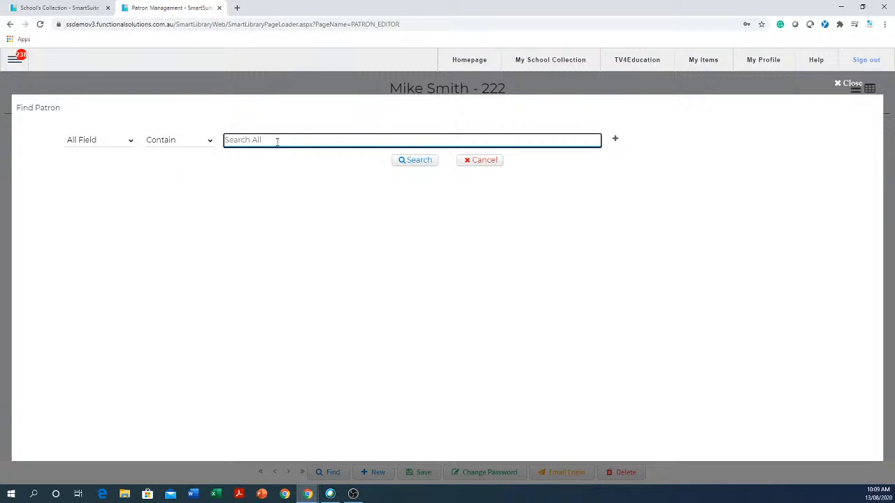
pyautogui.click(839, 84)
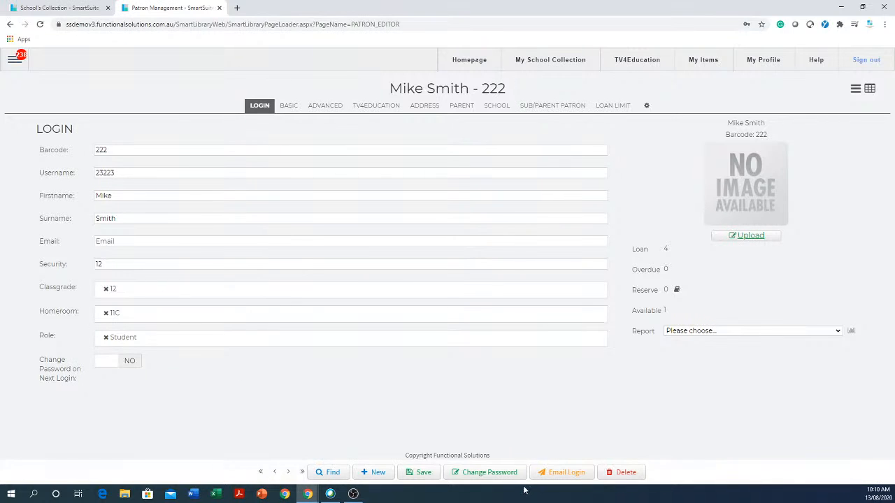
pyautogui.click(492, 474)
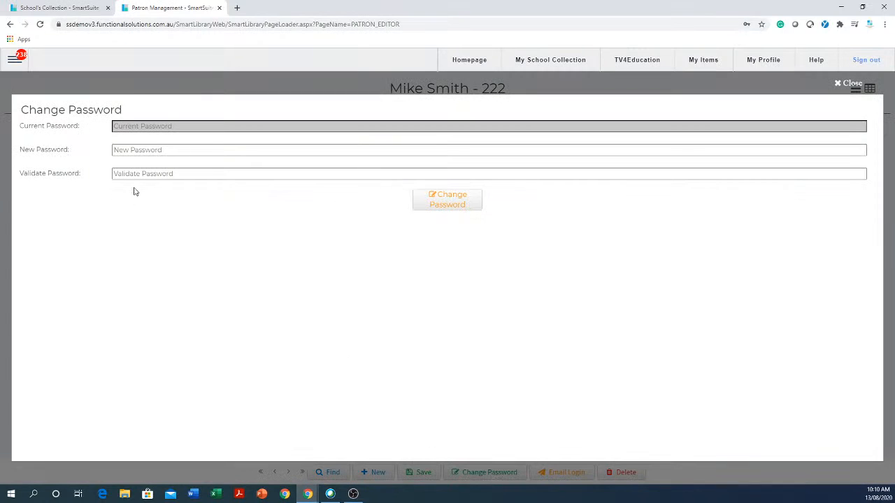
pyautogui.click(161, 149)
pyautogui.click(360, 230)
pyautogui.click(354, 174)
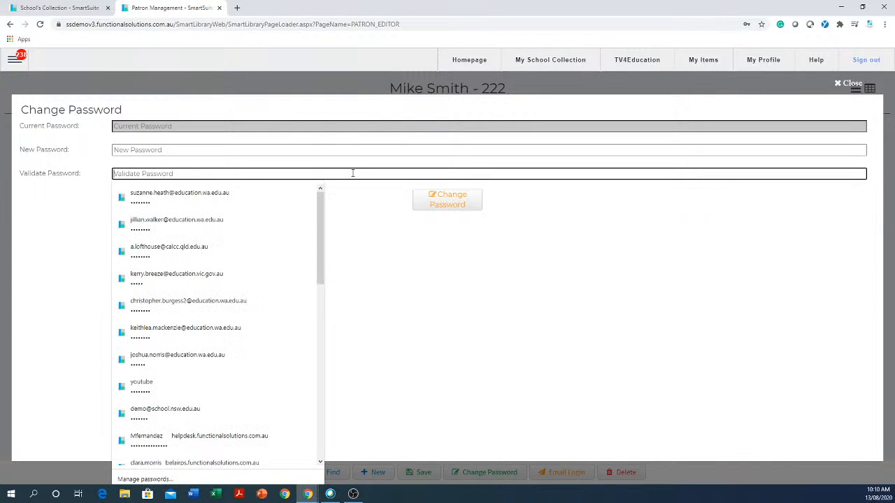
pyautogui.click(850, 85)
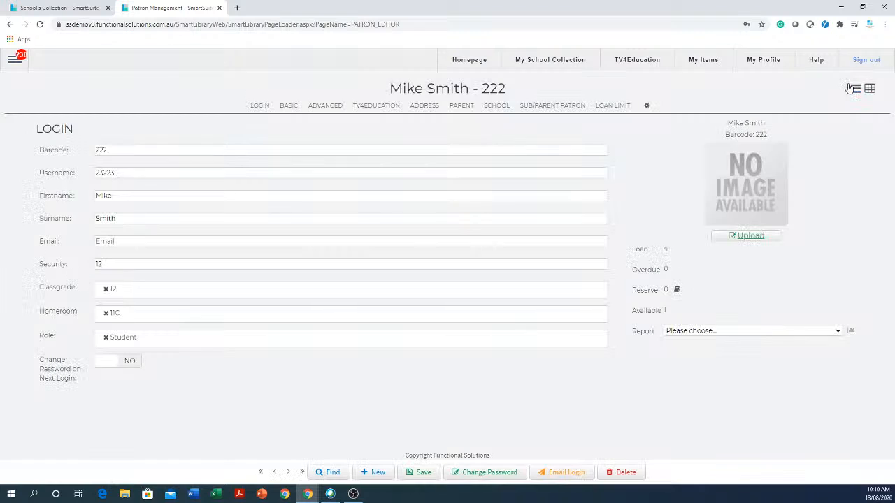
# Turn on Change Password on Next Login, then review each of the patron record's tabs through Loan Limit.
pyautogui.click(110, 366)
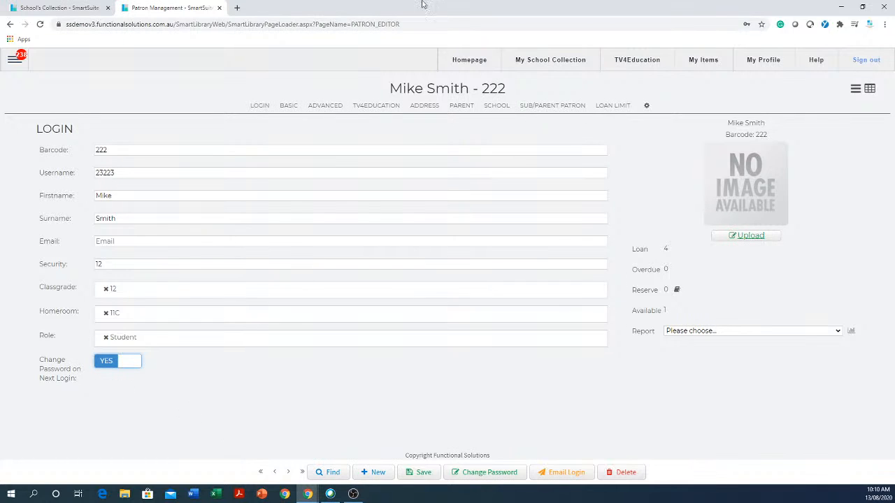
pyautogui.click(326, 107)
pyautogui.click(376, 107)
pyautogui.click(427, 108)
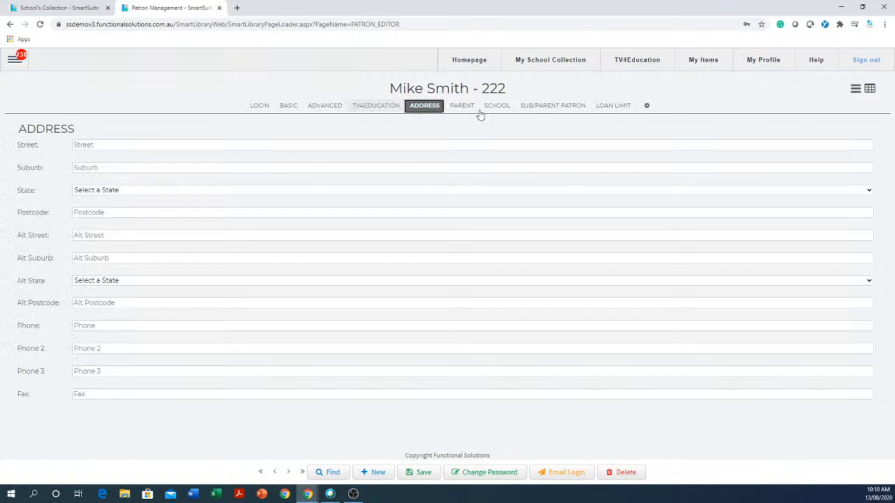
pyautogui.click(466, 108)
pyautogui.click(502, 108)
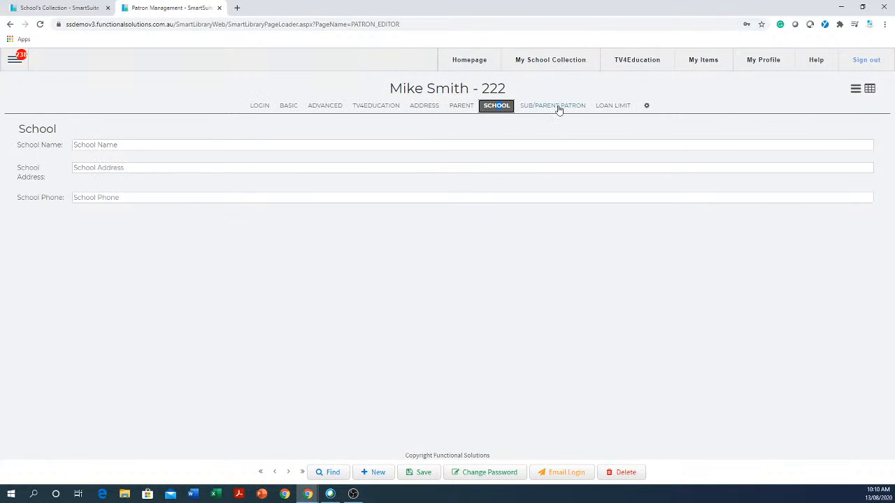
pyautogui.click(556, 106)
pyautogui.click(622, 108)
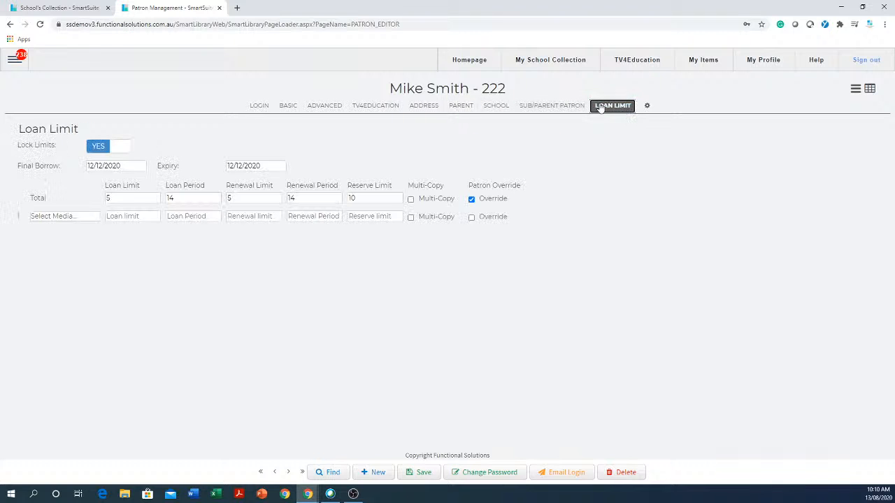
pyautogui.click(260, 107)
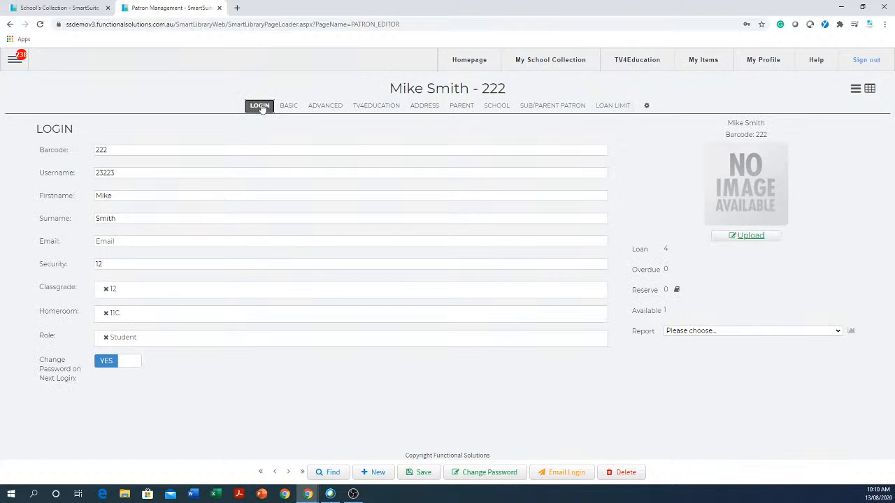
# Replace the patron's username with the student's first and last names joined by a dot.
pyautogui.doubleClick(142, 149)
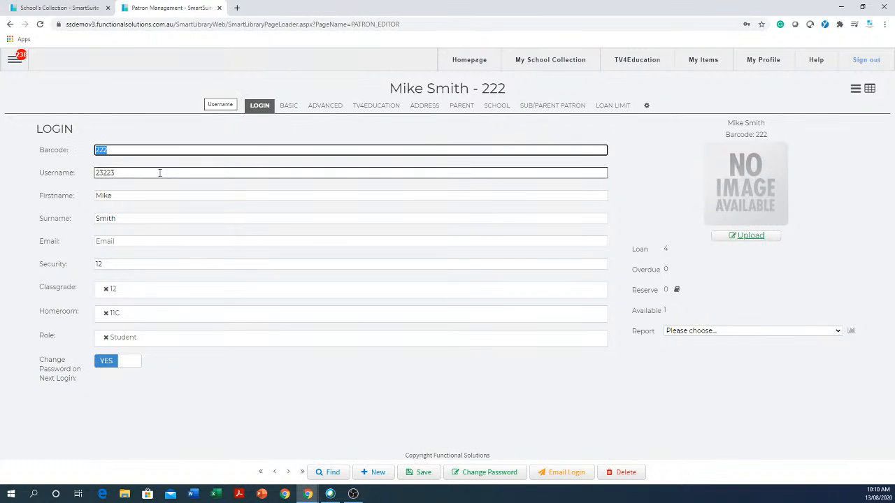
pyautogui.moveTo(159, 173); pyautogui.dragTo(84, 172)
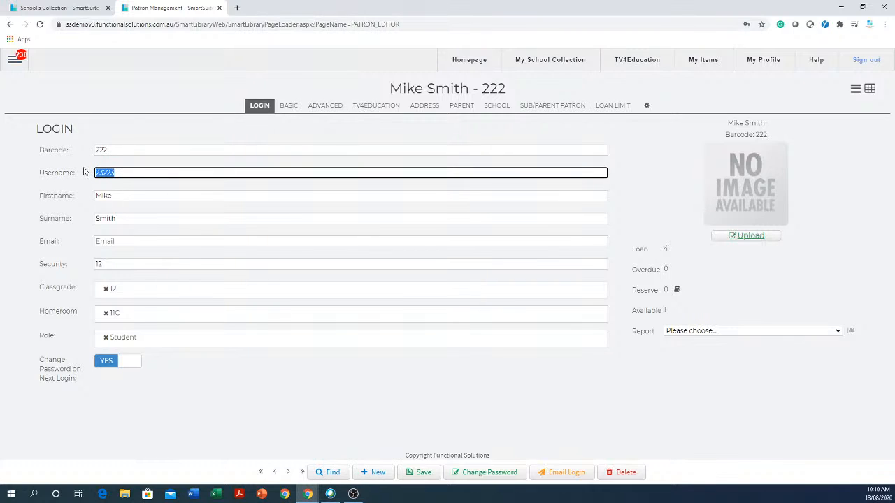
pyautogui.moveTo(176, 172); pyautogui.dragTo(91, 181)
pyautogui.moveTo(134, 148); pyautogui.dragTo(65, 158)
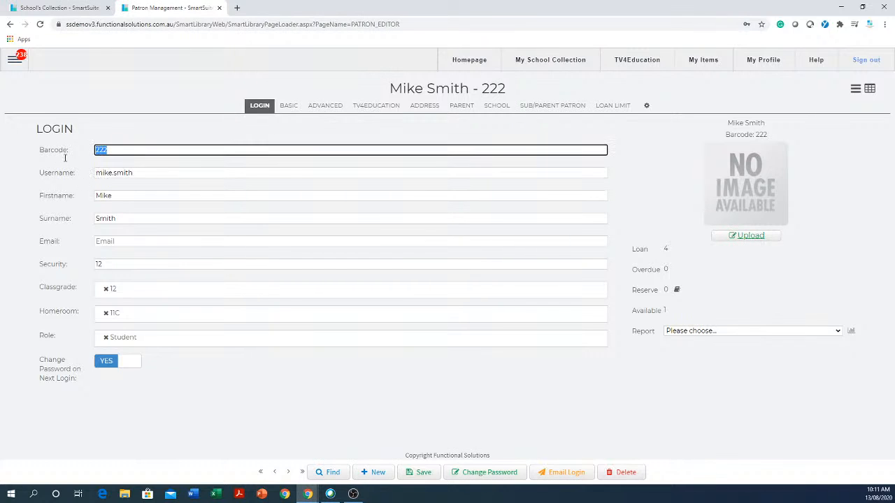
pyautogui.moveTo(156, 174); pyautogui.dragTo(96, 180)
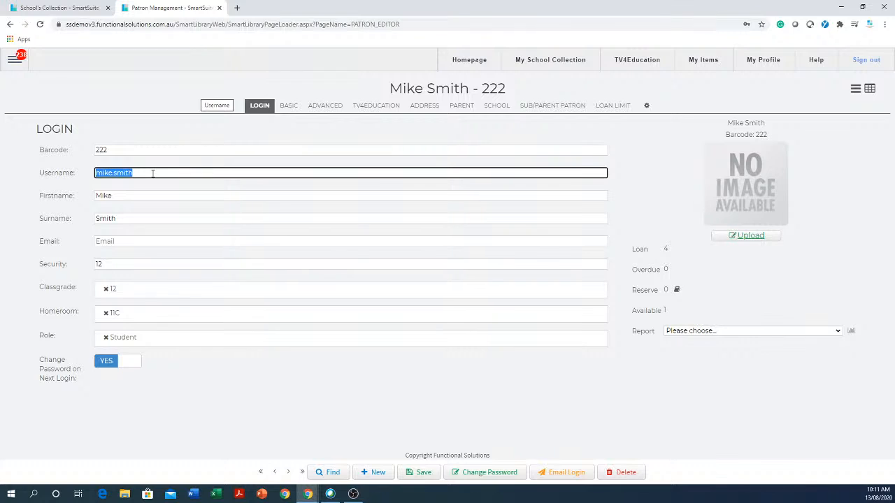
pyautogui.press('Tab')
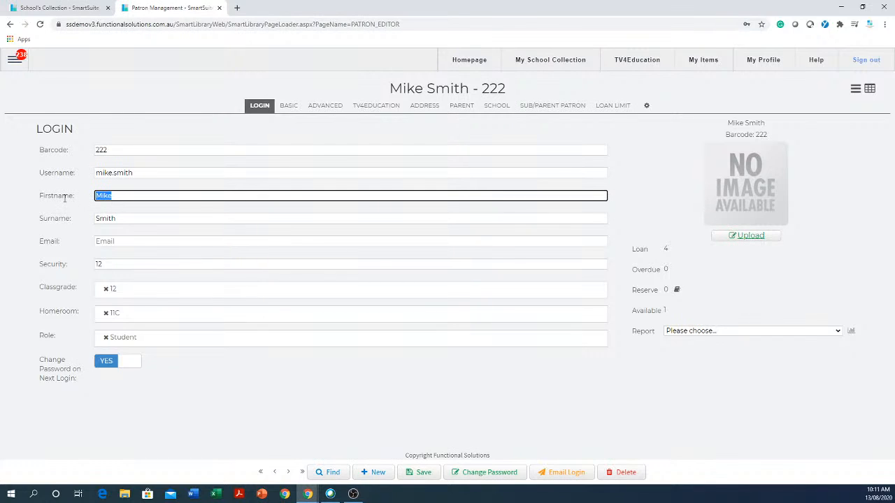
pyautogui.press('Tab')
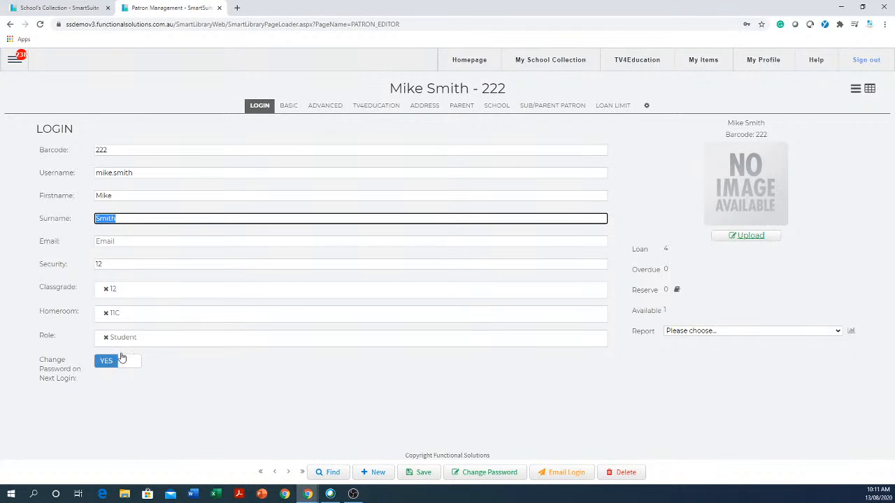
# Fill in the student's school e-mail address in the patron's Email field.
pyautogui.click(155, 241)
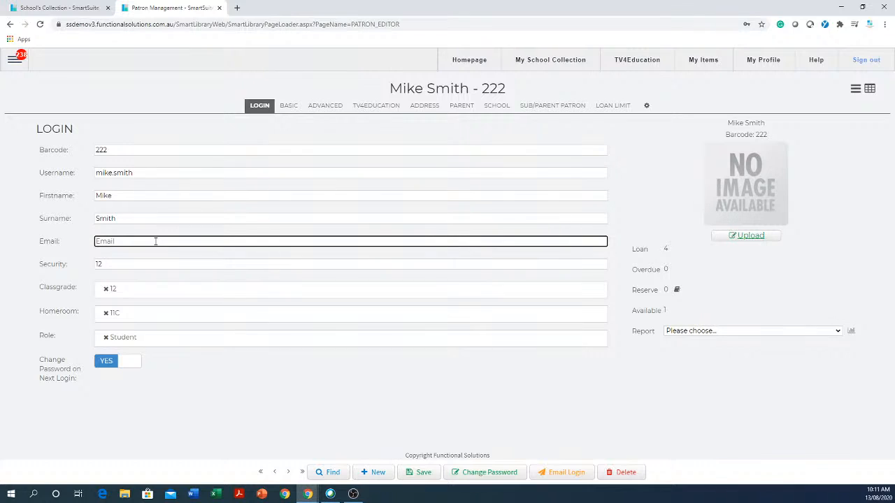
pyautogui.click(161, 262)
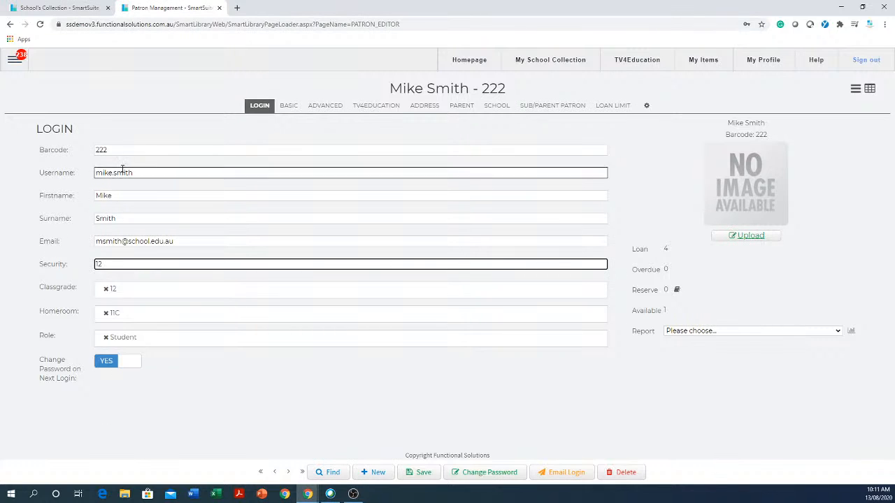
# Highlight the patron's barcode, username and e-mail fields in turn.
pyautogui.click(79, 149)
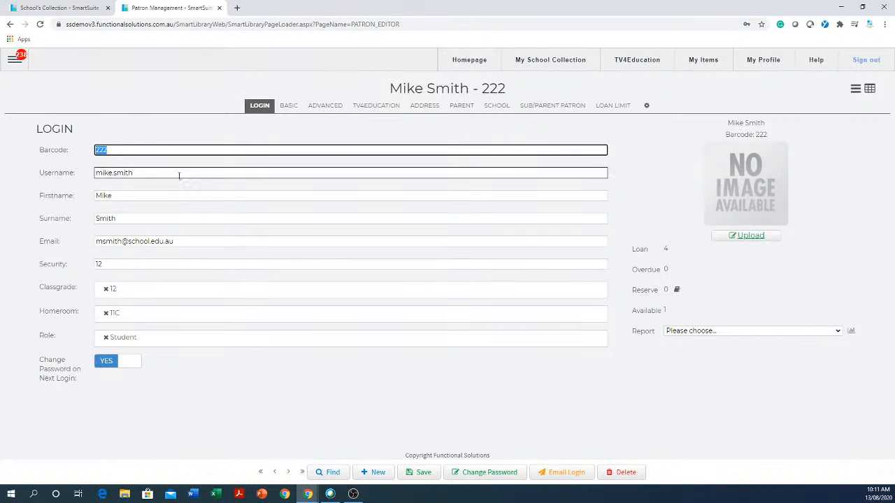
pyautogui.moveTo(168, 177); pyautogui.dragTo(95, 181)
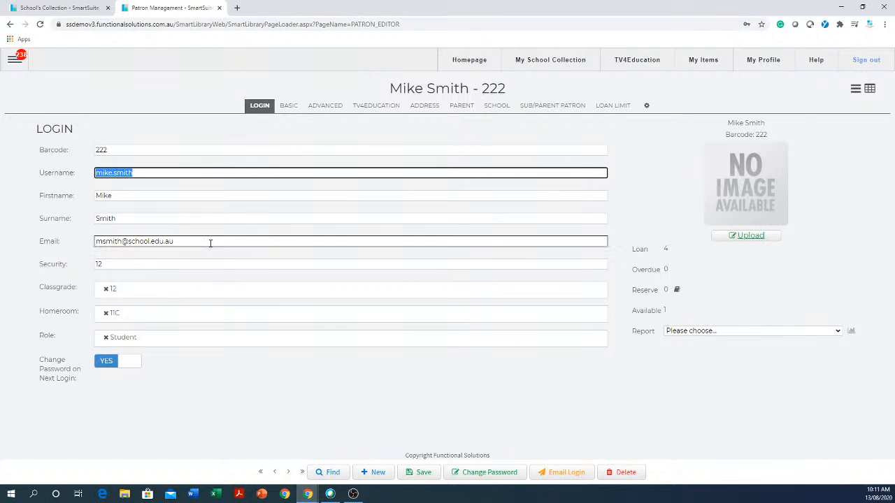
pyautogui.moveTo(210, 242); pyautogui.dragTo(78, 255)
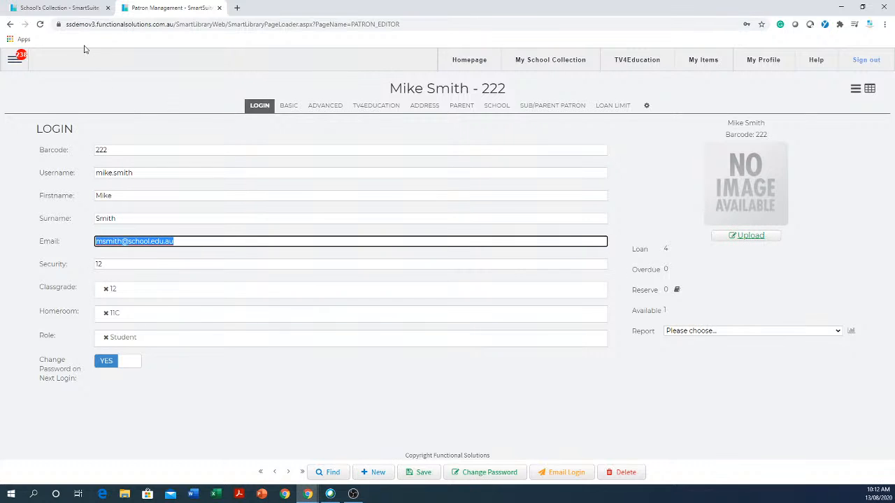
# Switch back to the catalogue tab and close the Advanced Search panel.
pyautogui.click(63, 8)
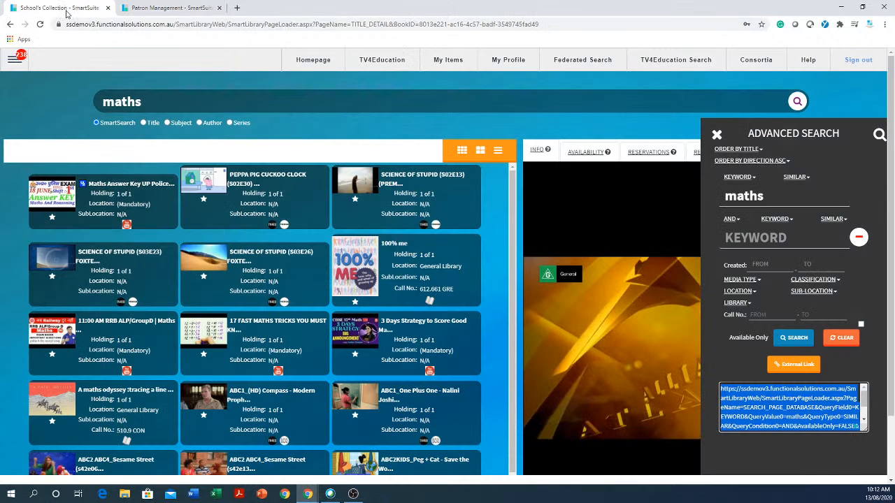
pyautogui.click(716, 134)
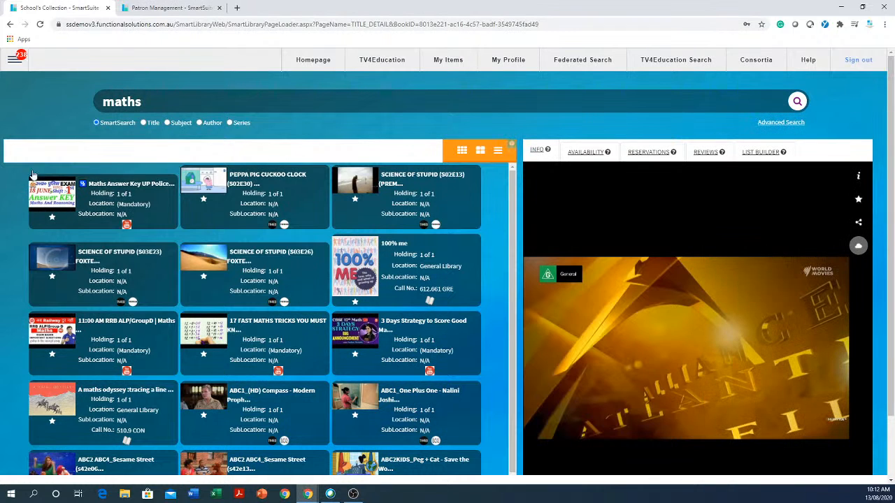
pyautogui.click(14, 60)
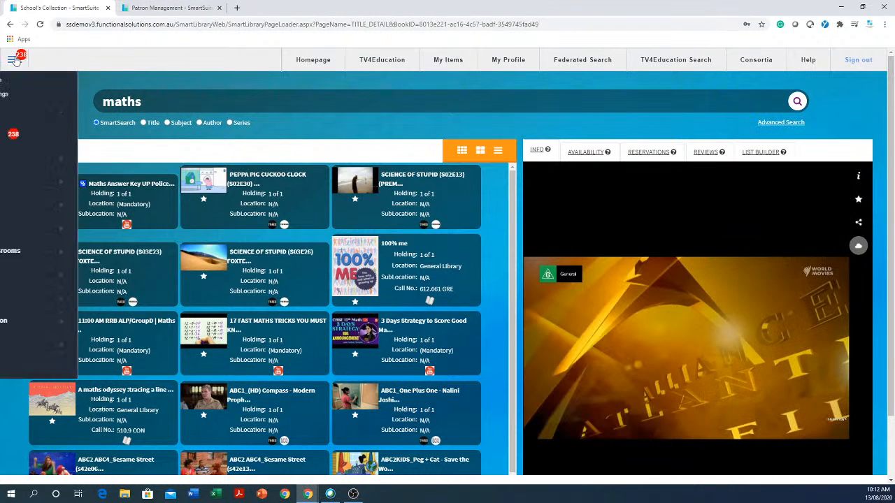
pyautogui.click(171, 7)
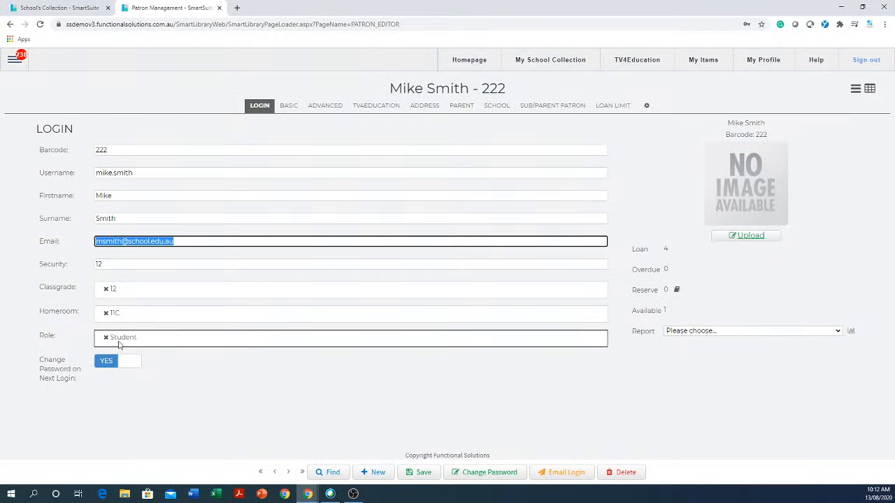
pyautogui.click(63, 7)
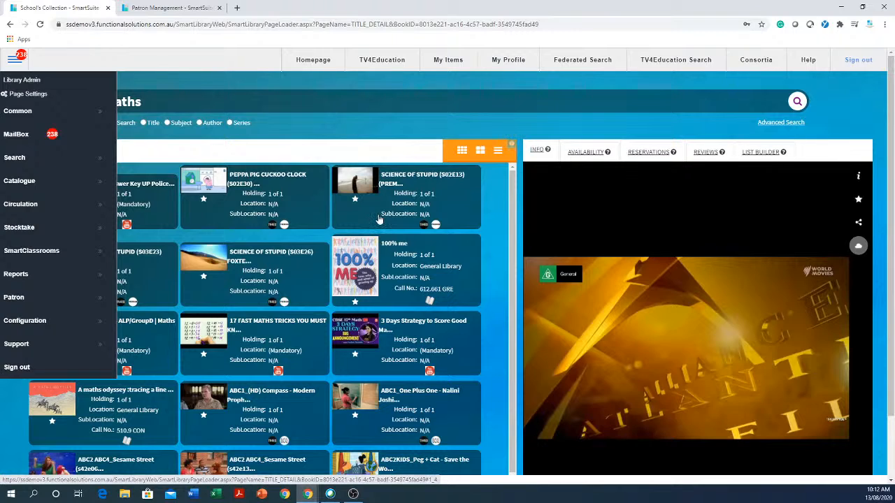
# Change the student patron's role so that only Teacher is assigned instead of Student.
pyautogui.click(147, 8)
pyautogui.click(134, 338)
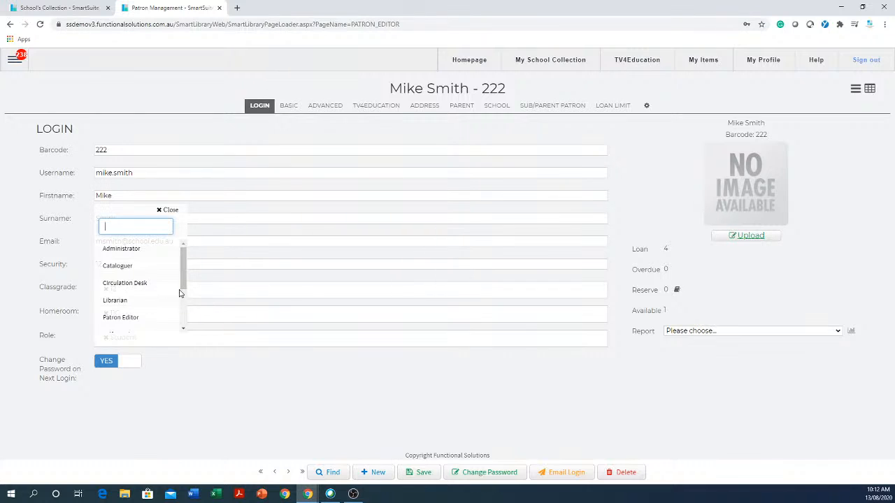
pyautogui.scroll(-3, 188, 275)
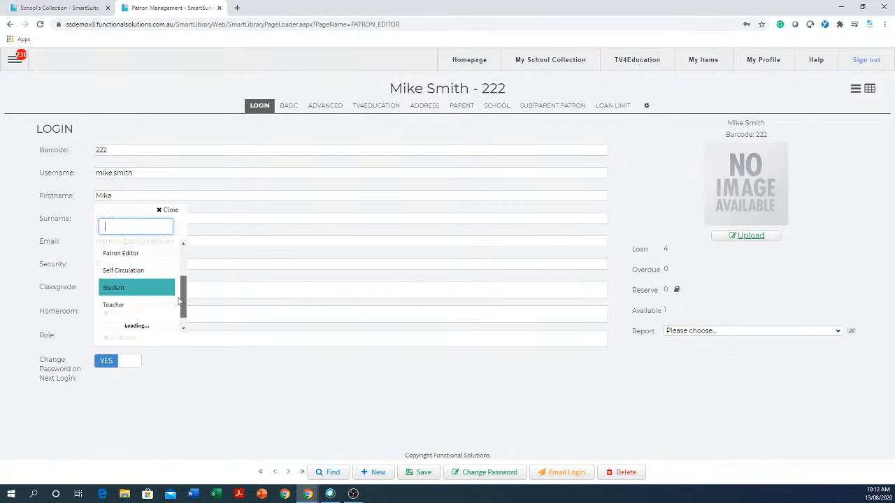
pyautogui.click(120, 297)
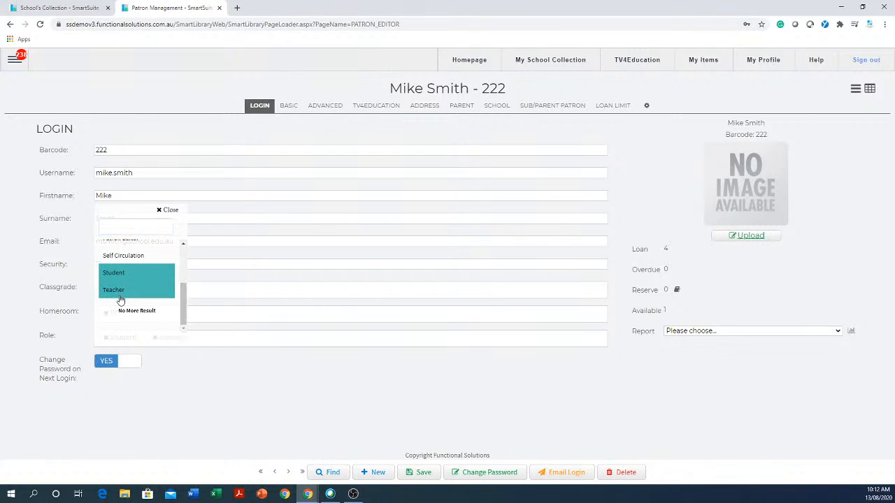
pyautogui.click(119, 277)
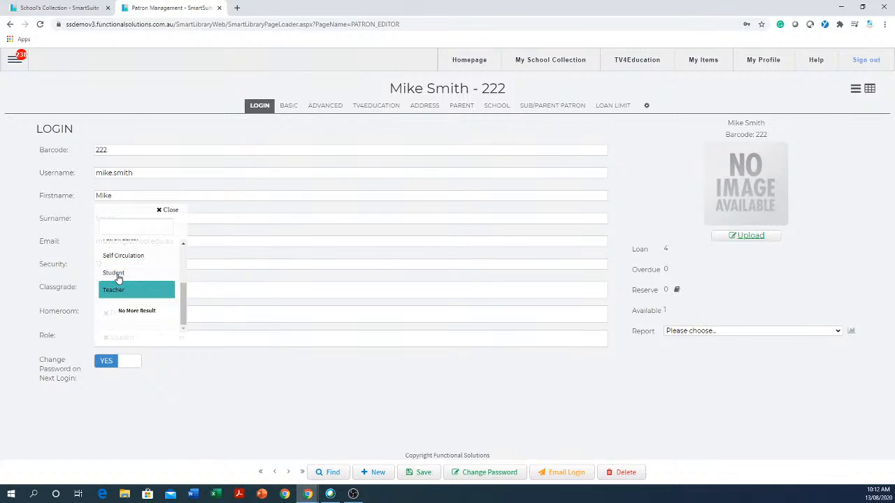
pyautogui.click(207, 384)
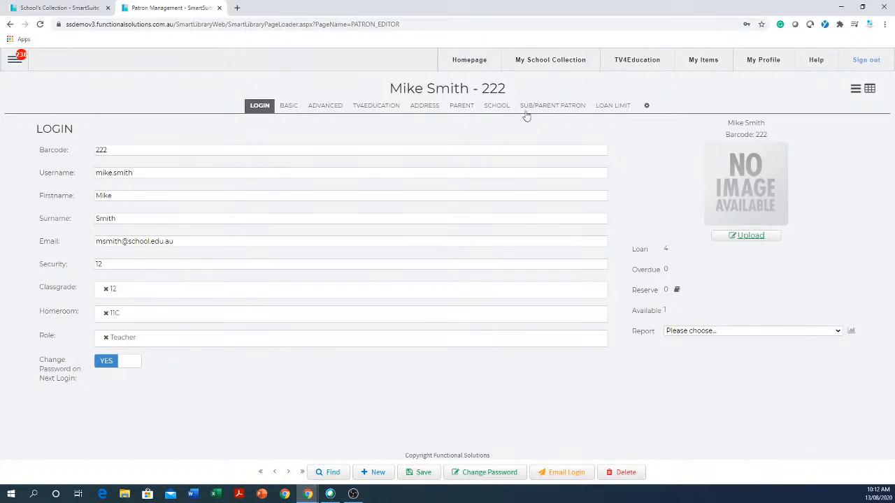
# Open the TV4Education requests mailbox, start a new request and open the Topic Request form.
pyautogui.click(637, 62)
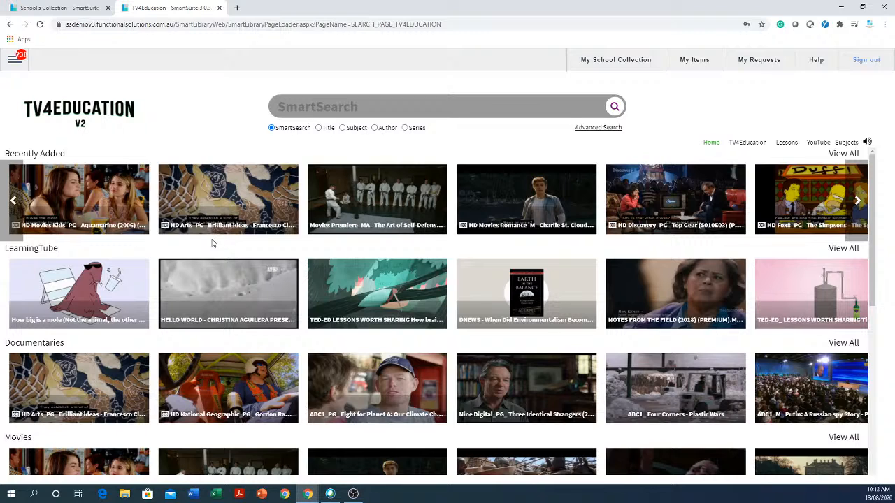
pyautogui.click(769, 61)
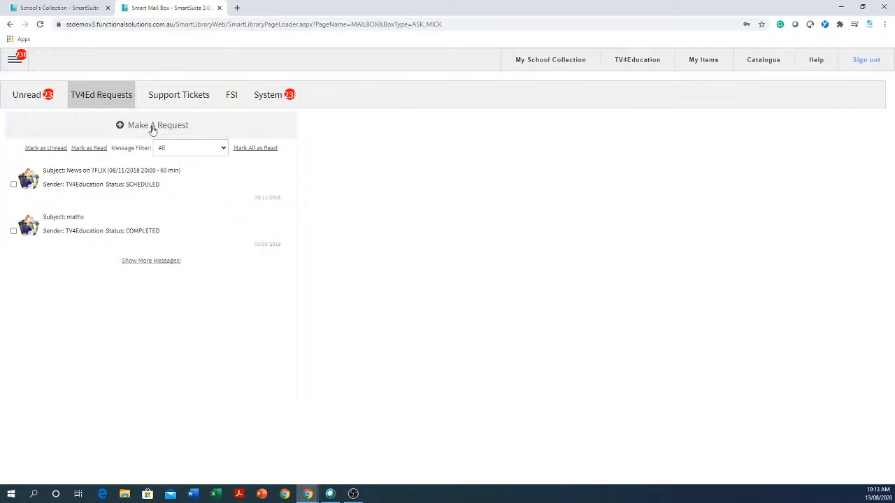
pyautogui.click(152, 130)
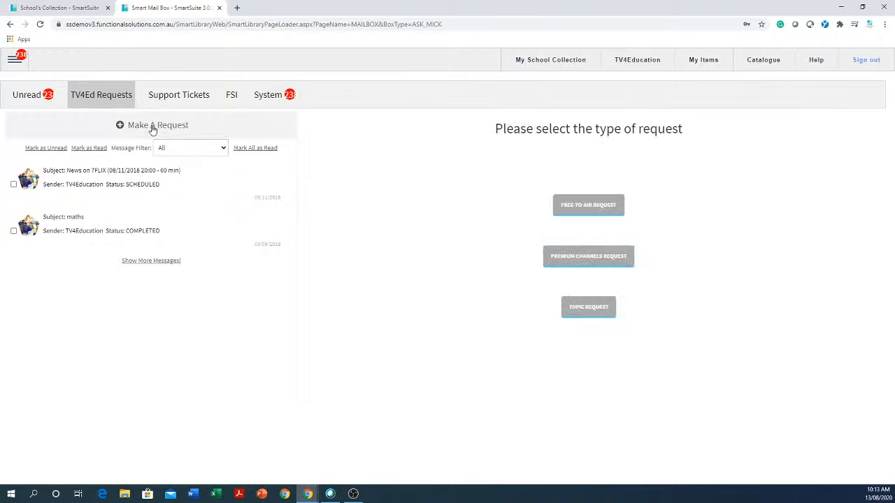
pyautogui.click(591, 312)
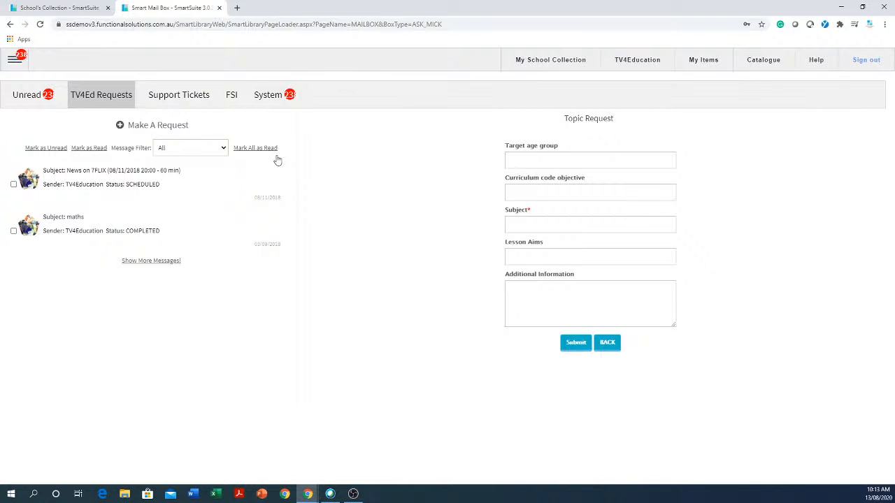
# Open the Premium Channels and Free-to-Air request types to browse the channels available for requests.
pyautogui.click(178, 127)
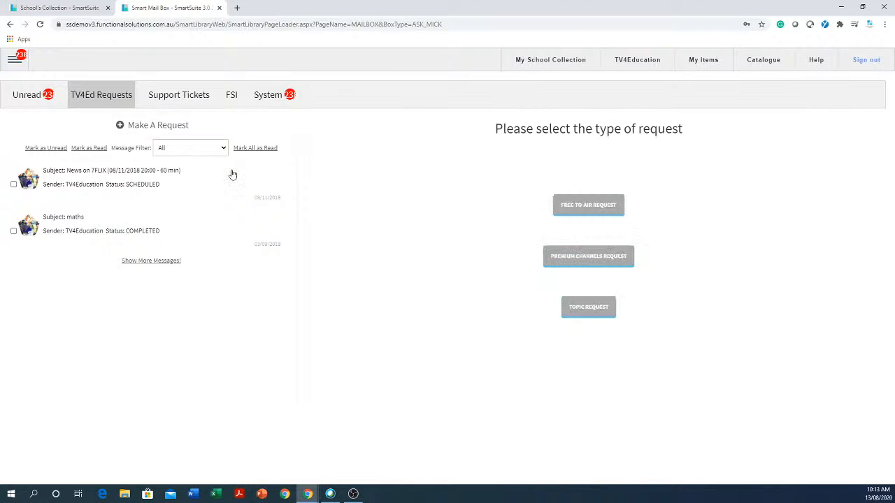
pyautogui.click(600, 265)
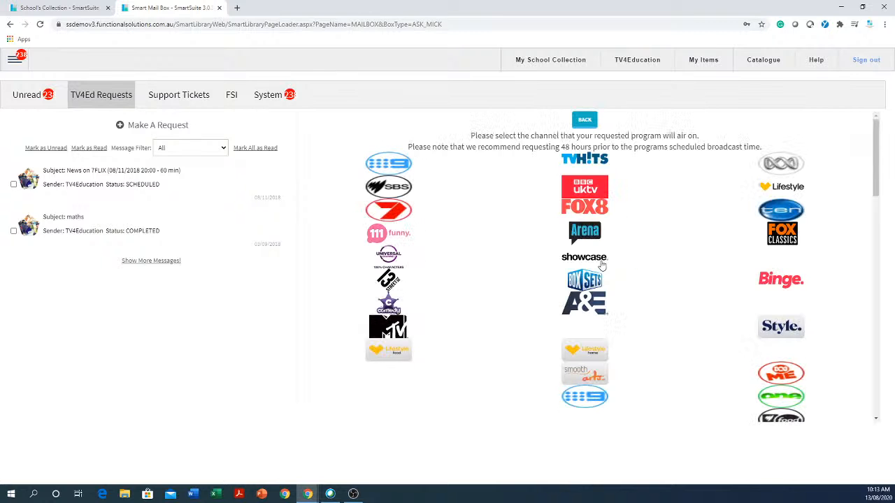
pyautogui.scroll(-1, 489, 249)
pyautogui.scroll(-10, 487, 244)
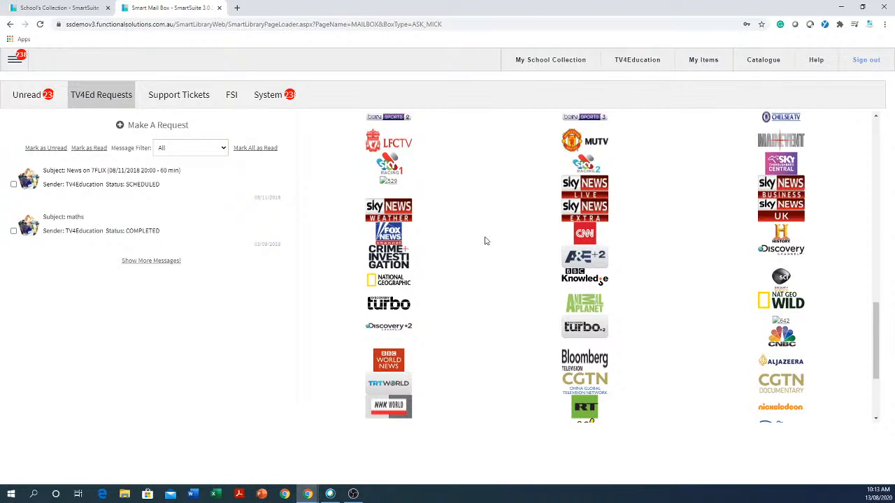
pyautogui.click(165, 128)
pyautogui.click(596, 210)
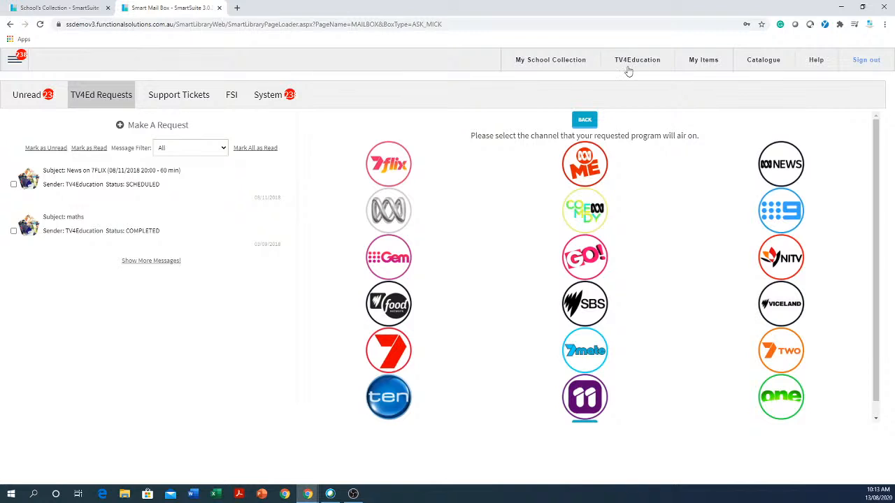
# Return to the school collection and open Patron Management from the Patron menu.
pyautogui.click(560, 62)
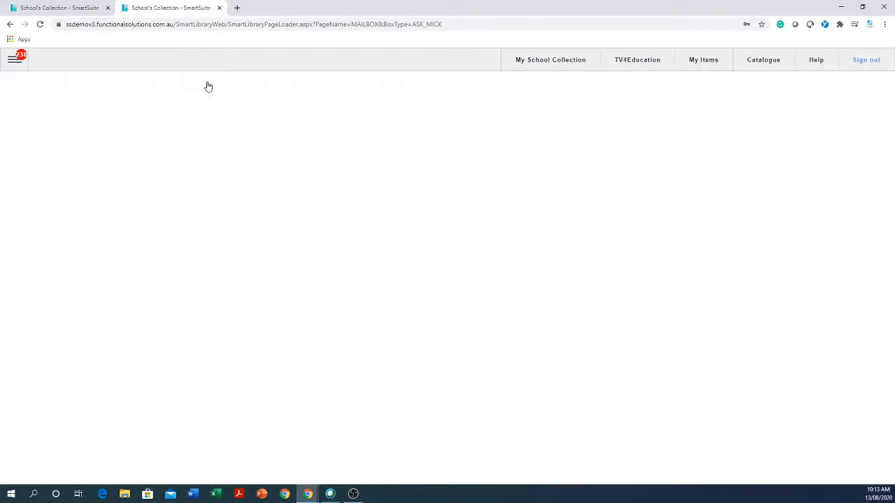
pyautogui.click(81, 10)
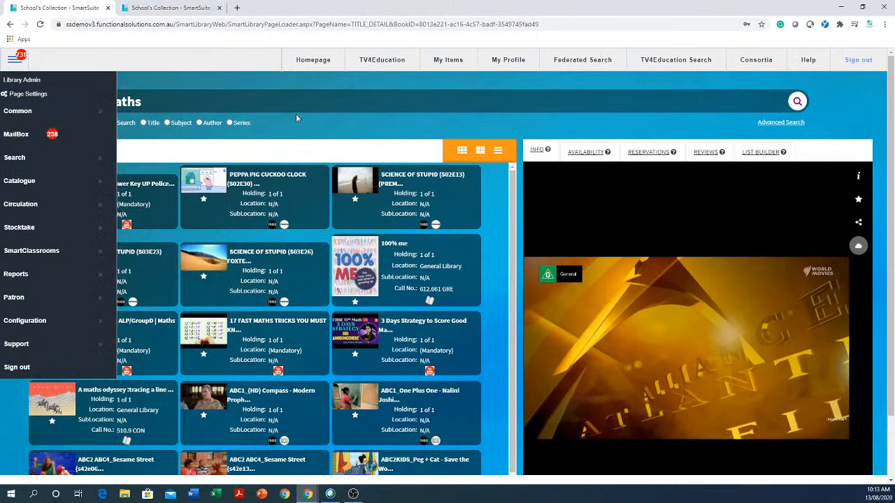
pyautogui.click(179, 9)
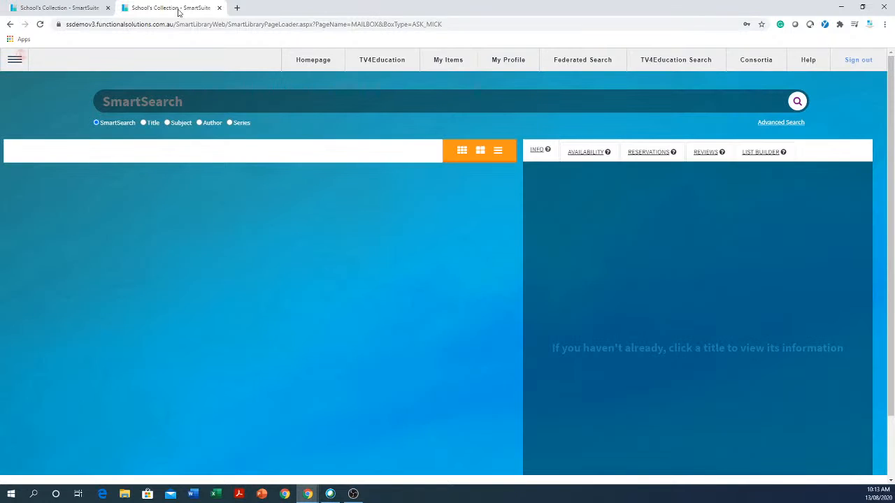
pyautogui.click(14, 62)
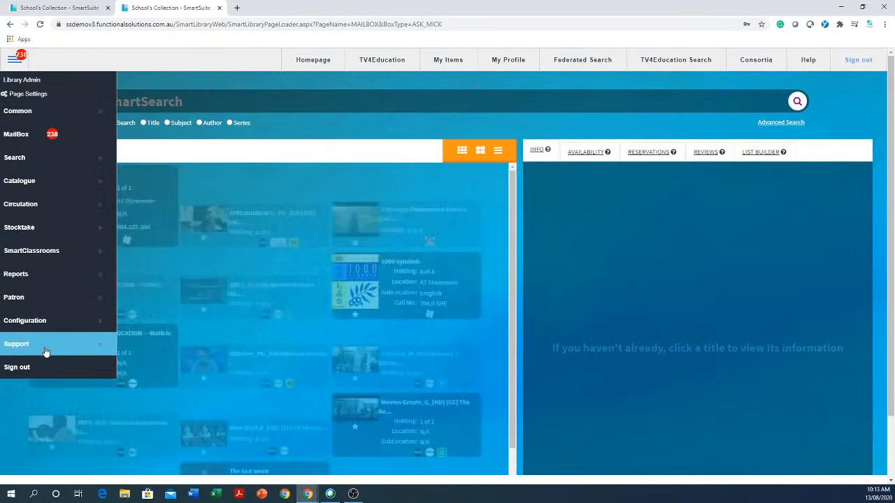
pyautogui.click(62, 297)
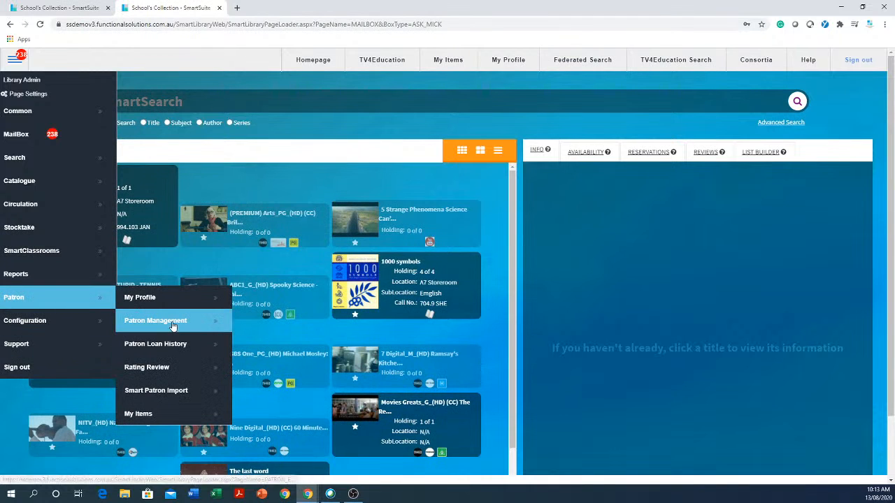
pyautogui.click(173, 323)
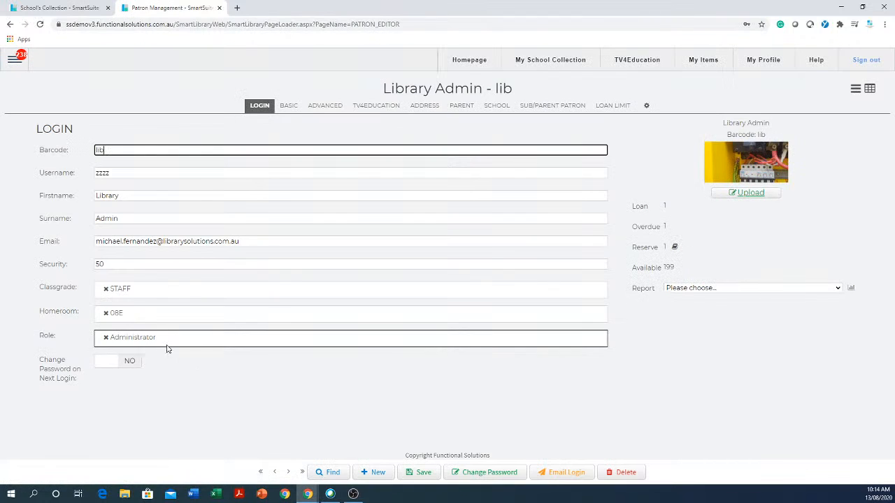
pyautogui.click(169, 347)
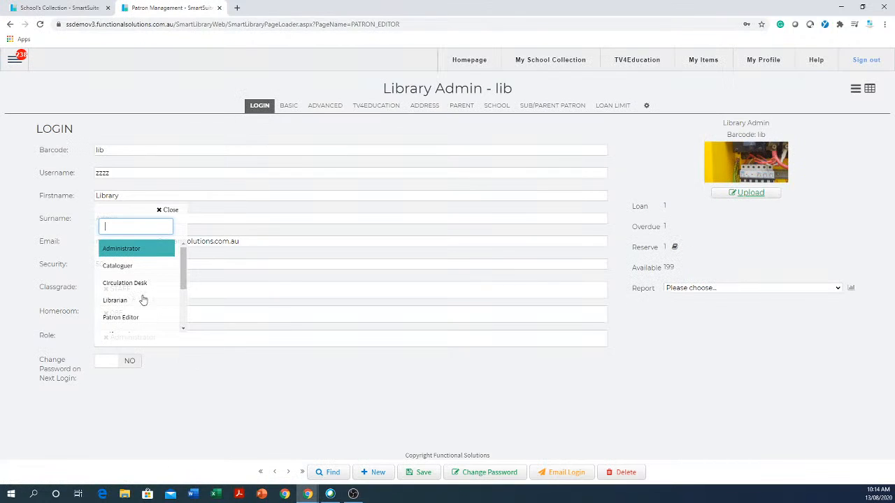
pyautogui.scroll(-3, 126, 297)
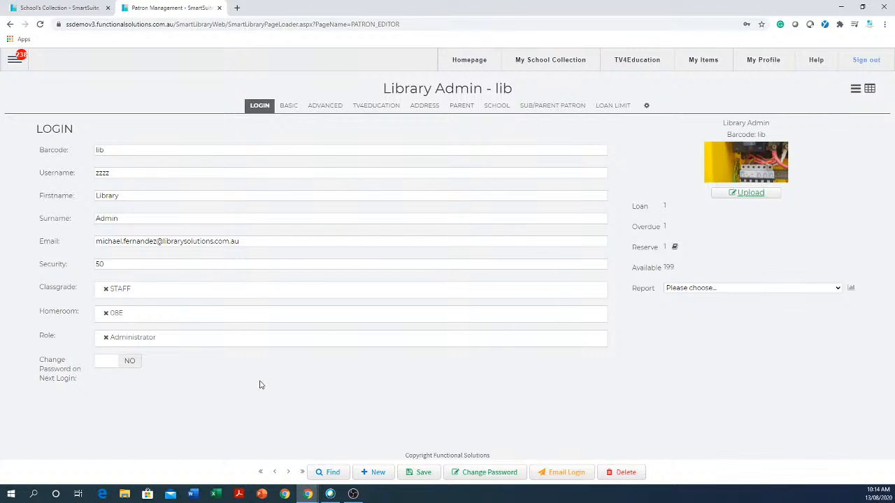
pyautogui.click(200, 346)
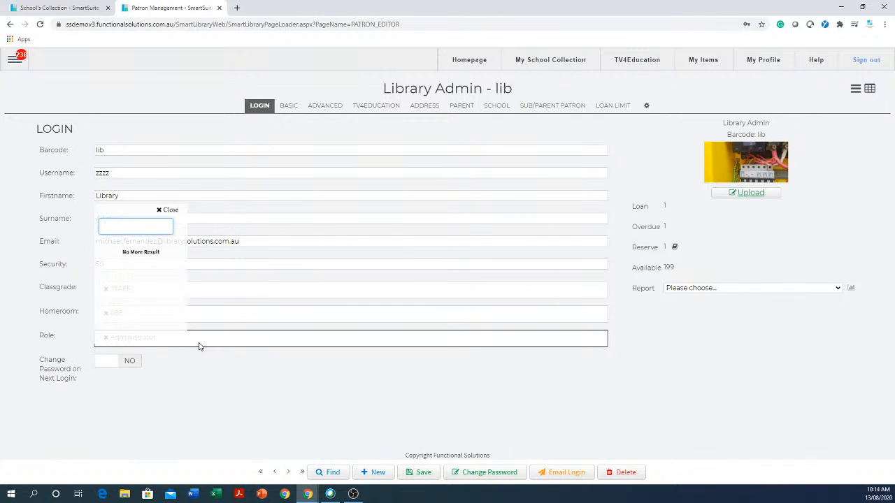
pyautogui.click(225, 397)
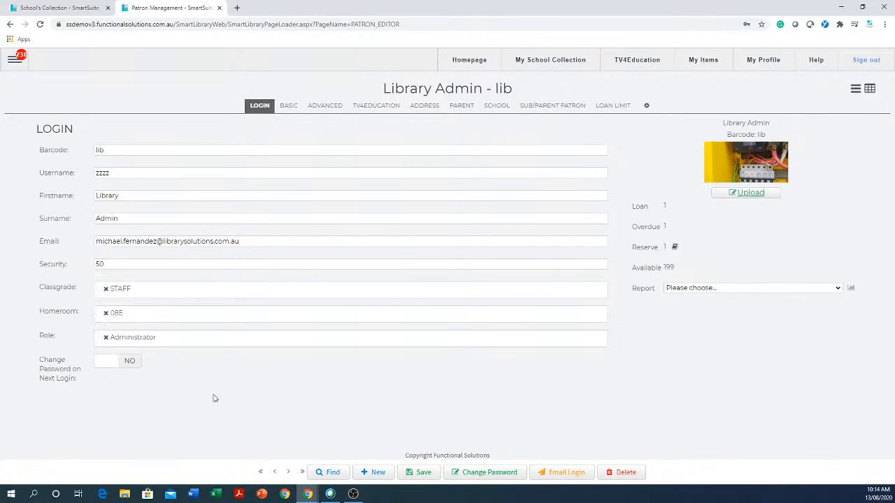
# Replace the admin patron's Administrator role with Librarian.
pyautogui.click(106, 337)
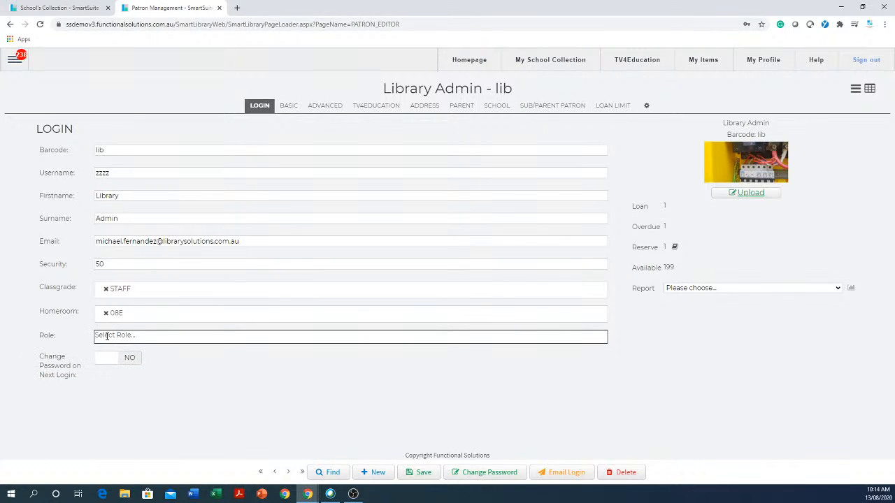
pyautogui.click(219, 344)
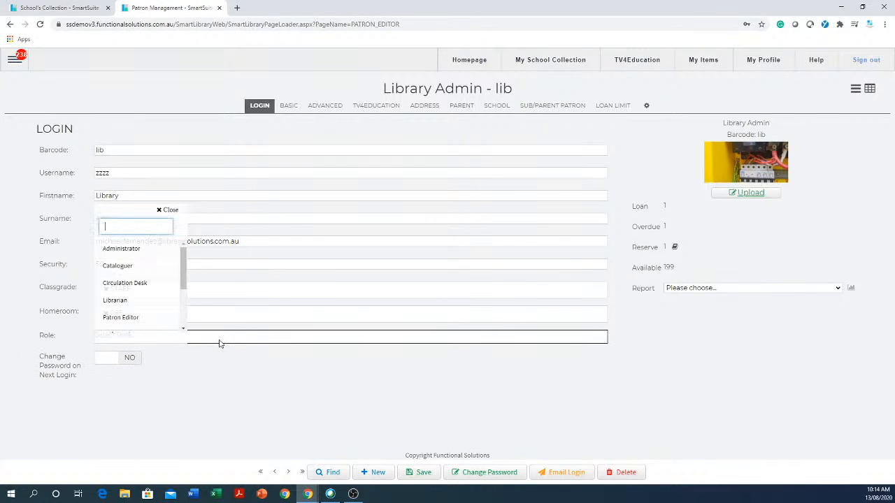
pyautogui.click(116, 301)
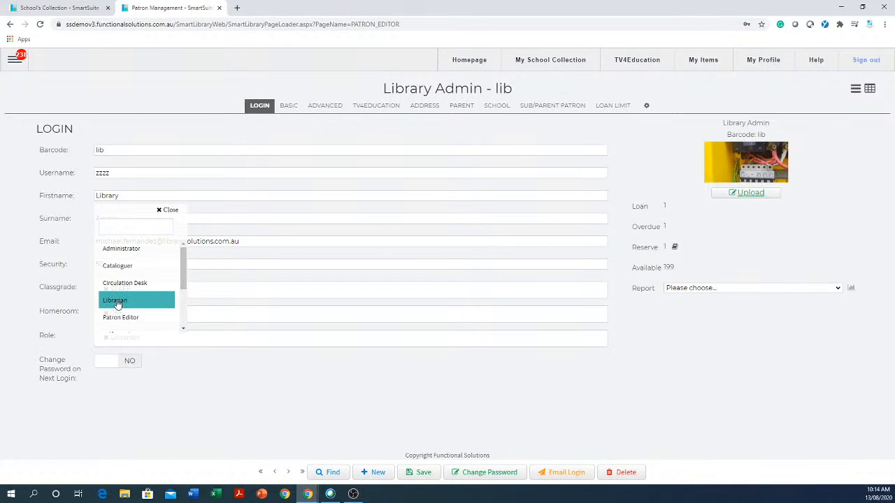
pyautogui.click(16, 60)
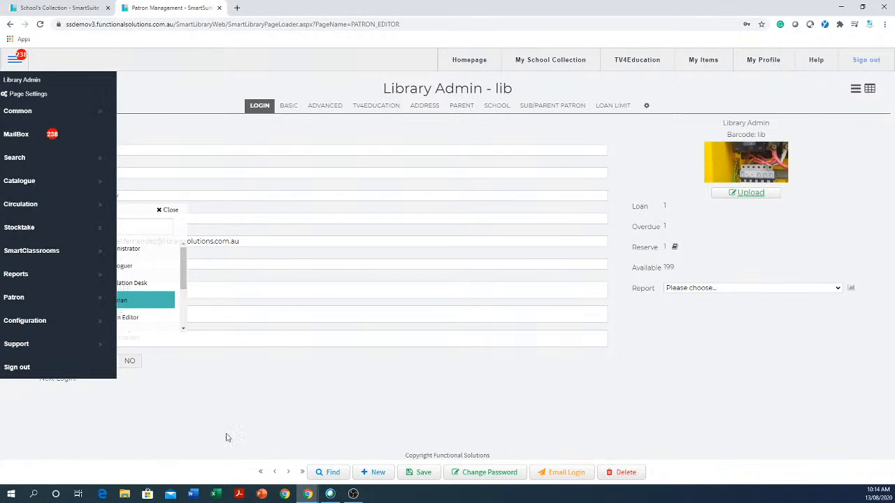
pyautogui.click(296, 412)
pyautogui.click(100, 338)
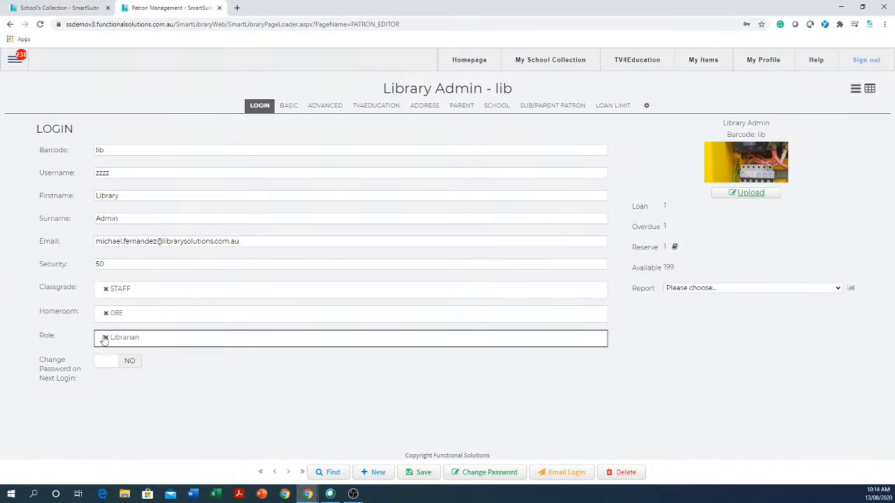
# Remove the Librarian role and assign the Circulation Desk role to the admin patron.
pyautogui.click(106, 337)
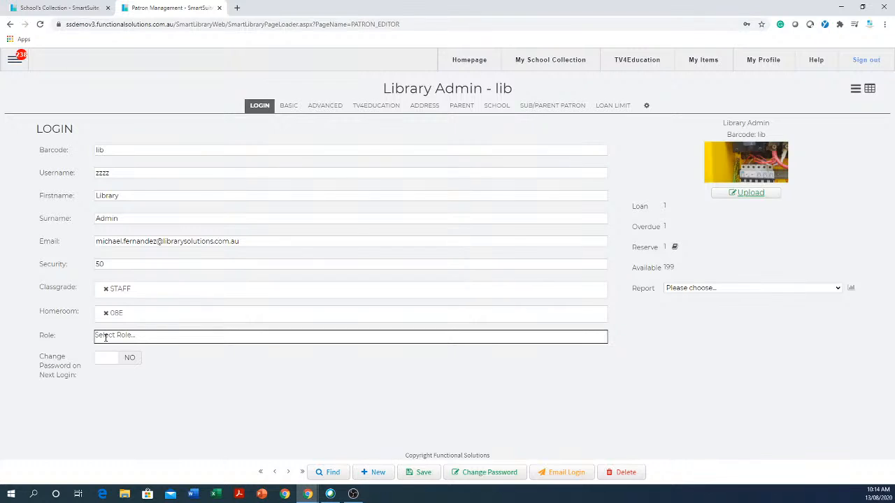
pyautogui.click(205, 373)
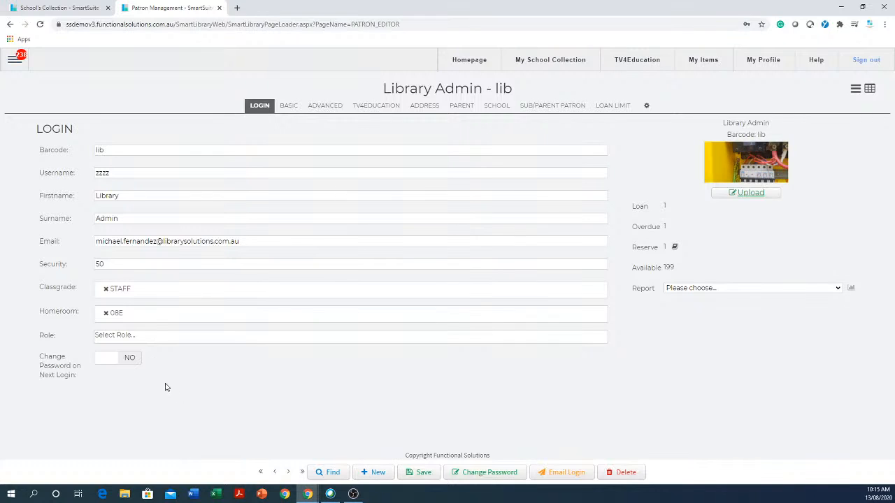
pyautogui.click(168, 337)
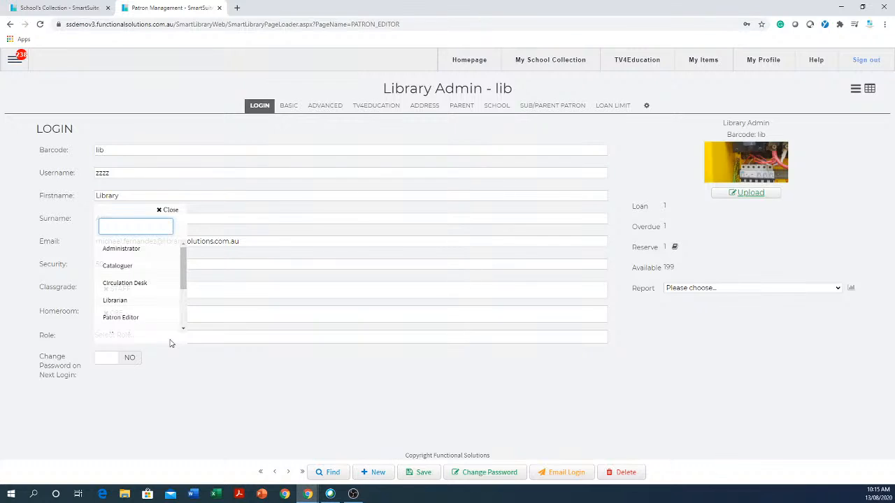
pyautogui.click(123, 286)
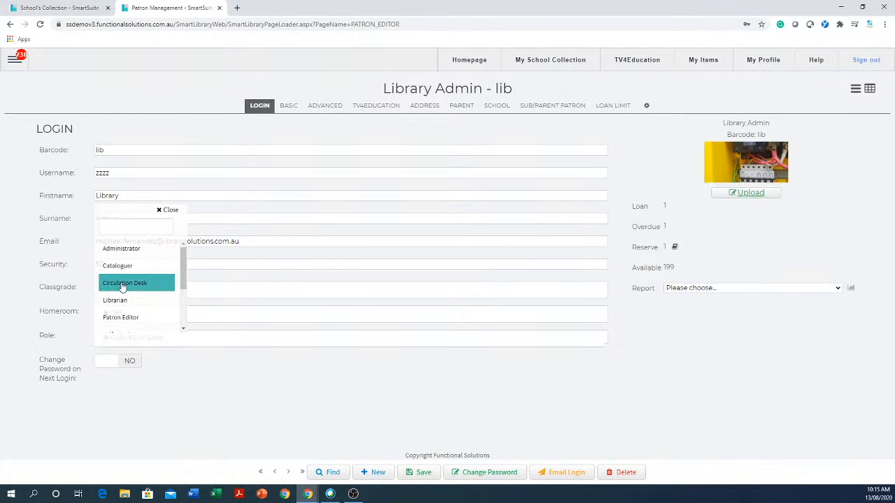
# Add the Cataloguer role to the admin patron alongside Circulation Desk, then remove it again.
pyautogui.click(285, 398)
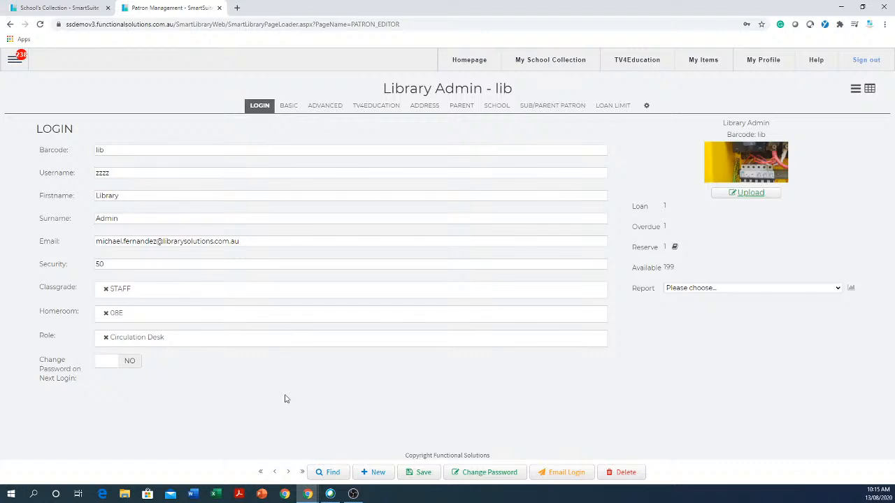
pyautogui.click(246, 344)
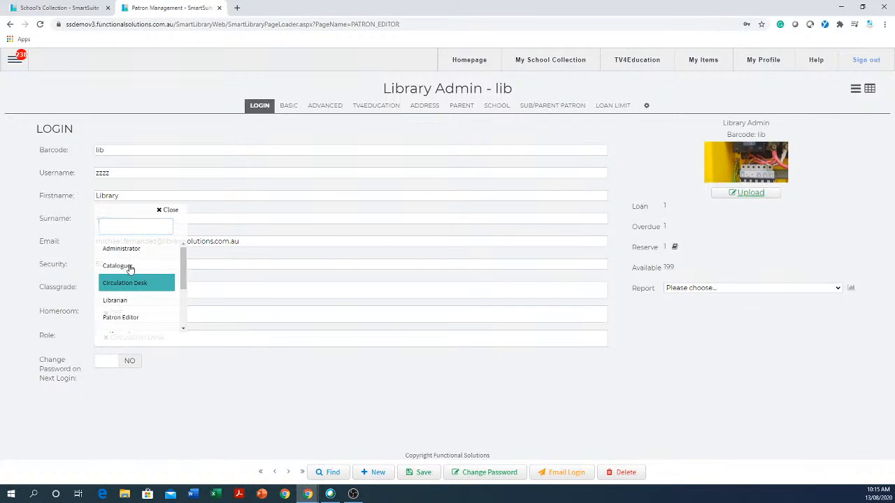
pyautogui.click(119, 267)
pyautogui.click(277, 403)
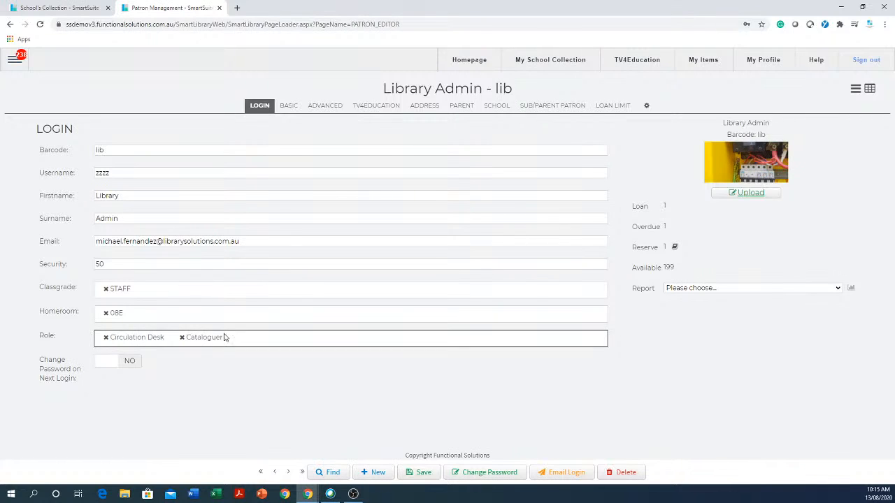
pyautogui.click(182, 338)
pyautogui.click(107, 343)
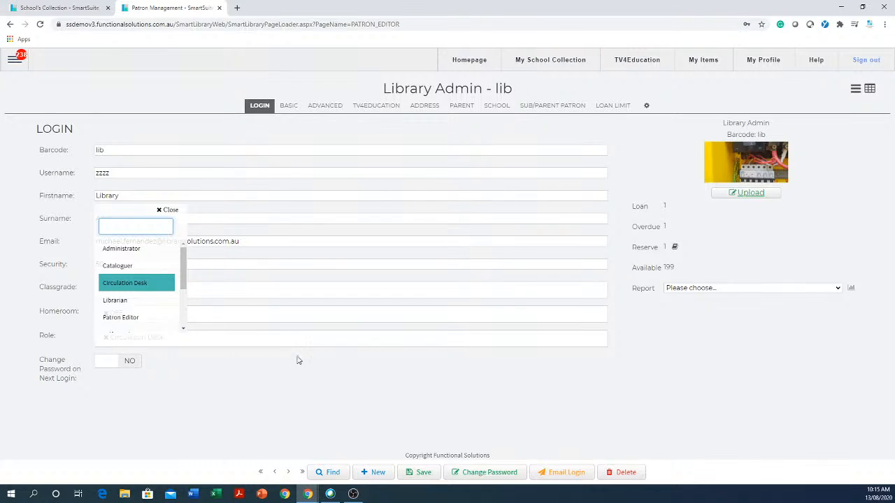
pyautogui.click(287, 374)
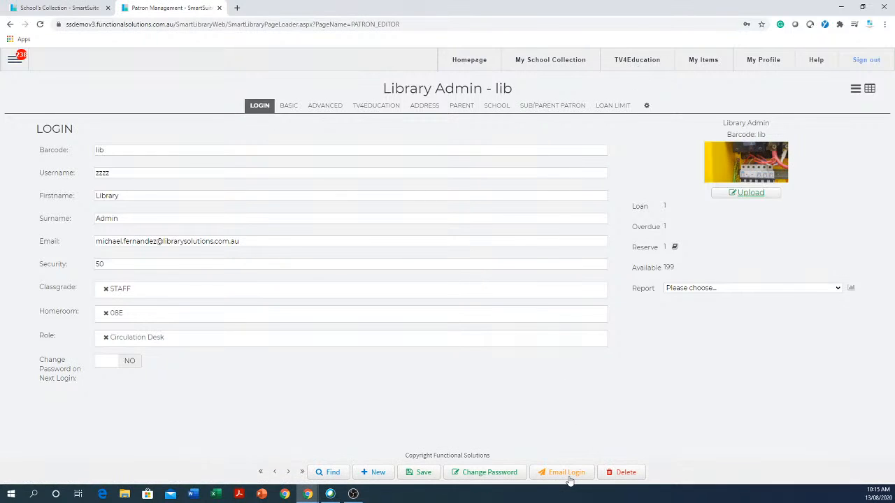
# Start a new patron record and enter a test barcode string.
pyautogui.moveTo(330, 242); pyautogui.dragTo(74, 238)
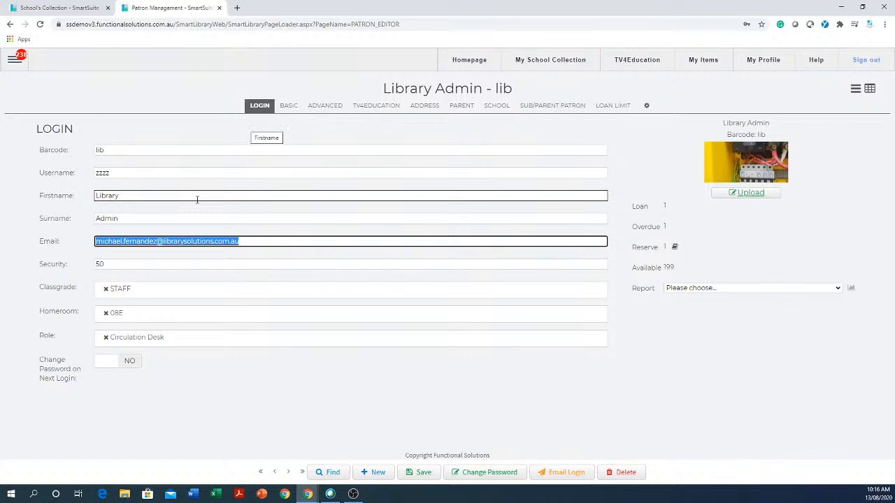
pyautogui.click(374, 472)
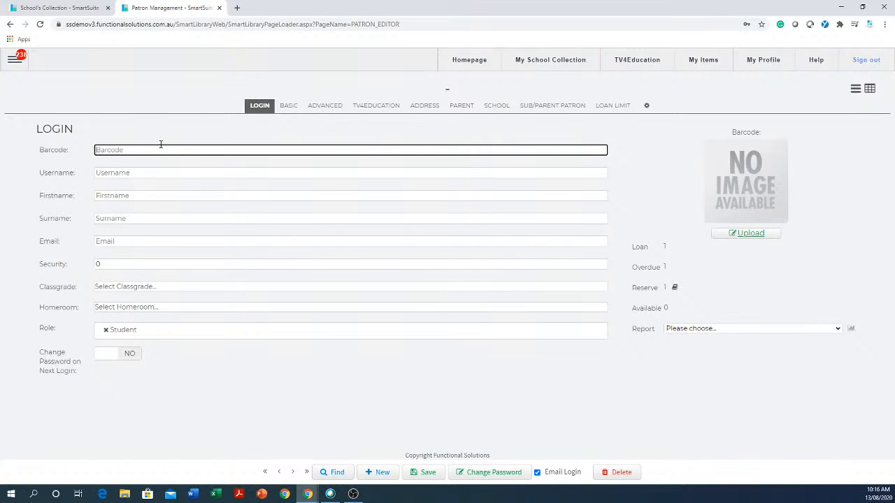
pyautogui.write('rtyrt456456456456456456645664564556456456545')
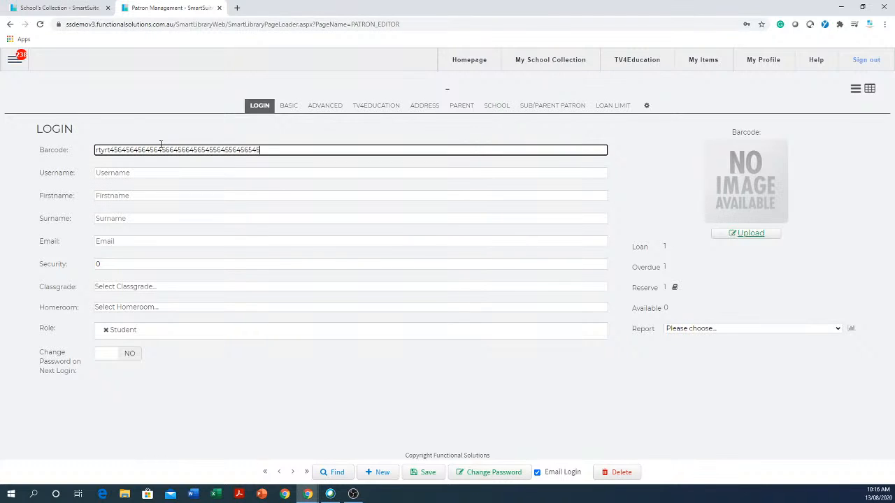
pyautogui.write('564565')
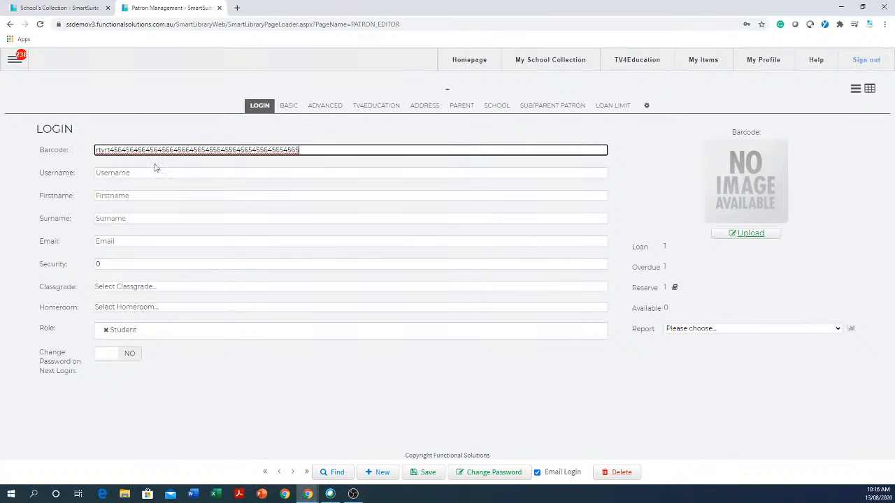
# Step through the new patron's login fields and set the classgrade to 08.
pyautogui.click(176, 173)
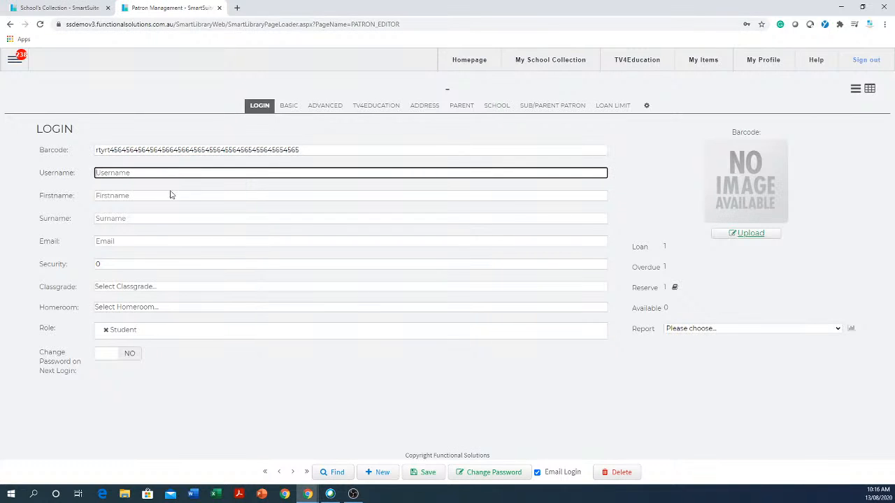
pyautogui.click(171, 197)
pyautogui.click(184, 217)
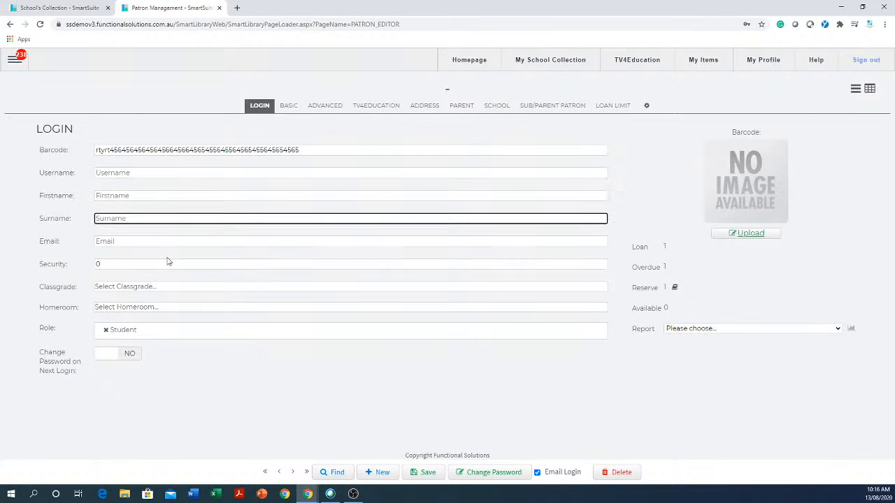
pyautogui.click(168, 241)
pyautogui.click(122, 292)
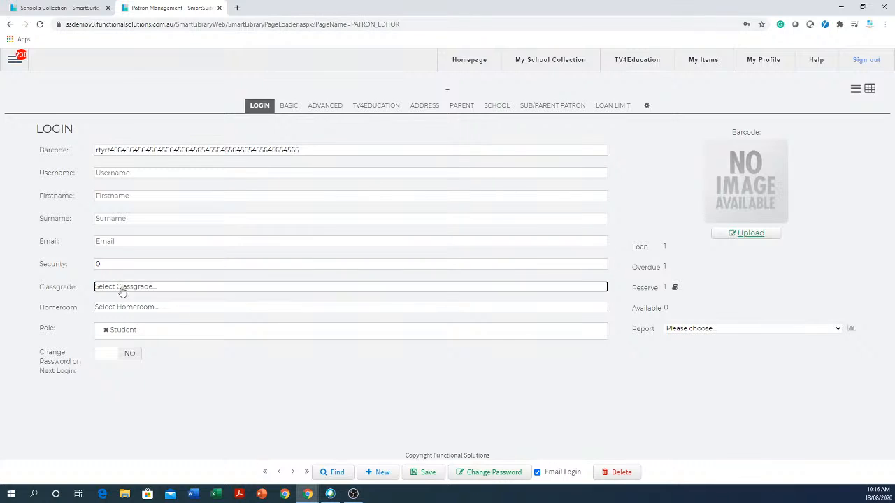
pyautogui.click(105, 346)
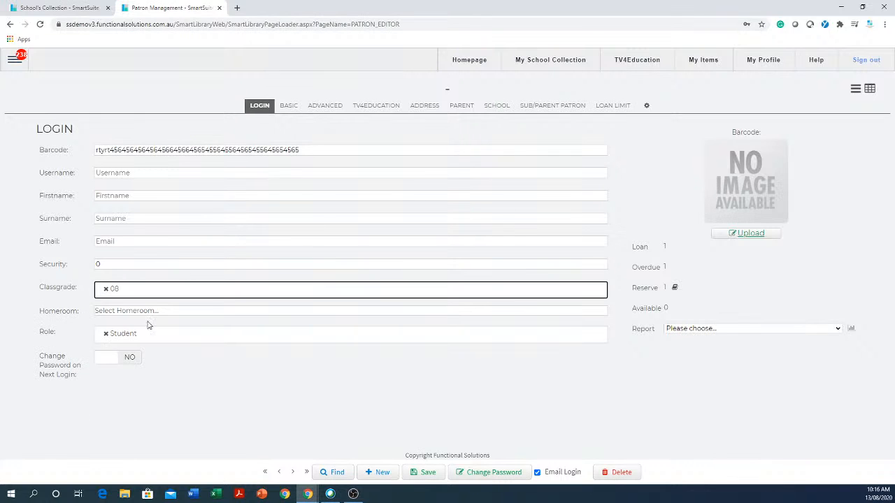
# Set the homeroom to 07A and turn on Change Password on Next Login.
pyautogui.click(152, 313)
pyautogui.click(112, 386)
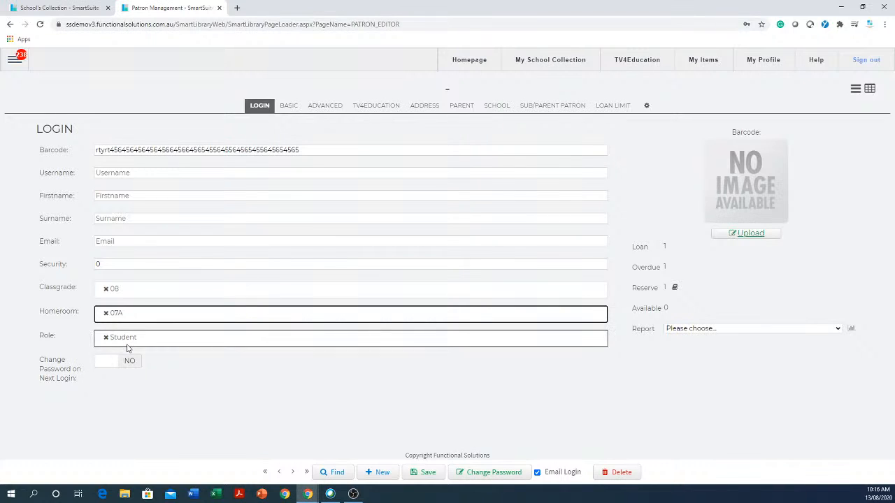
pyautogui.click(101, 362)
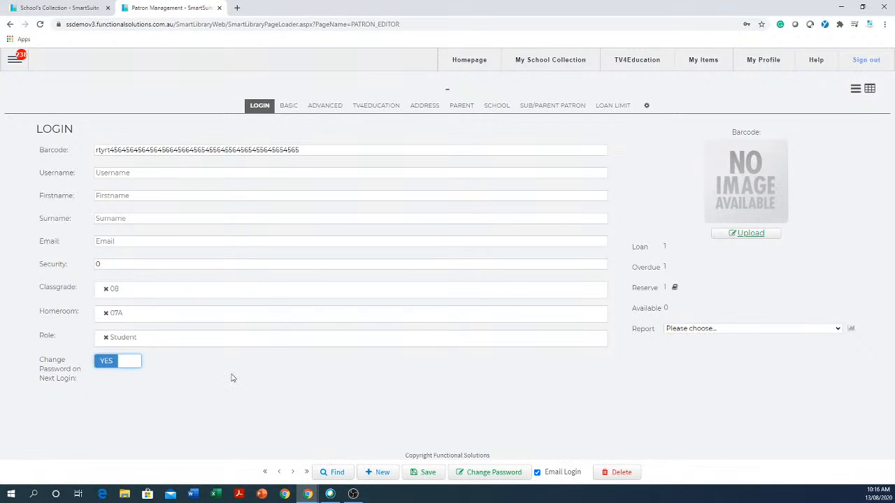
# Replace the new patron's barcode with 657.
pyautogui.click(346, 150)
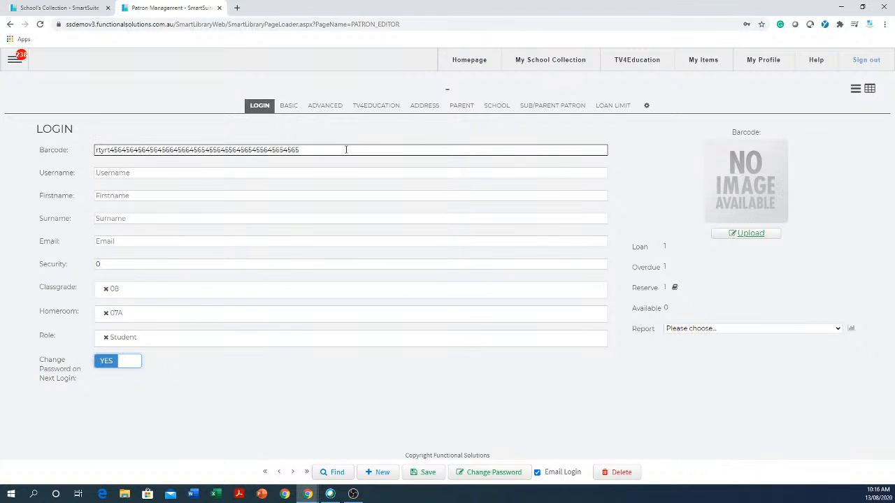
pyautogui.moveTo(346, 150); pyautogui.dragTo(56, 149)
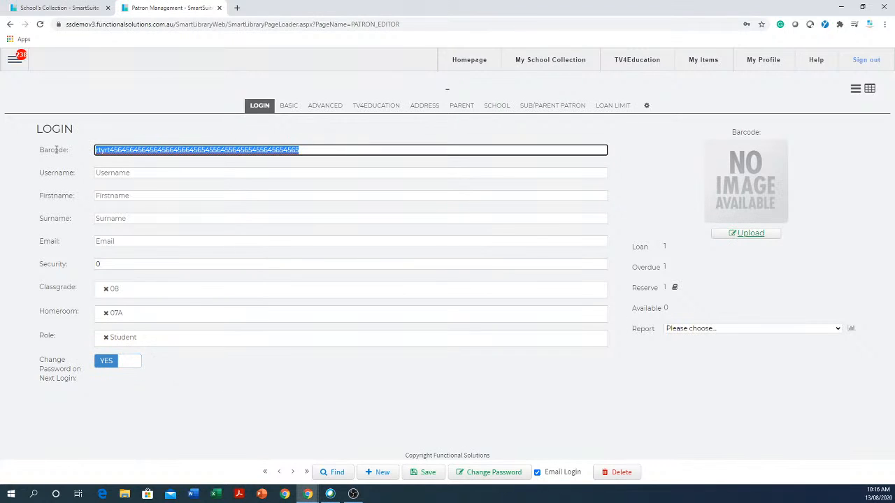
pyautogui.write('657')
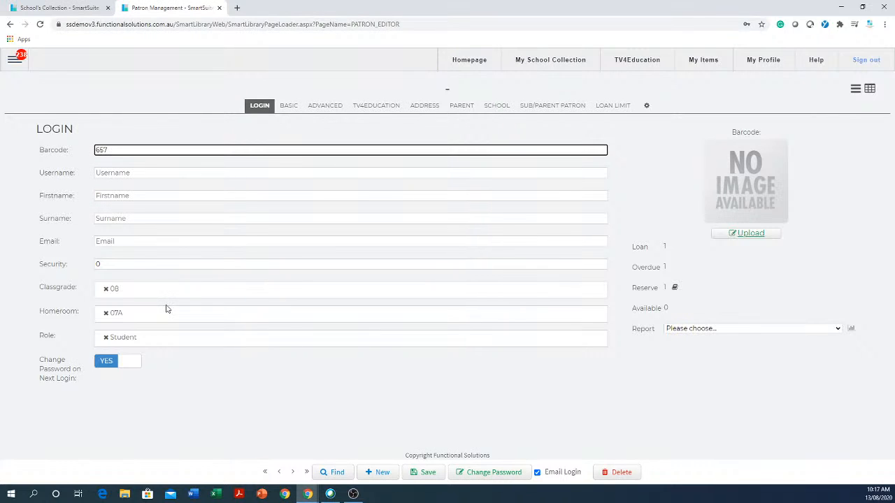
# Open Smart Patron Import from the Patron menu.
pyautogui.click(11, 62)
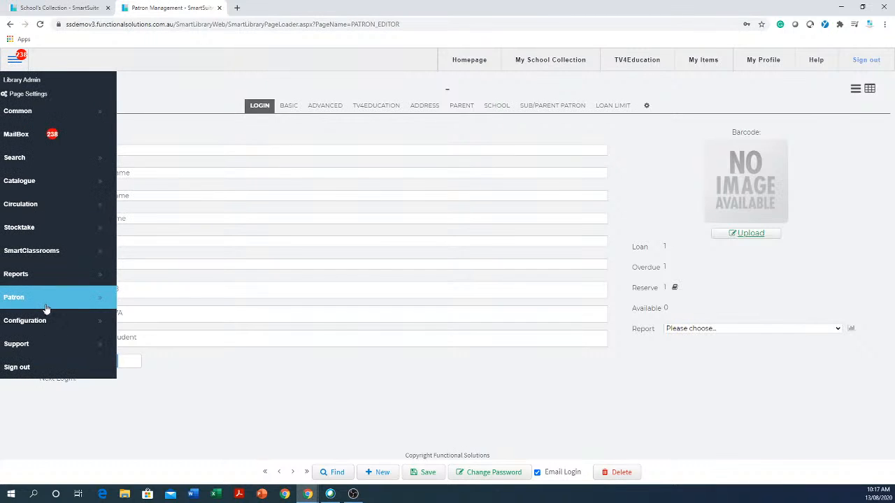
pyautogui.click(49, 306)
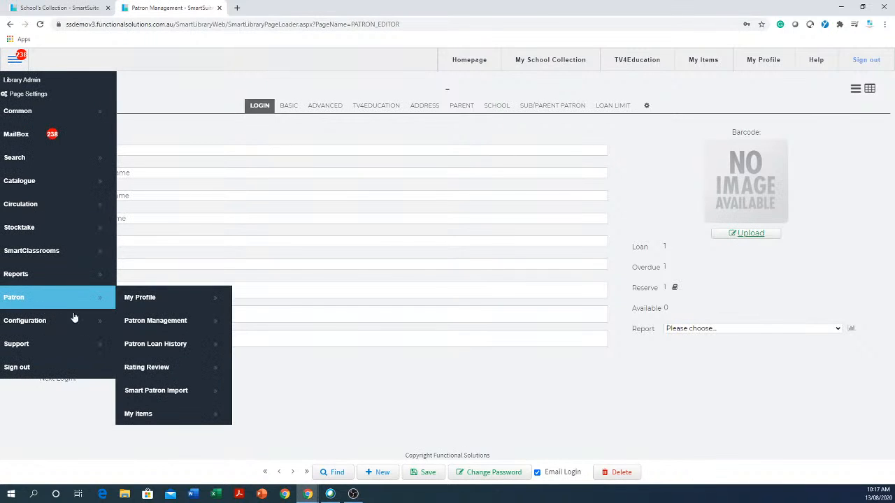
pyautogui.click(175, 392)
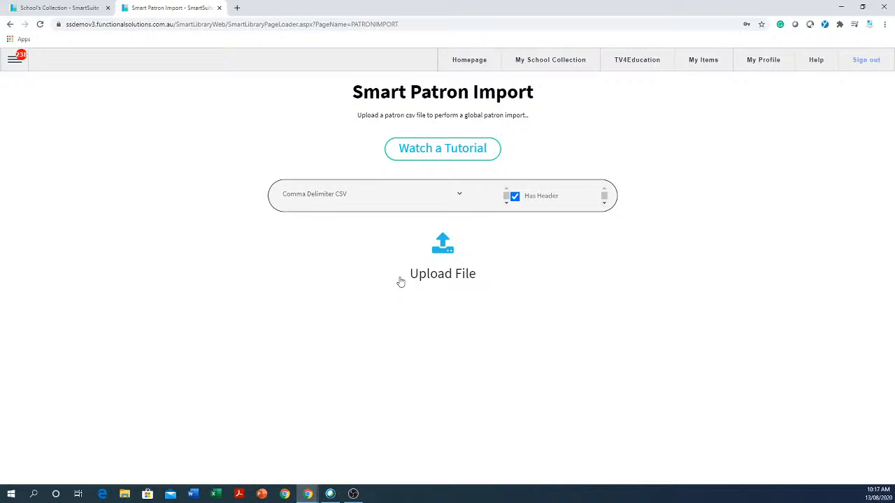
# Switch to the School's Collection tab and open the details of the book 100% me.
pyautogui.click(219, 8)
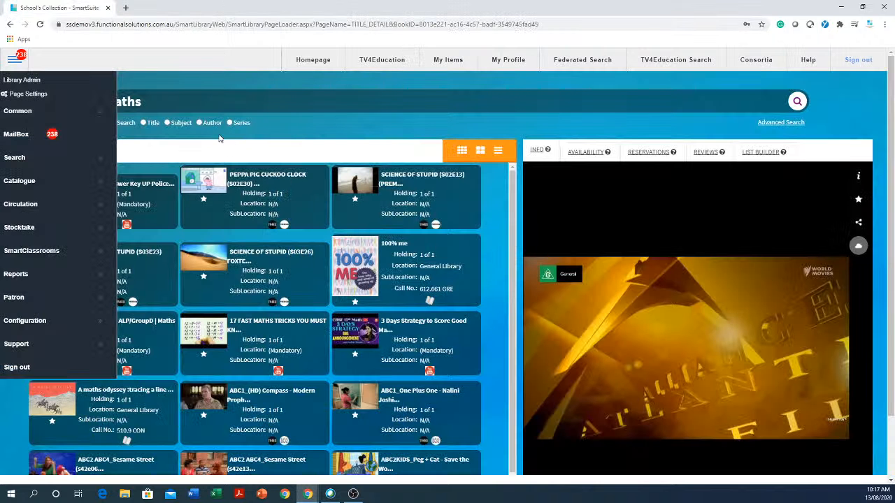
pyautogui.click(287, 123)
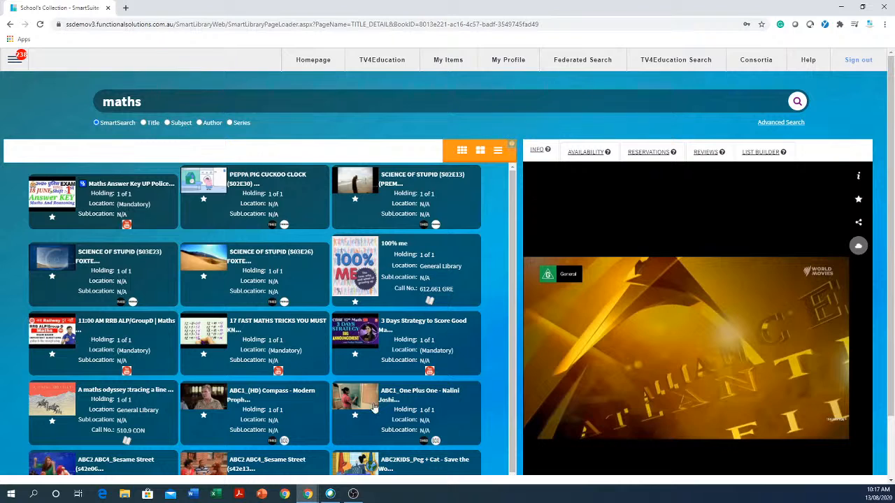
pyautogui.click(413, 274)
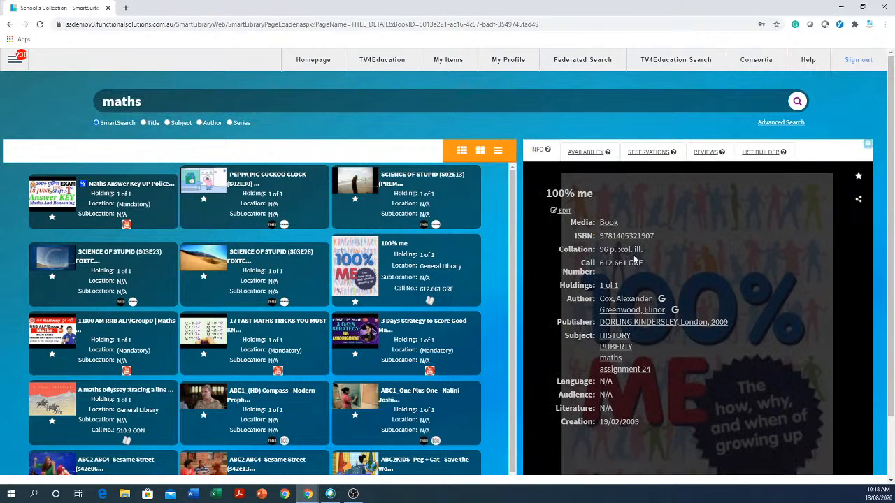
# Copy the 100% me book's ISBN and open the Catalogue editor from the Catalogue menu.
pyautogui.moveTo(655, 238); pyautogui.dragTo(605, 237)
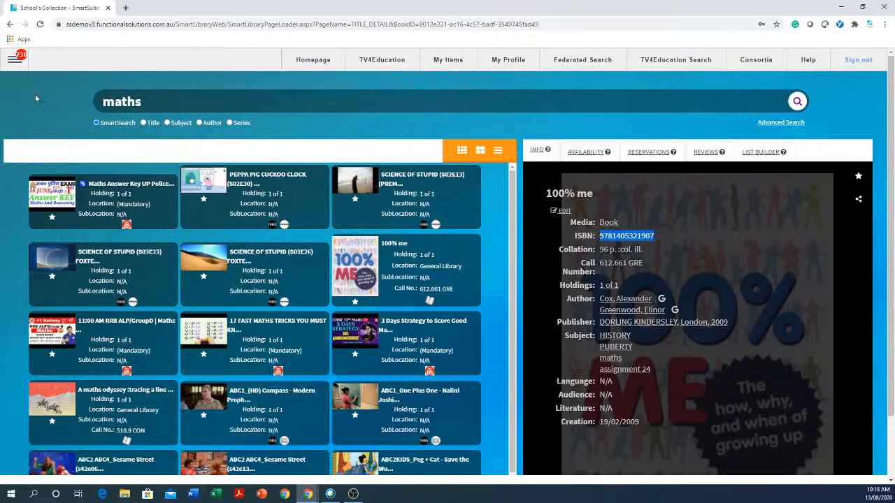
pyautogui.click(14, 61)
pyautogui.moveTo(33, 188)
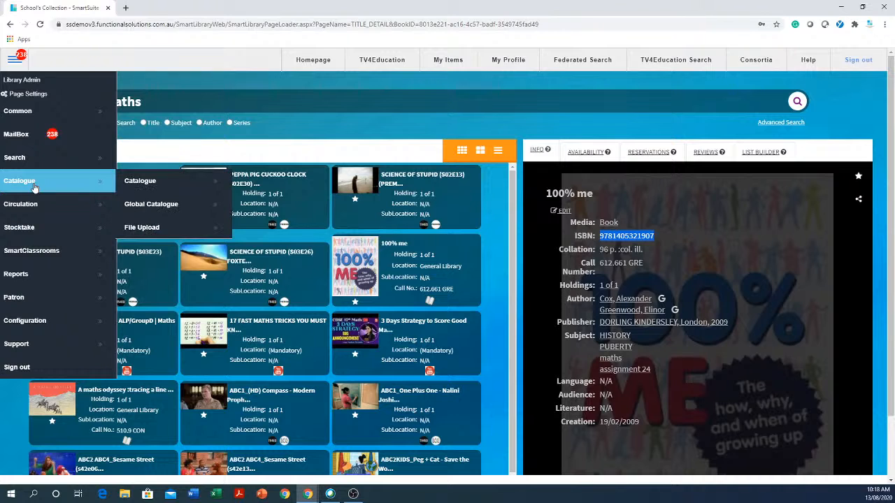
pyautogui.click(168, 181)
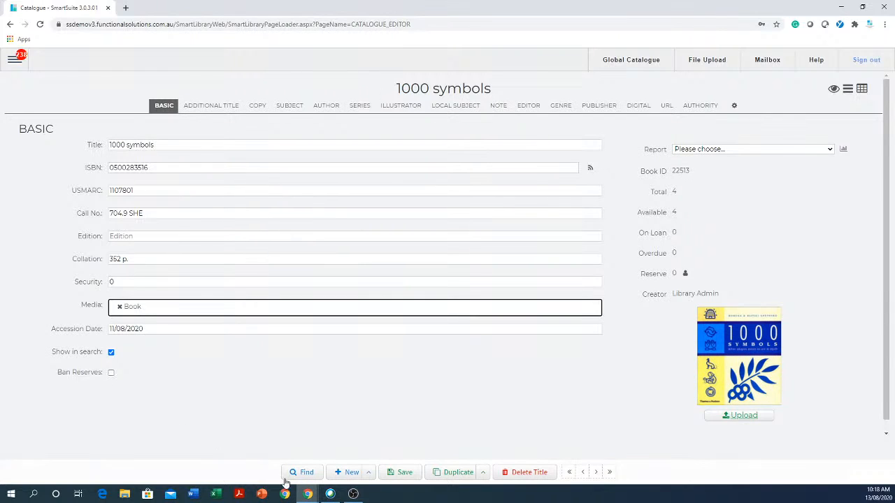
# Start a new catalogue title and browse its Copy, Subject, Author and Series sections before returning to Basic.
pyautogui.click(351, 473)
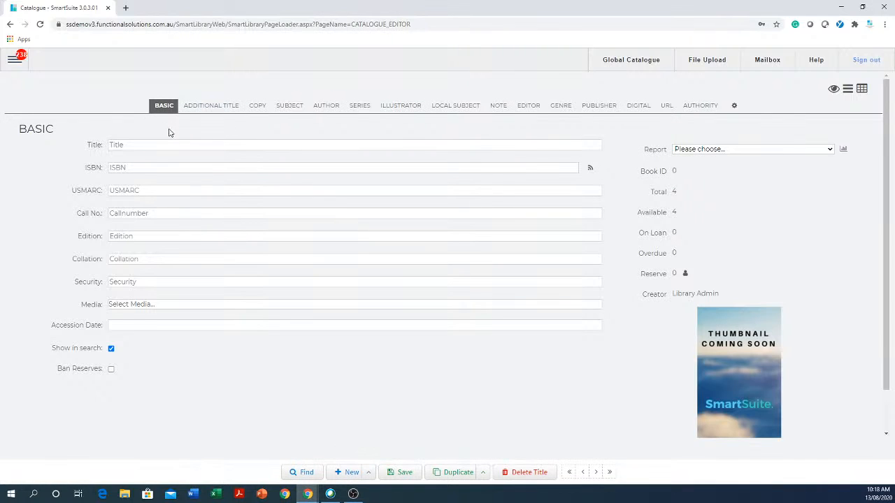
pyautogui.click(256, 109)
pyautogui.click(290, 106)
pyautogui.click(320, 110)
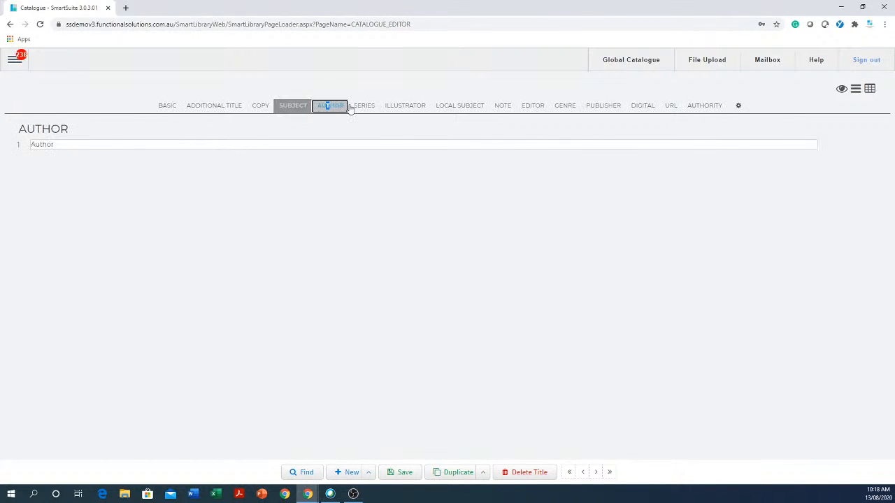
pyautogui.click(364, 106)
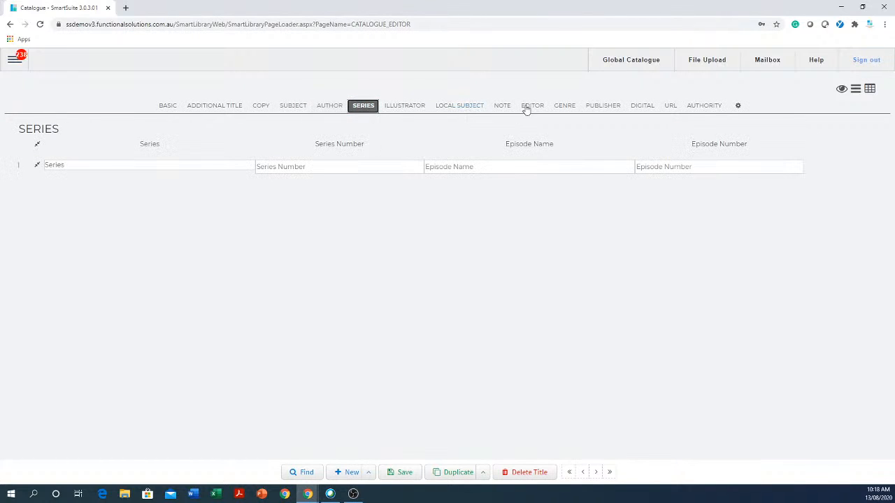
pyautogui.click(289, 106)
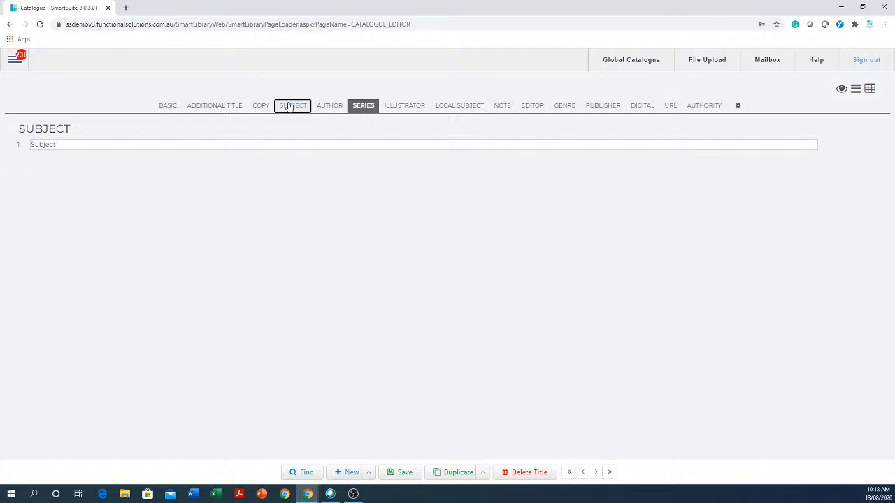
pyautogui.click(165, 108)
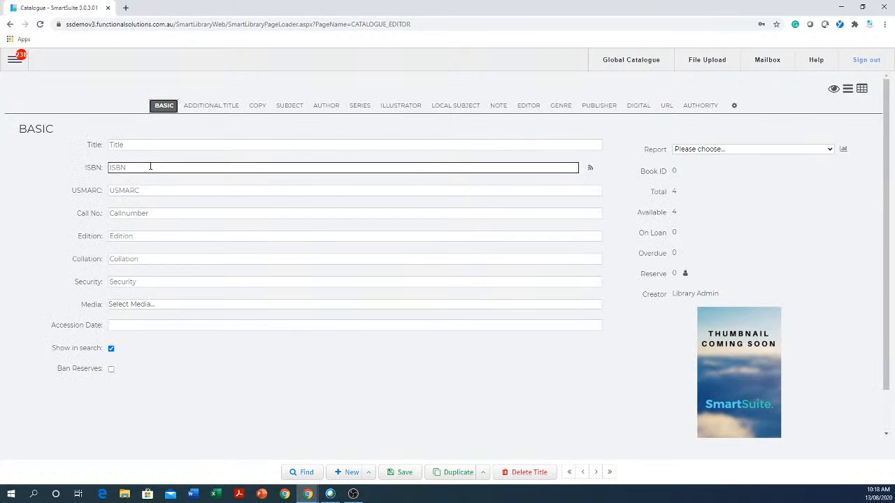
pyautogui.click(150, 167)
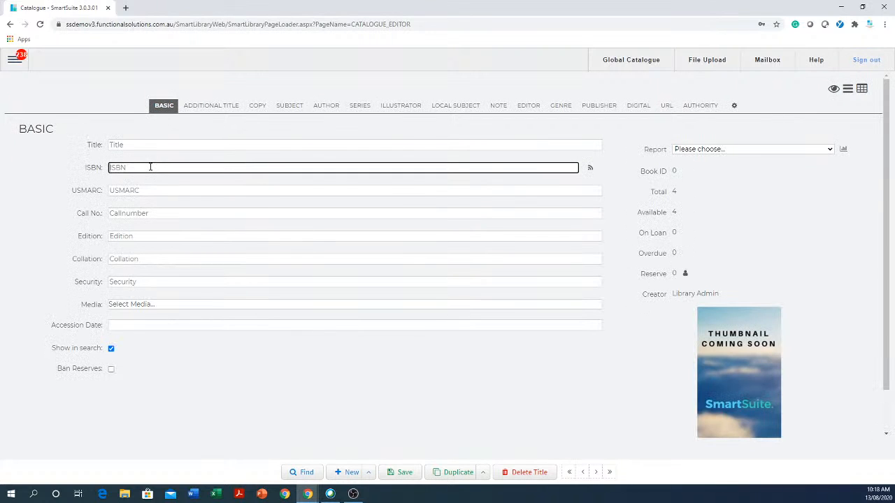
pyautogui.rightClick(150, 167)
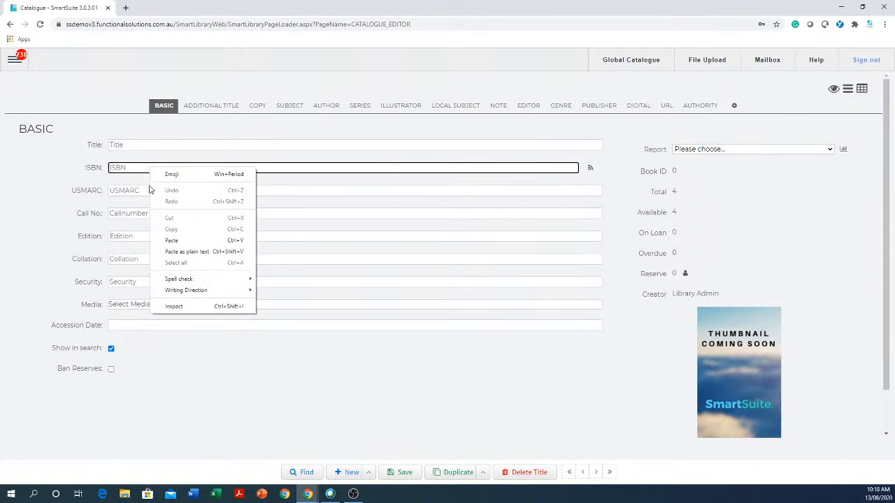
pyautogui.click(165, 239)
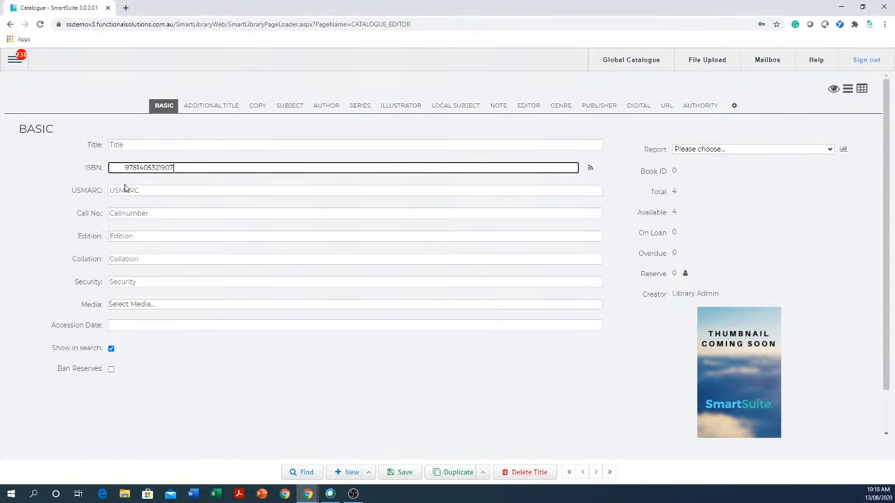
# Remove the leading spaces from the ISBN and import the title's details from SCIS using that ISBN.
pyautogui.press('BackSpace')
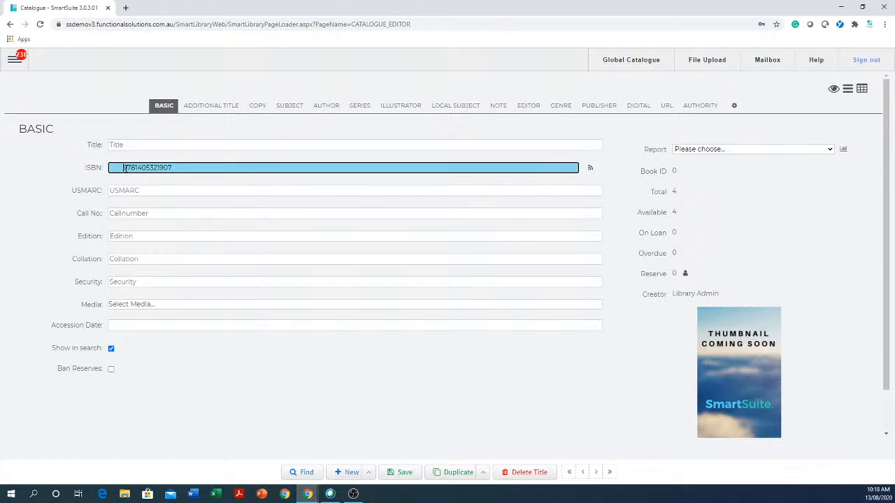
pyautogui.press('BackSpace')
pyautogui.press('BackSpace')
pyautogui.press('BackSpace')
pyautogui.press('BackSpace')
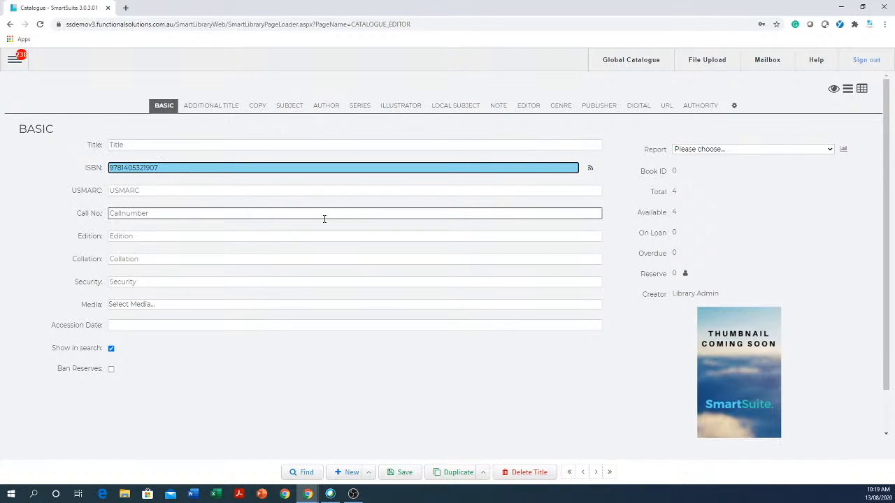
pyautogui.click(591, 172)
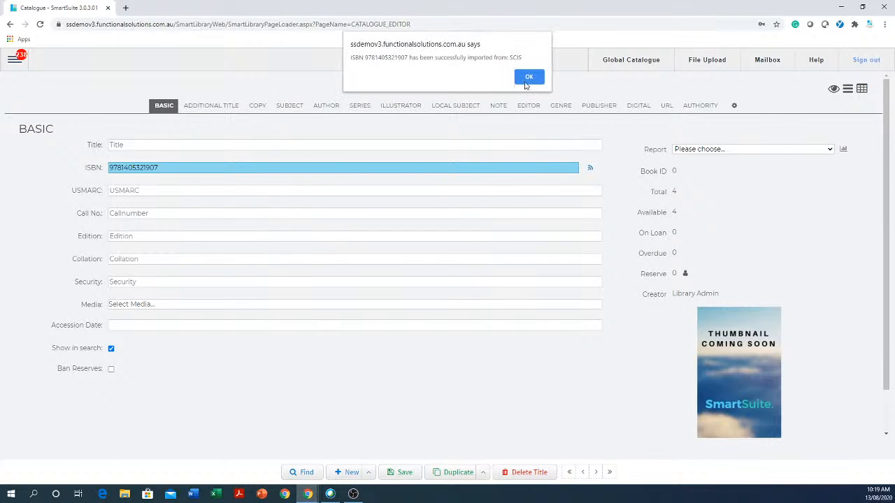
pyautogui.click(528, 78)
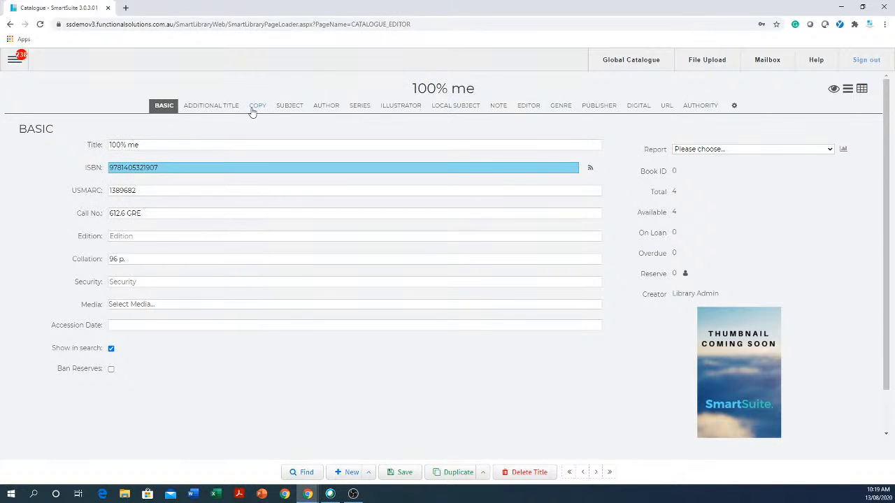
# Review the imported Additional Title, Subject, Author, Series, Note and Genre sections before returning to Basic.
pyautogui.click(212, 109)
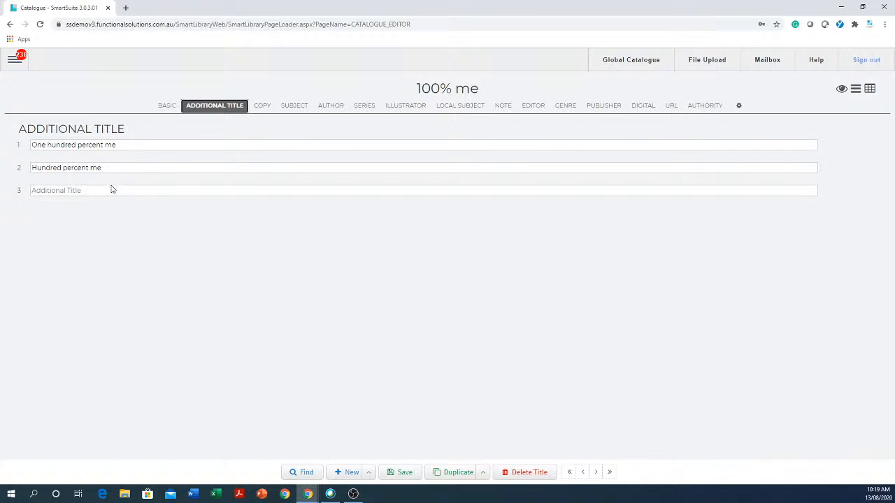
pyautogui.click(290, 109)
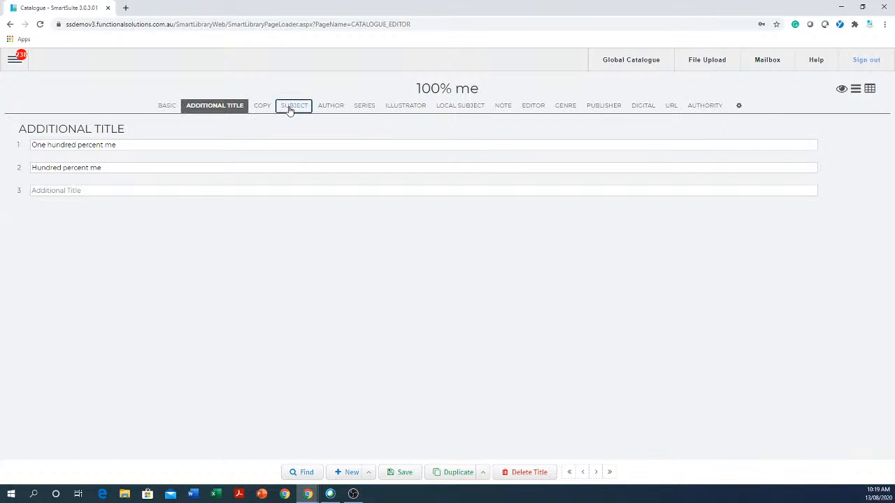
pyautogui.click(330, 109)
pyautogui.click(370, 109)
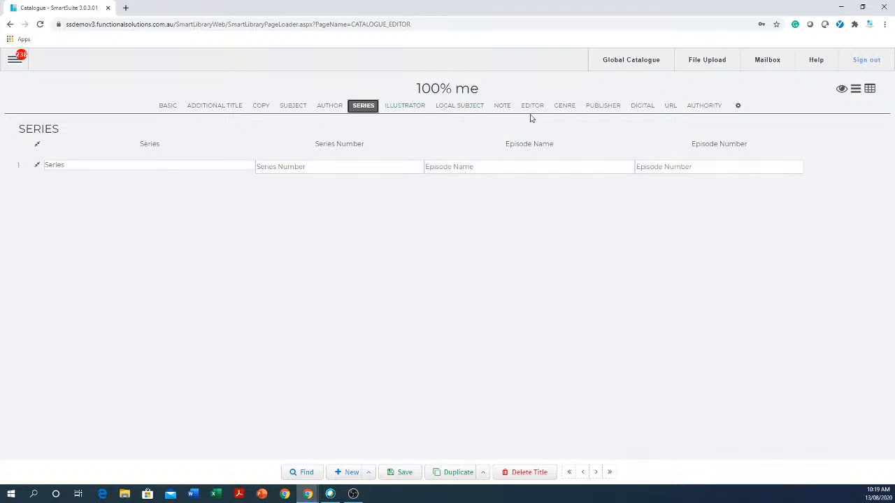
pyautogui.click(502, 106)
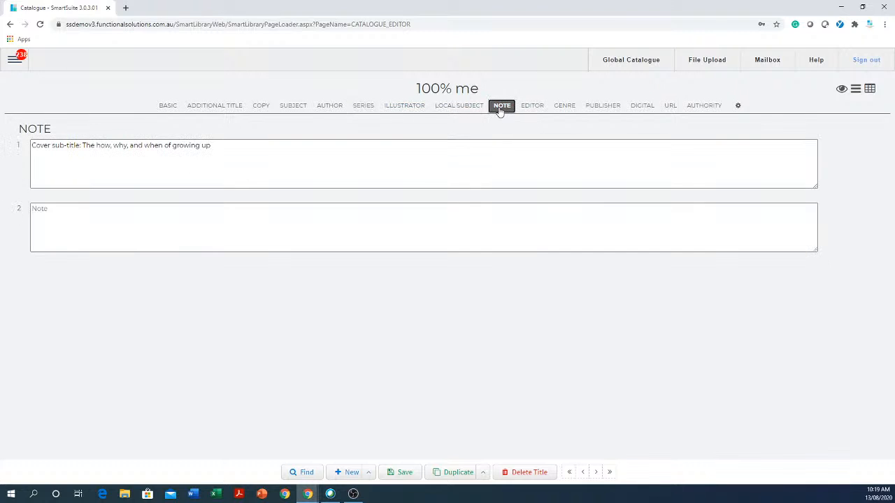
pyautogui.click(562, 109)
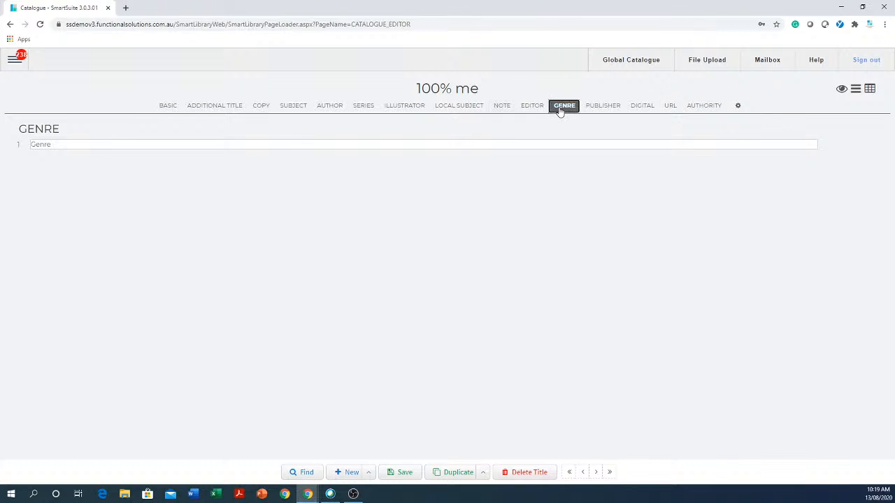
pyautogui.click(166, 106)
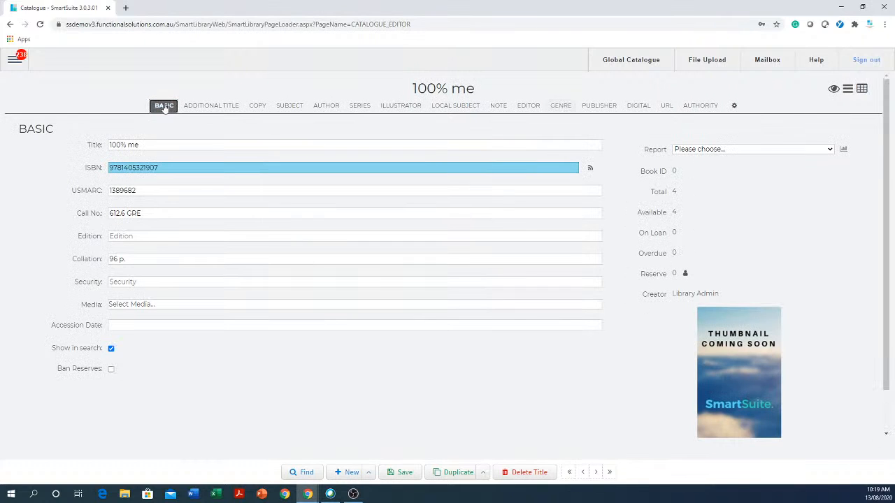
# Enter the barcode fghfxgh787676 for the first copy in the Copy section.
pyautogui.click(257, 106)
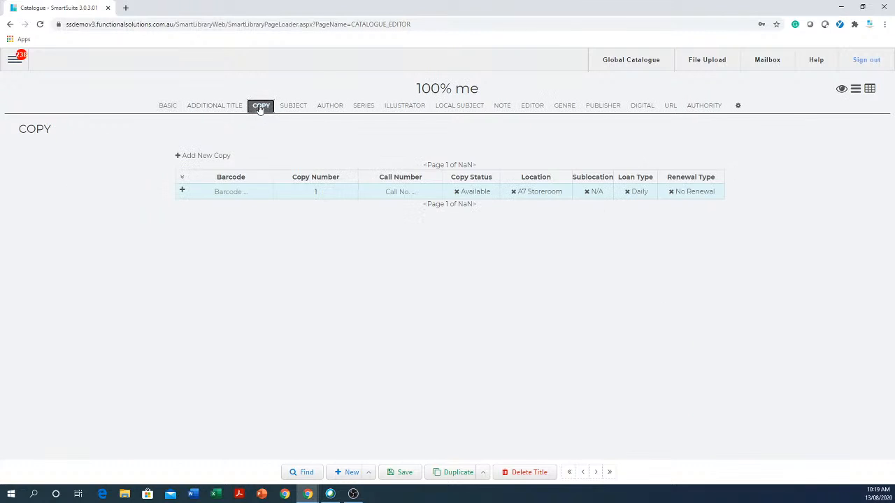
pyautogui.click(248, 193)
pyautogui.write('fghfxgh787676')
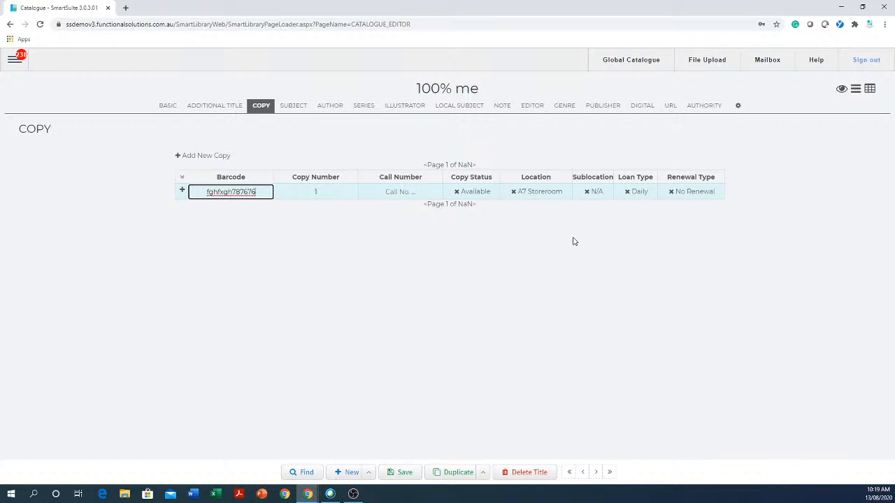
# Set the copy's location to English Staffroom.
pyautogui.click(542, 197)
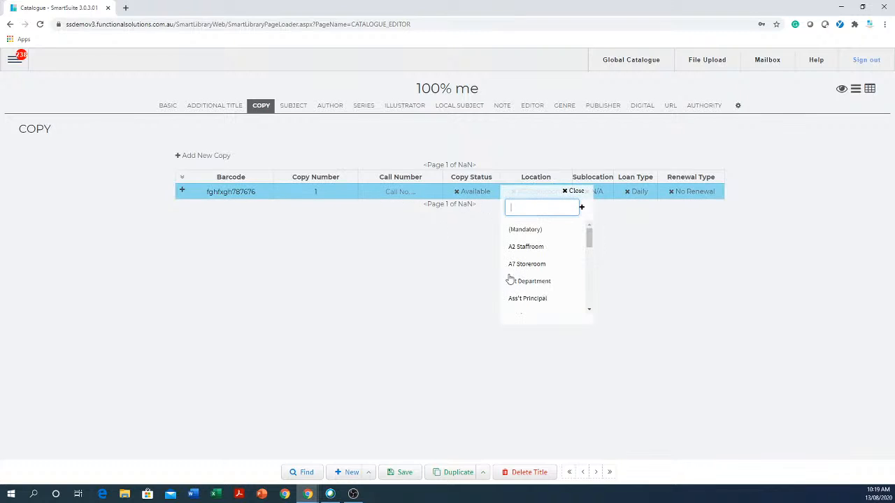
pyautogui.scroll(-5, 535, 279)
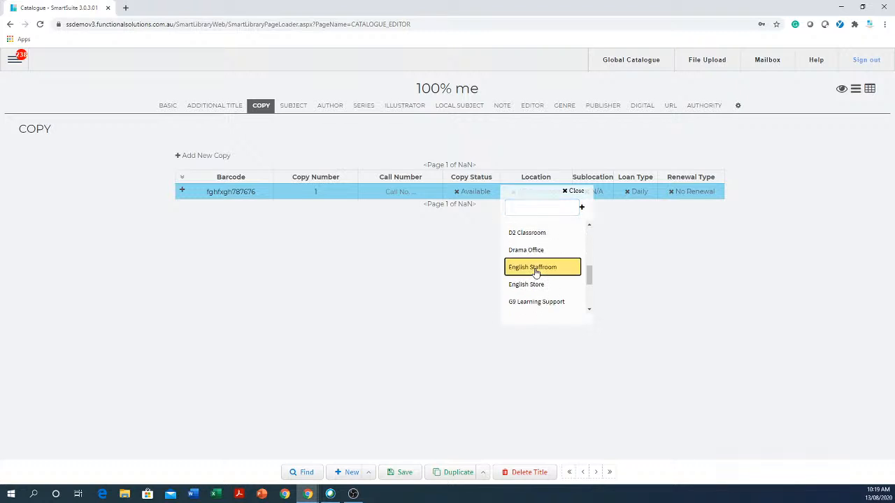
pyautogui.click(535, 270)
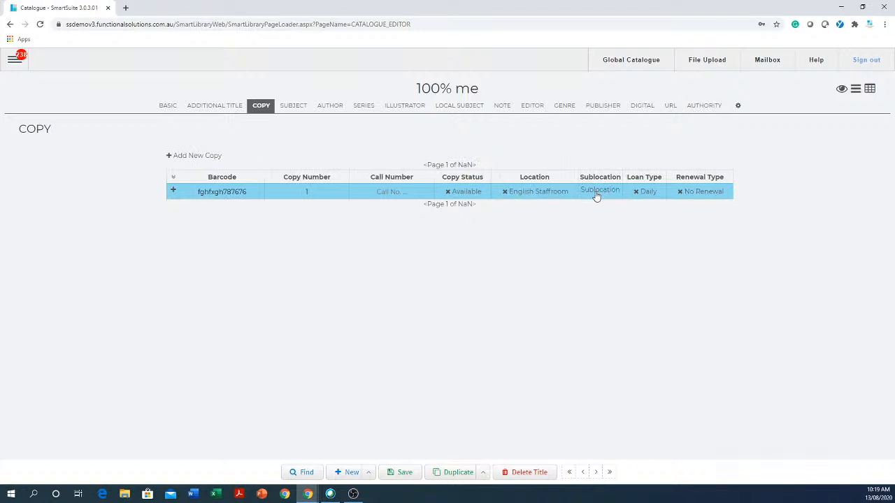
# Set the copy's loan type and renewal type to Fortnightly and try to save the title.
pyautogui.click(644, 193)
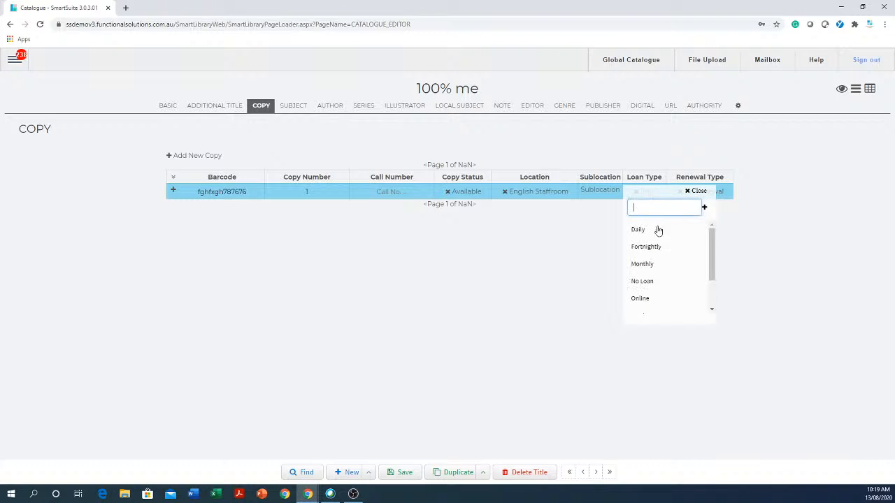
pyautogui.click(650, 249)
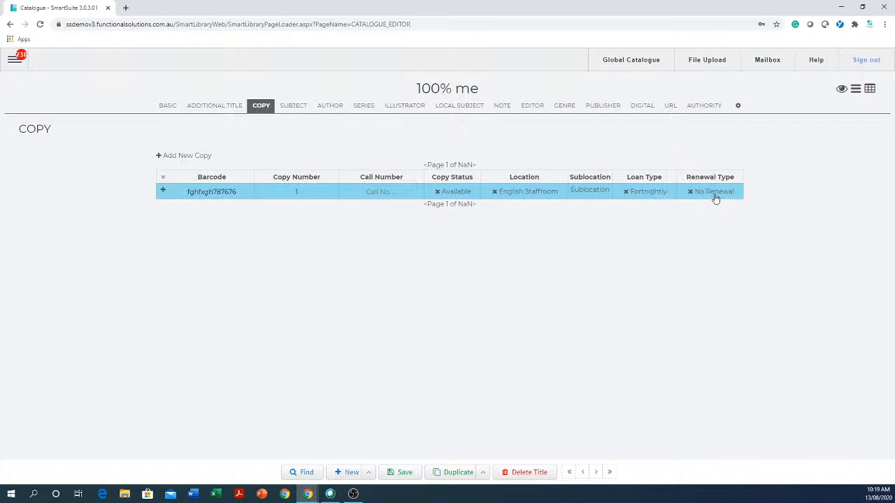
pyautogui.click(715, 198)
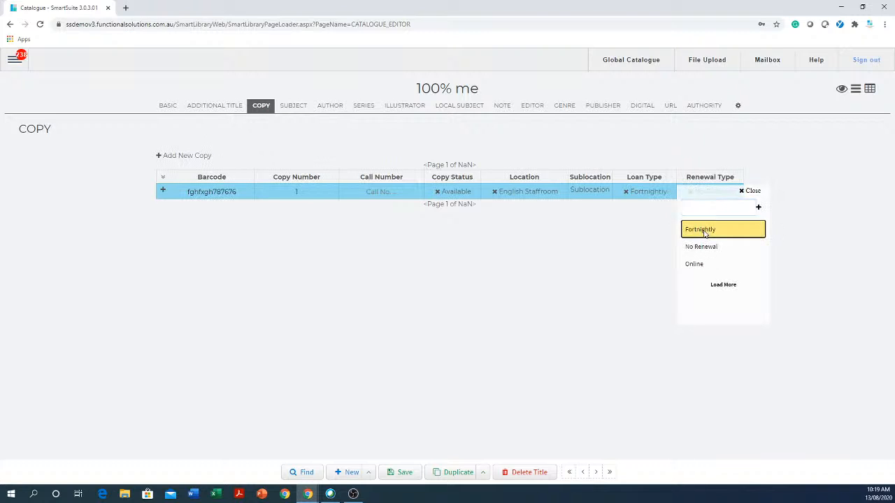
pyautogui.click(701, 230)
pyautogui.click(404, 475)
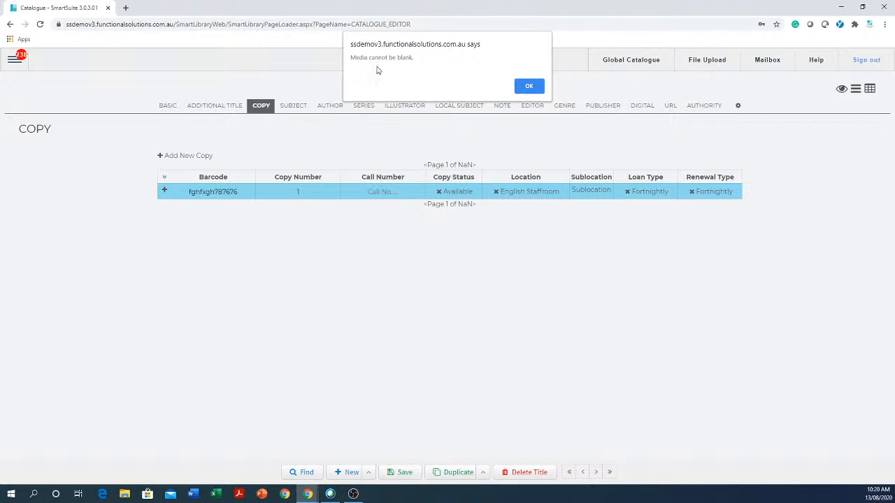
pyautogui.click(529, 86)
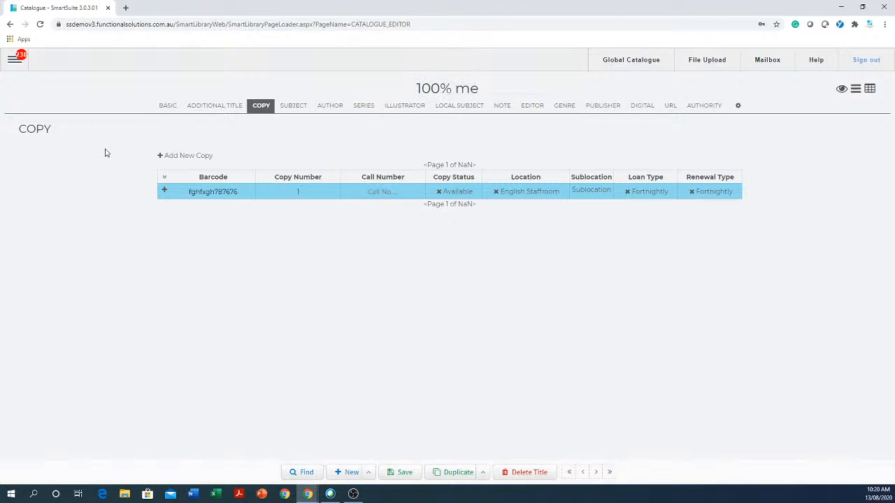
# Set the title's media to Periodical in the Basic section and try saving again.
pyautogui.click(168, 105)
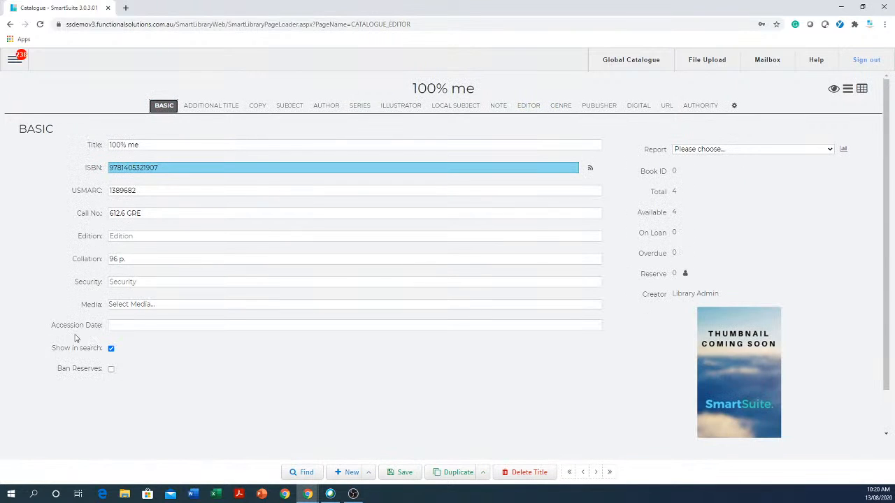
pyautogui.click(156, 306)
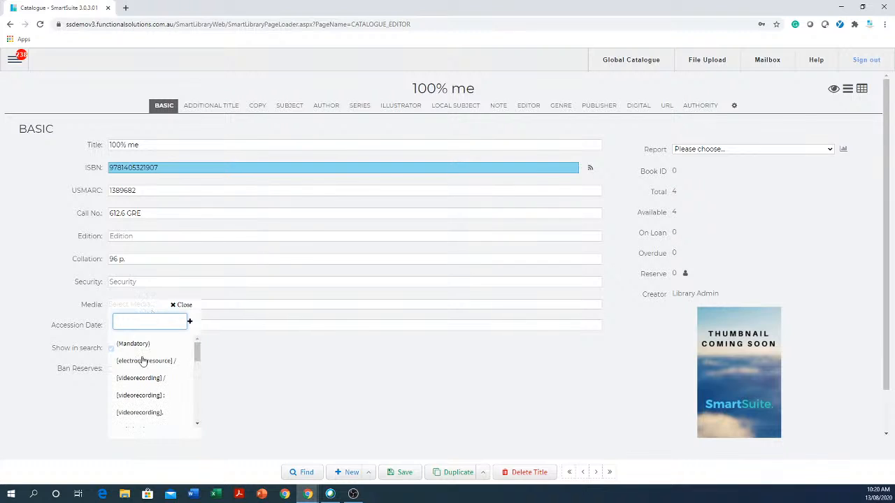
pyautogui.scroll(-2, 160, 366)
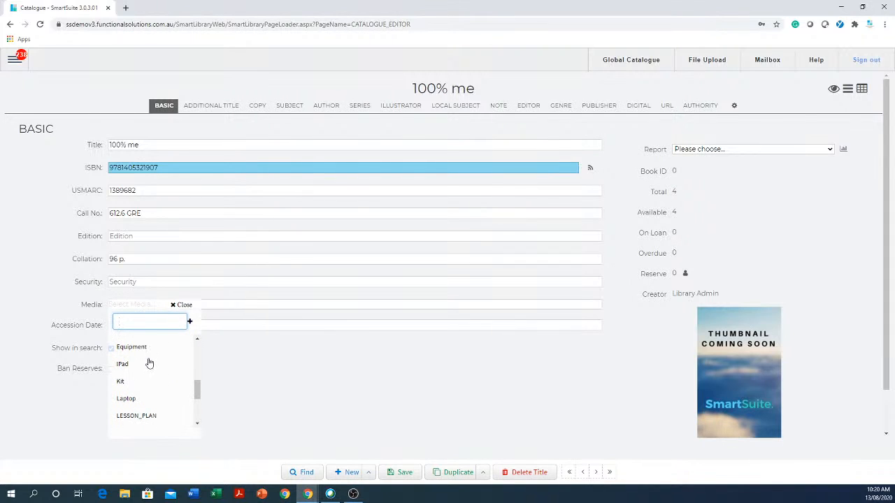
pyautogui.scroll(-2, 147, 374)
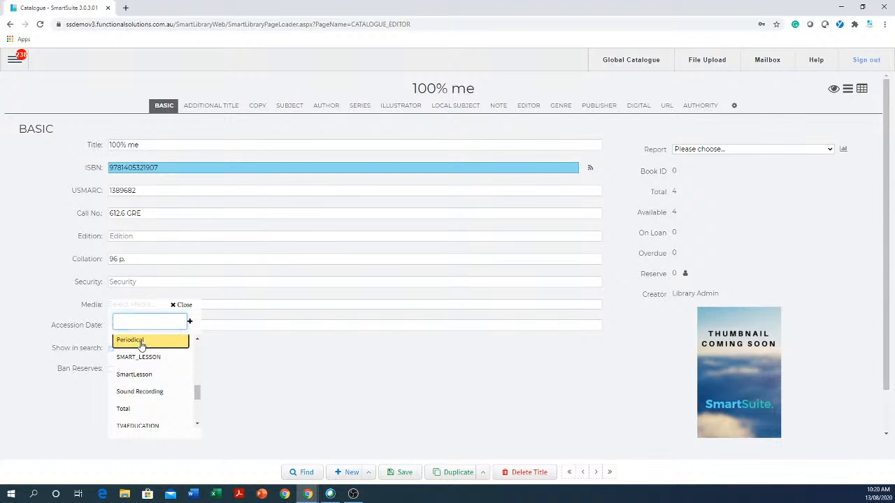
pyautogui.click(141, 344)
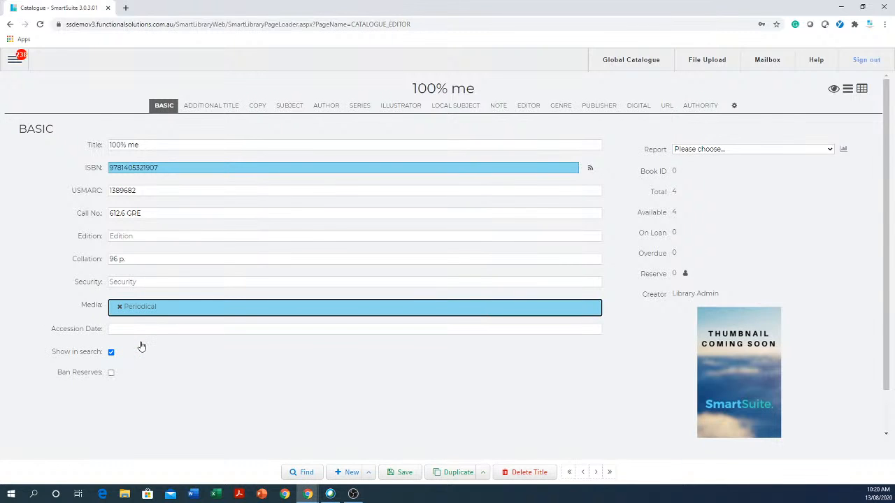
pyautogui.click(403, 474)
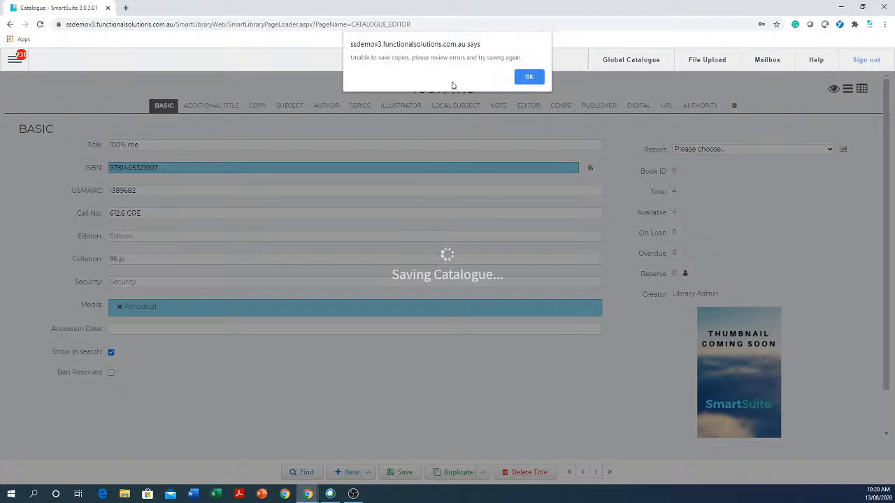
pyautogui.click(528, 77)
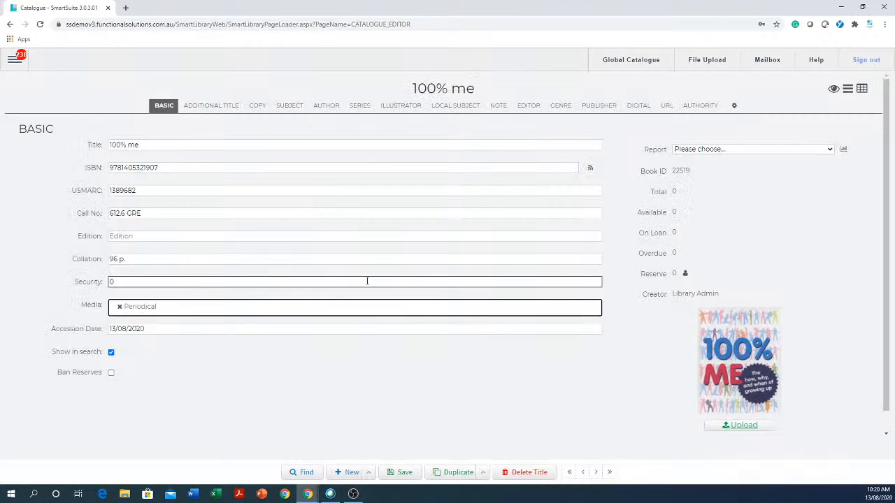
# Set the copy's sublocation to N/A and save the title.
pyautogui.click(256, 109)
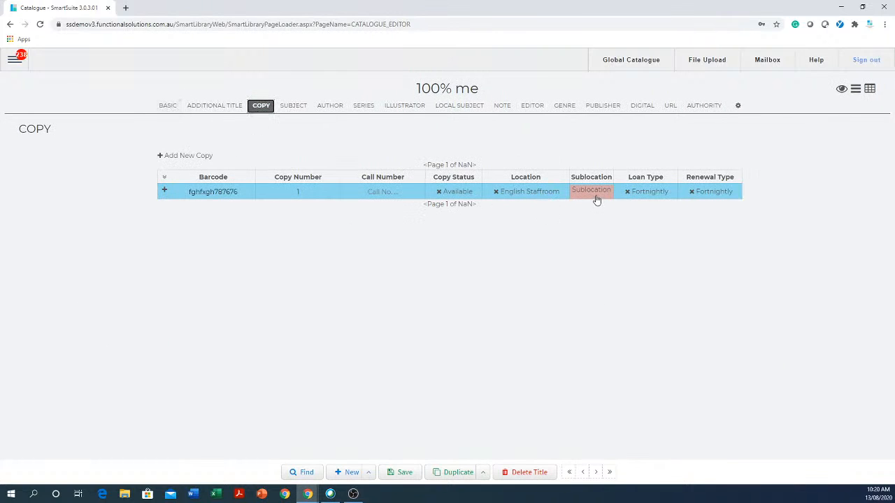
pyautogui.click(596, 200)
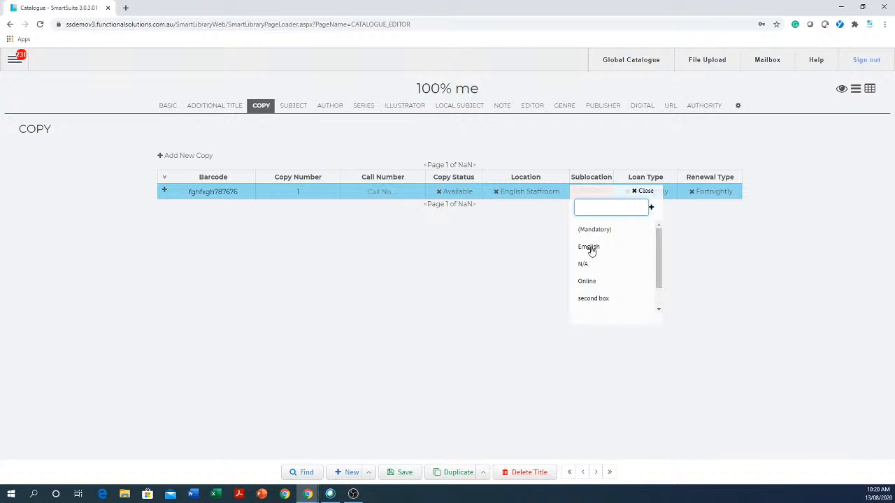
pyautogui.click(586, 264)
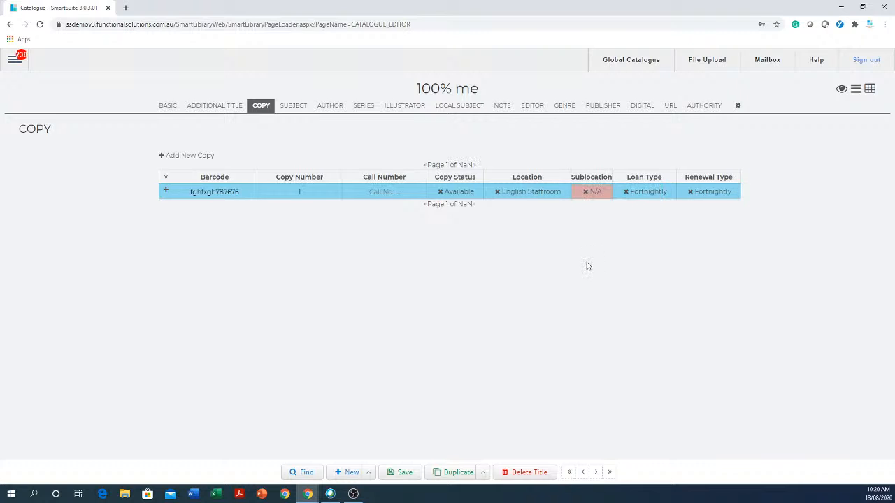
pyautogui.click(404, 472)
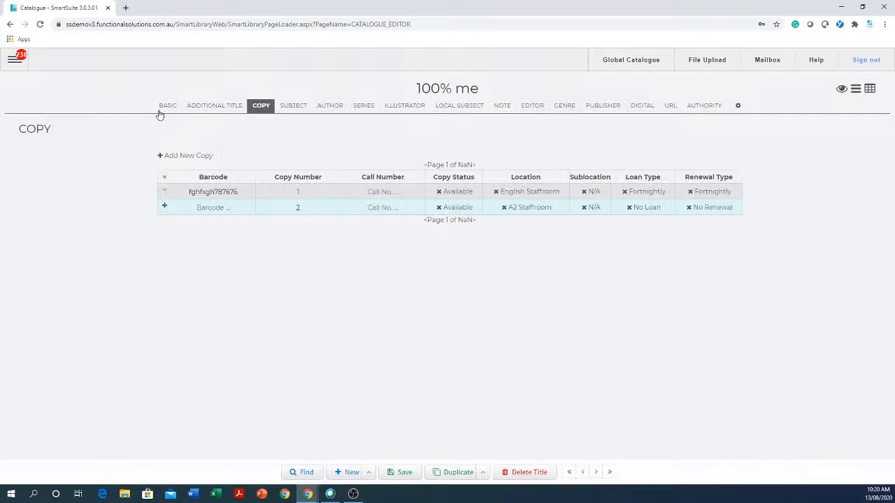
pyautogui.click(166, 107)
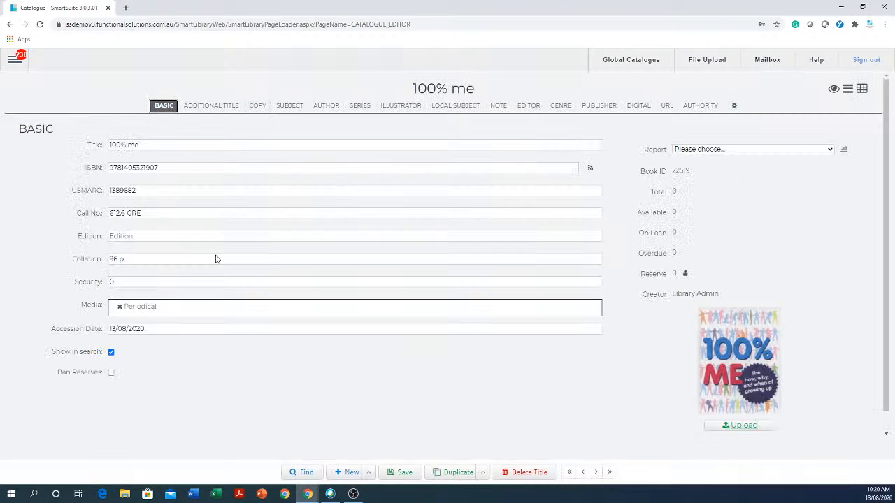
pyautogui.click(403, 475)
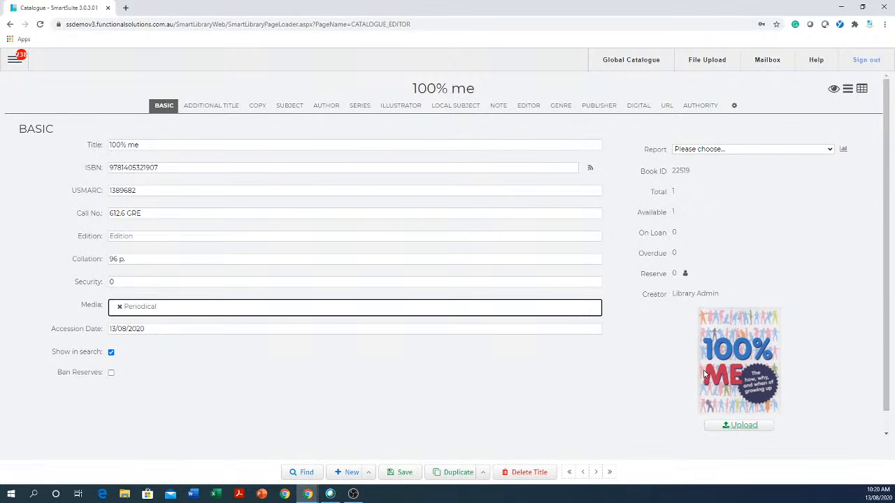
# Open the Global Catalogue import page.
pyautogui.click(350, 472)
pyautogui.click(155, 168)
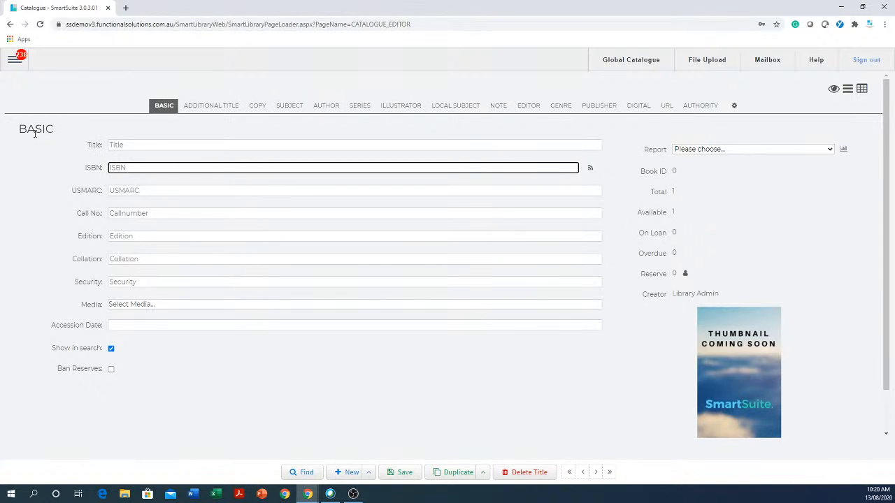
pyautogui.click(12, 62)
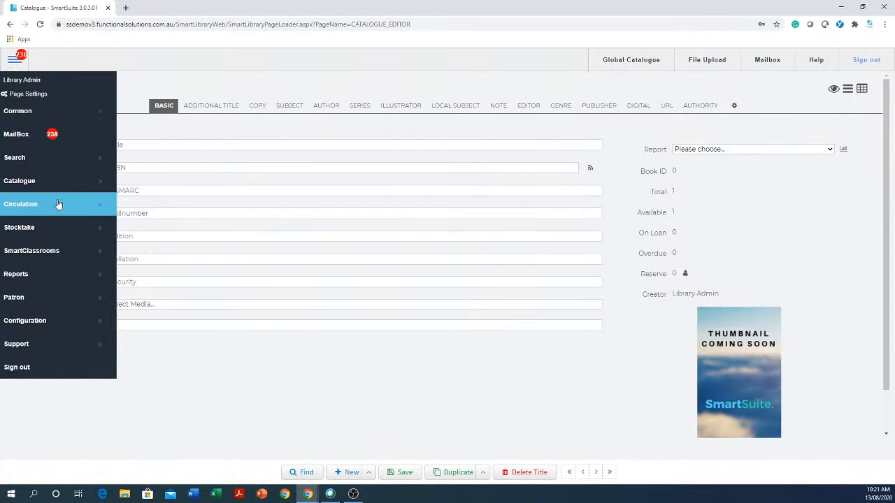
pyautogui.click(43, 187)
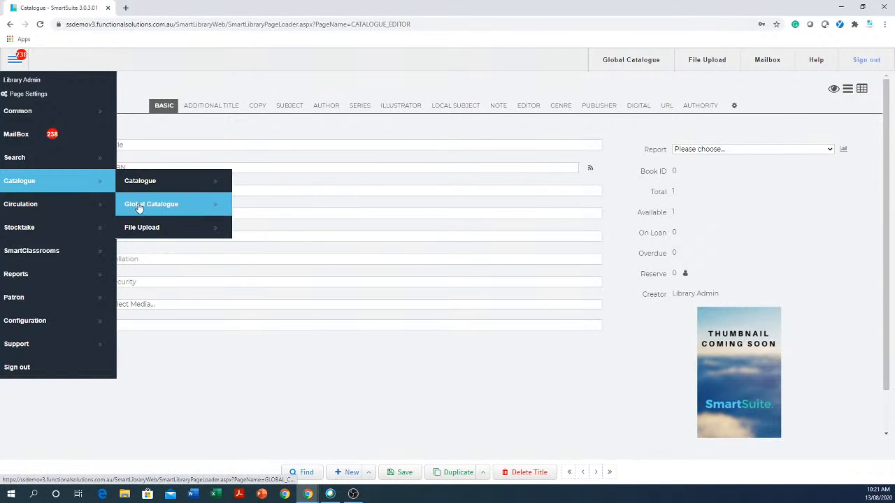
pyautogui.click(177, 210)
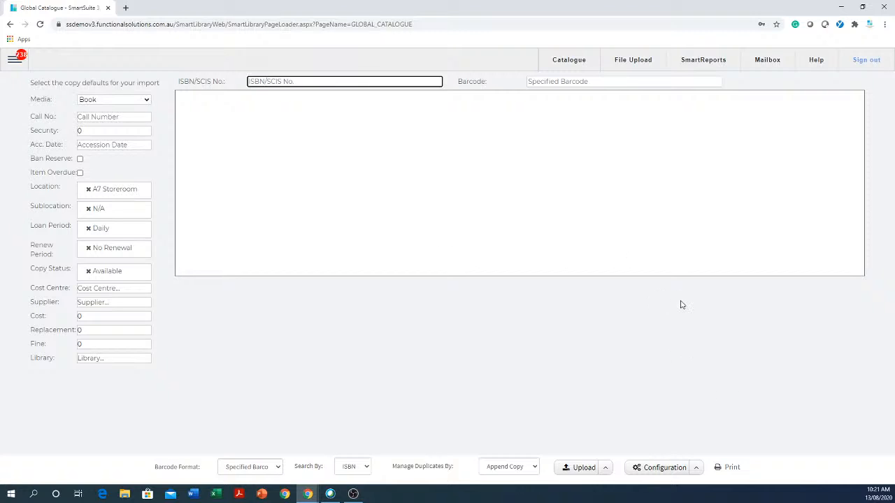
# Review the Z3950 database server connection settings.
pyautogui.click(697, 469)
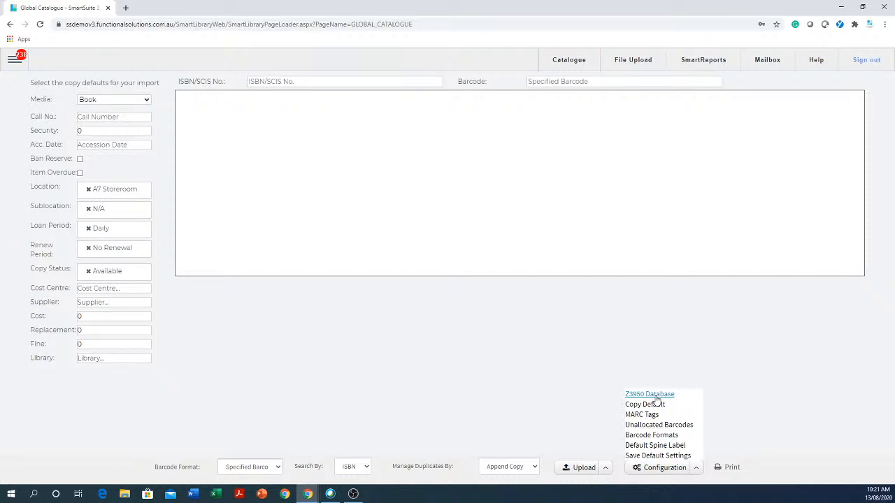
pyautogui.click(657, 397)
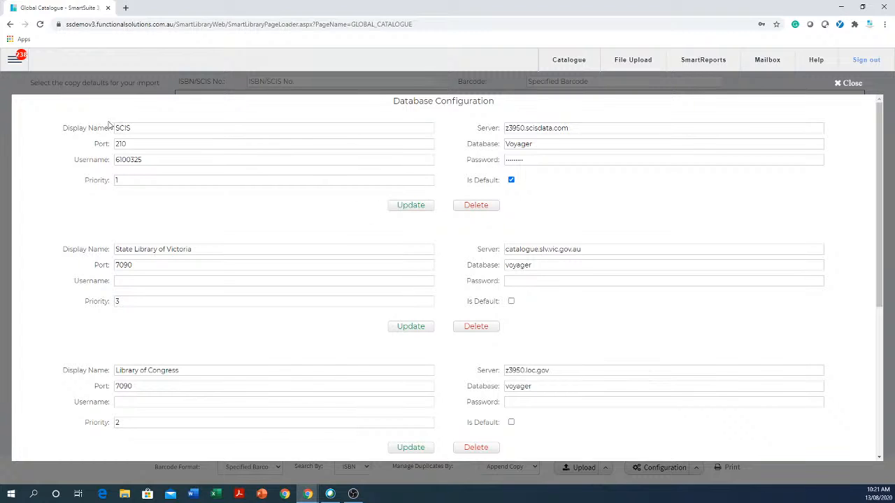
pyautogui.click(130, 128)
pyautogui.click(165, 180)
pyautogui.moveTo(176, 160); pyautogui.dragTo(89, 156)
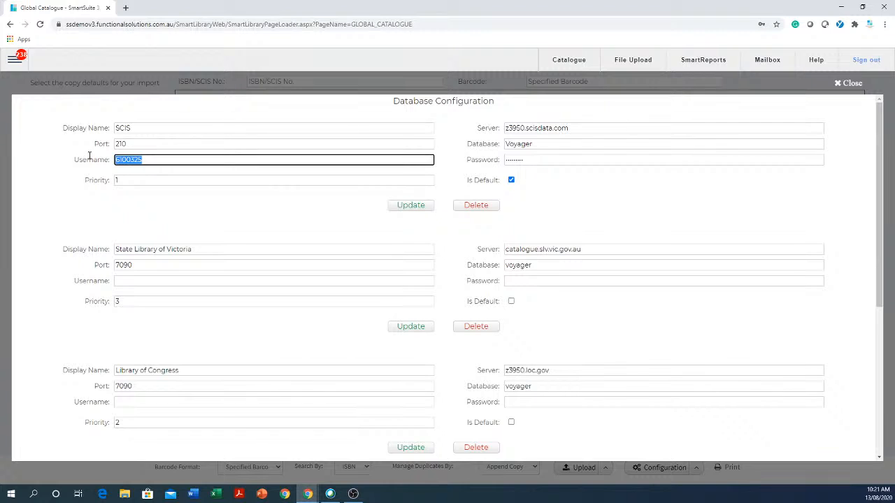
pyautogui.moveTo(581, 161); pyautogui.dragTo(483, 155)
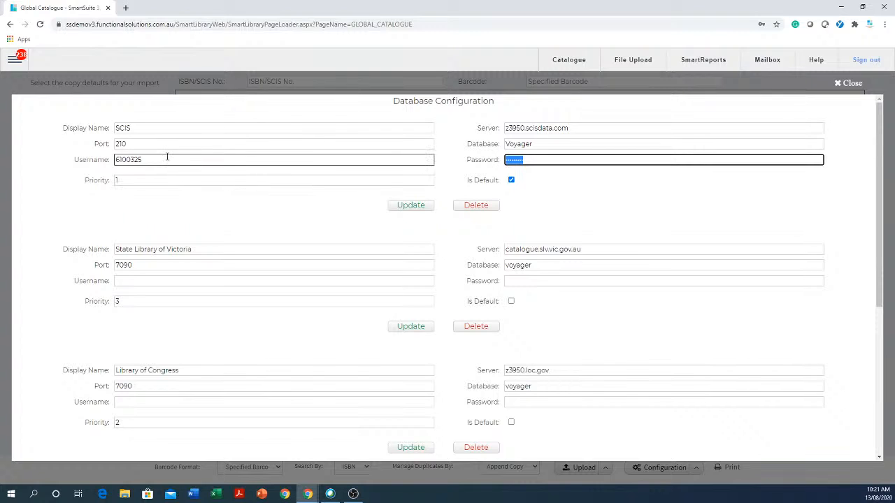
pyautogui.moveTo(168, 157); pyautogui.dragTo(84, 151)
pyautogui.moveTo(545, 157); pyautogui.dragTo(469, 175)
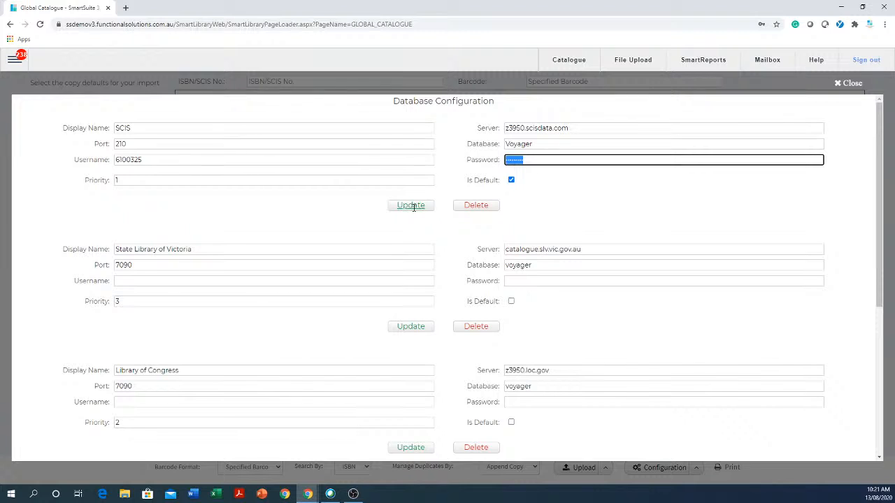
pyautogui.click(843, 84)
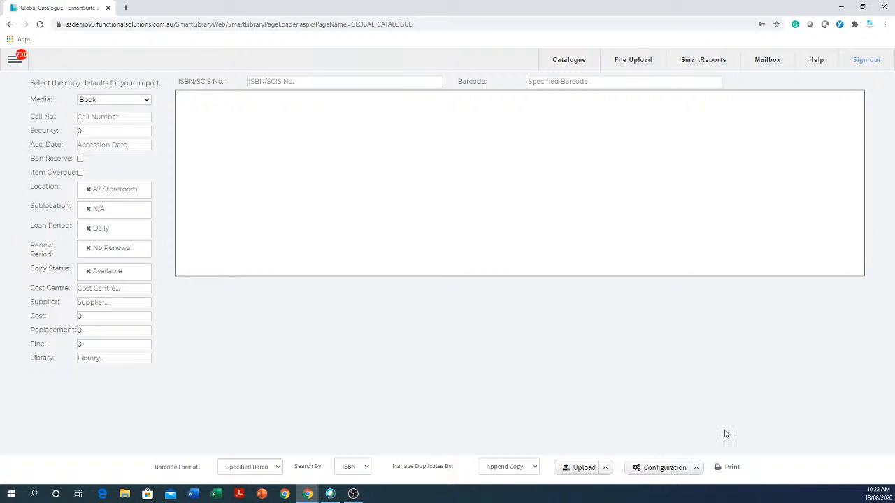
# Set the default spine label report to Raeco 12601 and save it.
pyautogui.click(695, 468)
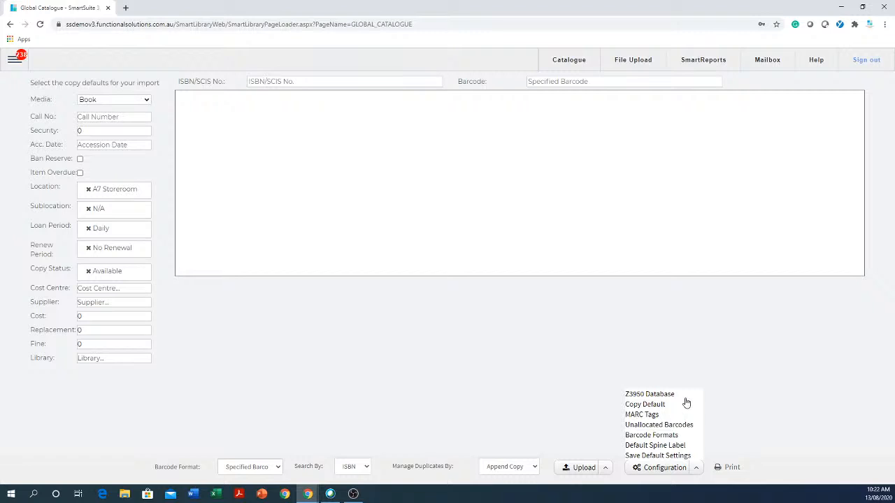
pyautogui.click(430, 334)
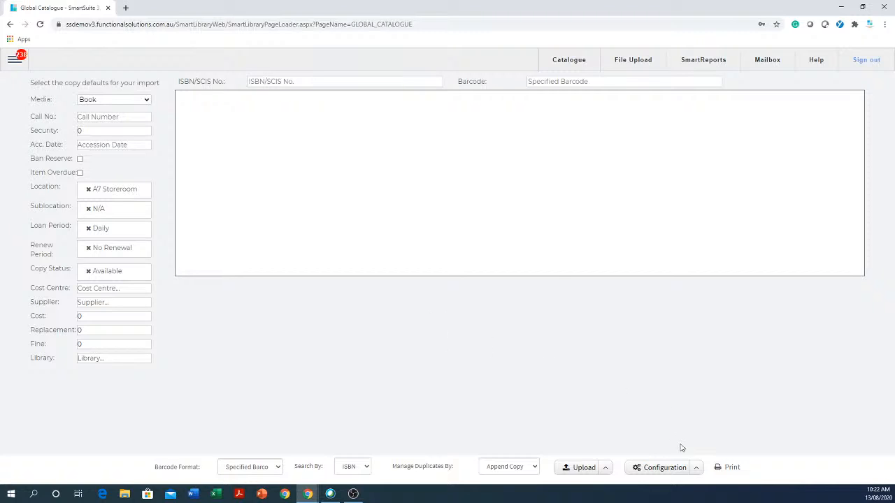
pyautogui.click(697, 469)
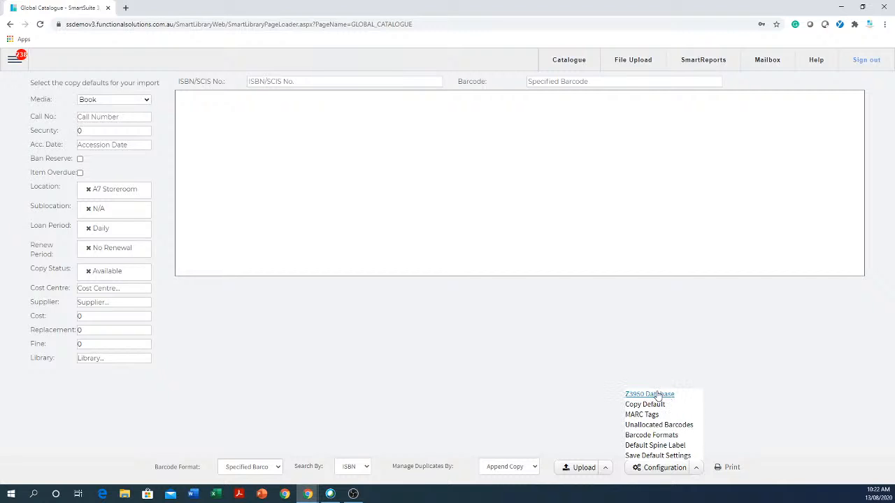
pyautogui.click(655, 447)
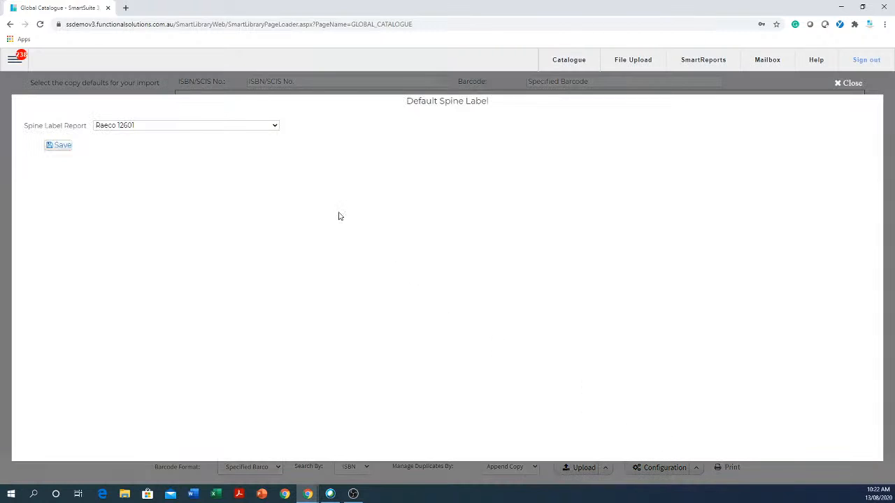
pyautogui.click(277, 127)
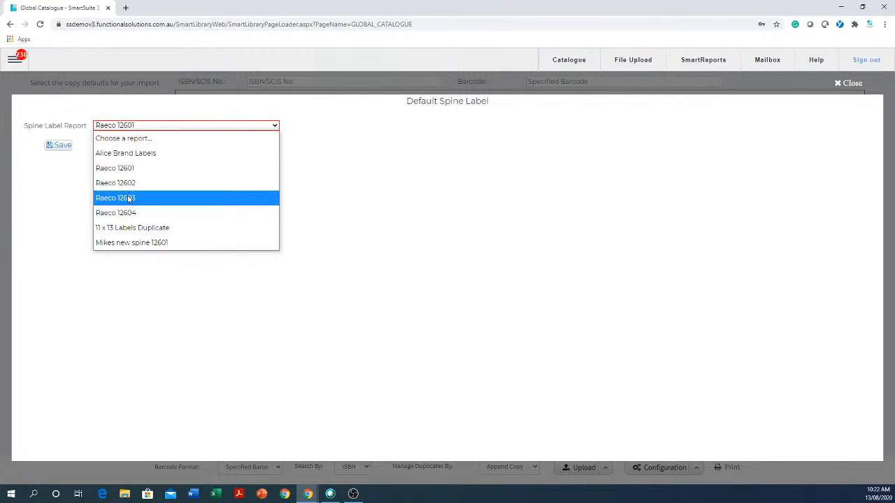
pyautogui.click(144, 172)
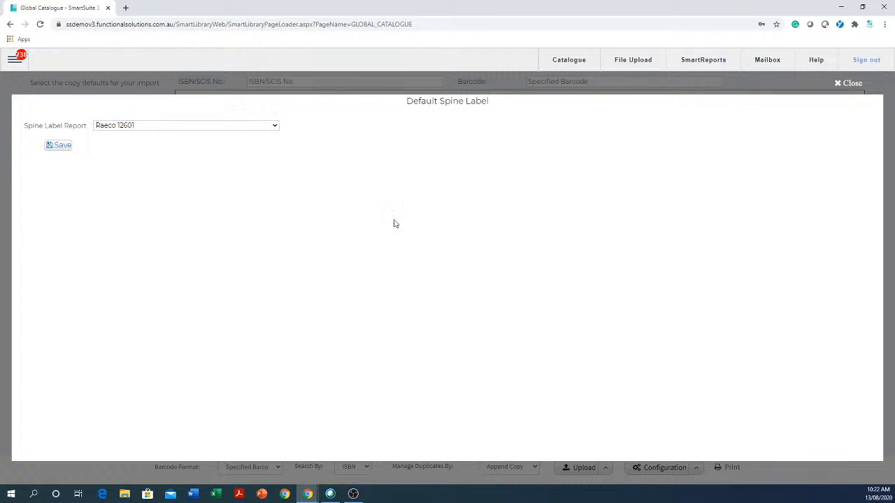
pyautogui.click(63, 148)
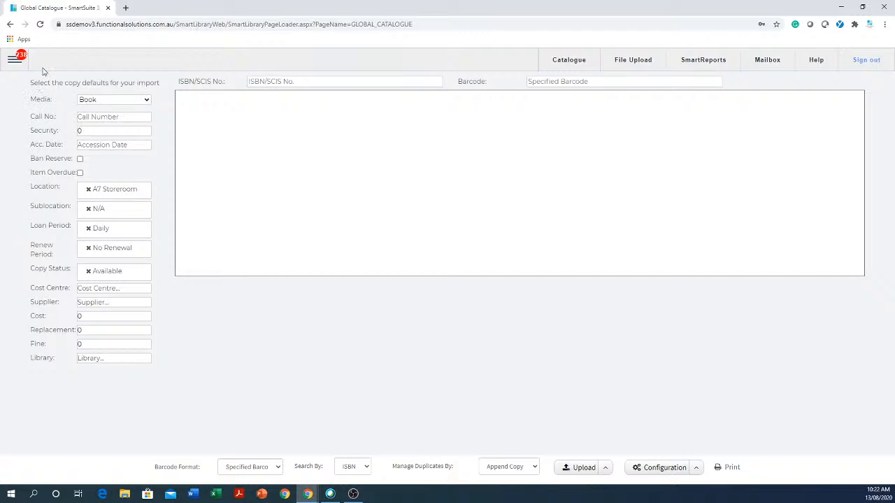
pyautogui.click(13, 62)
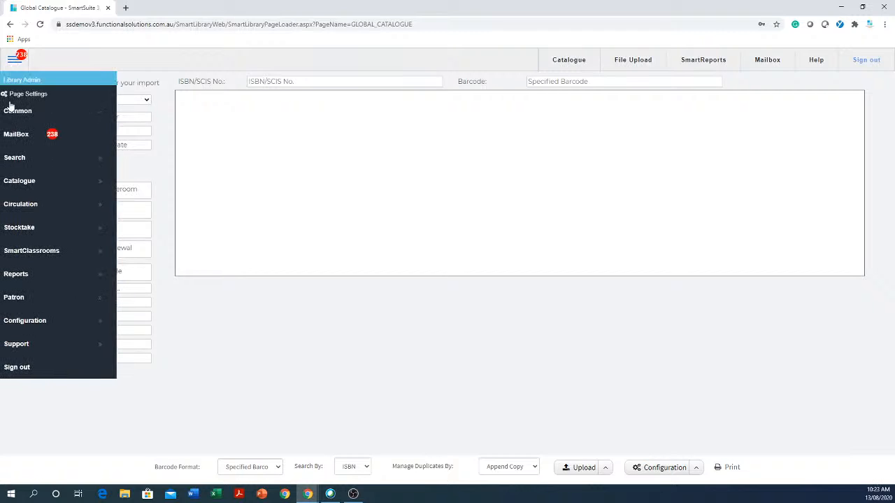
pyautogui.click(40, 183)
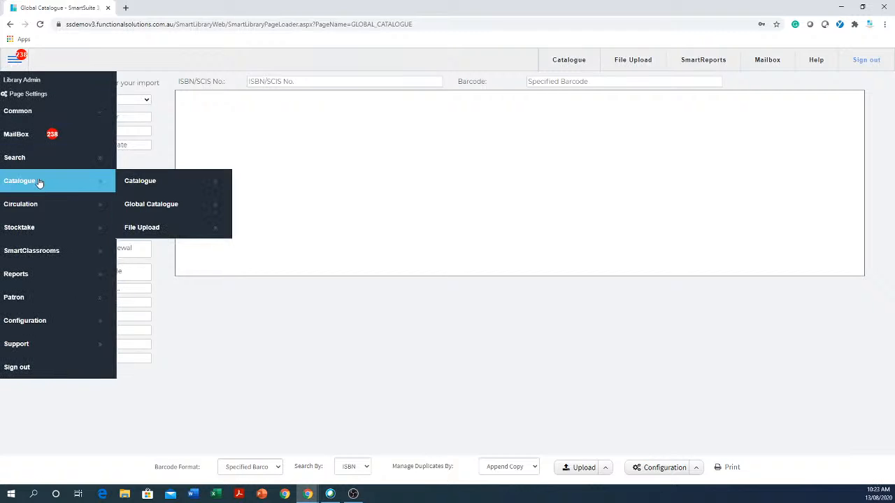
pyautogui.click(174, 210)
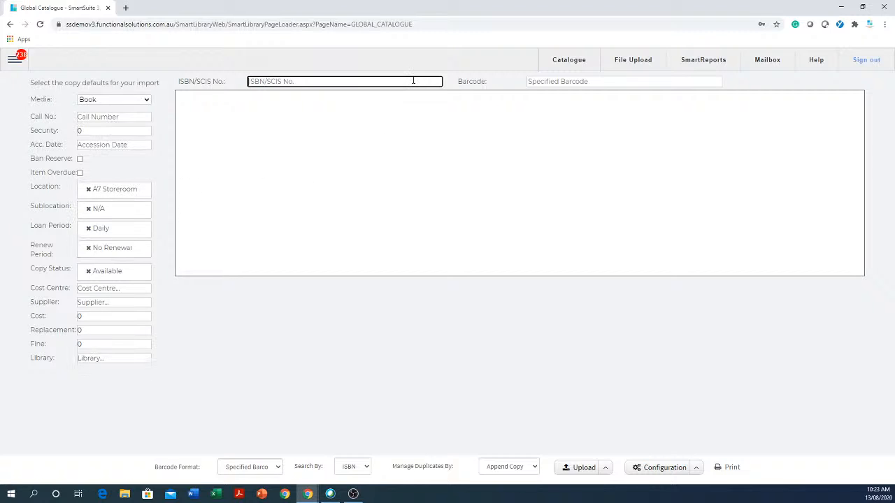
pyautogui.hotkey('ctrl', 'v')
pyautogui.press('BackSpace')
pyautogui.press('BackSpace')
pyautogui.moveTo(329, 82); pyautogui.dragTo(233, 69)
pyautogui.click(636, 81)
pyautogui.write('asasaqwqw')
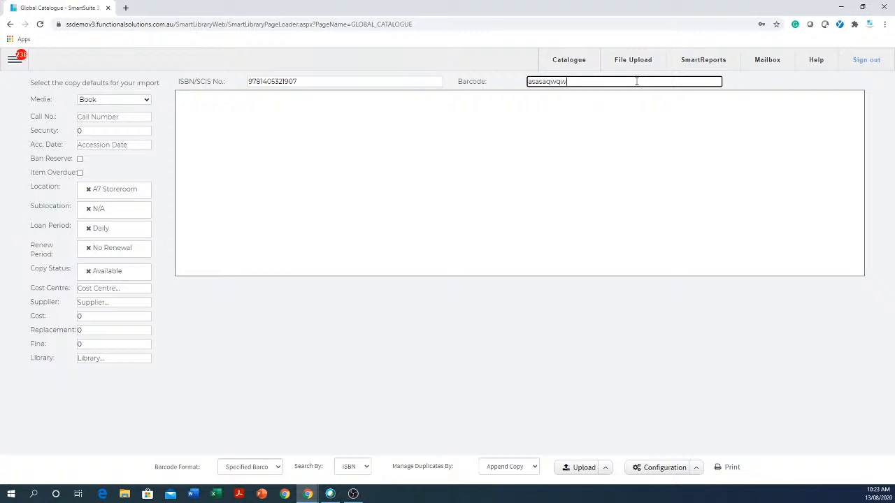
pyautogui.press('Return')
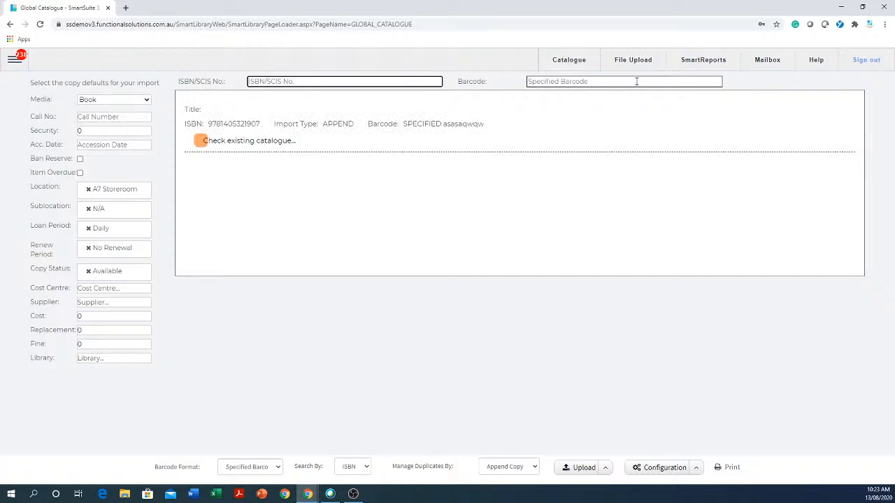
# Import two more copies of the same ISBN with barcodes yuyuioiotyyt and tyut6787.
pyautogui.click(636, 81)
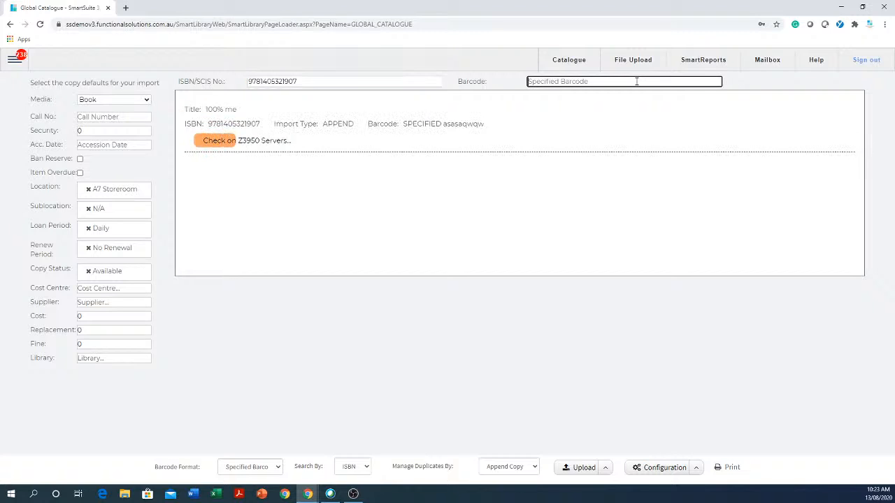
pyautogui.write('yuyuioiotyyt')
pyautogui.press('Return')
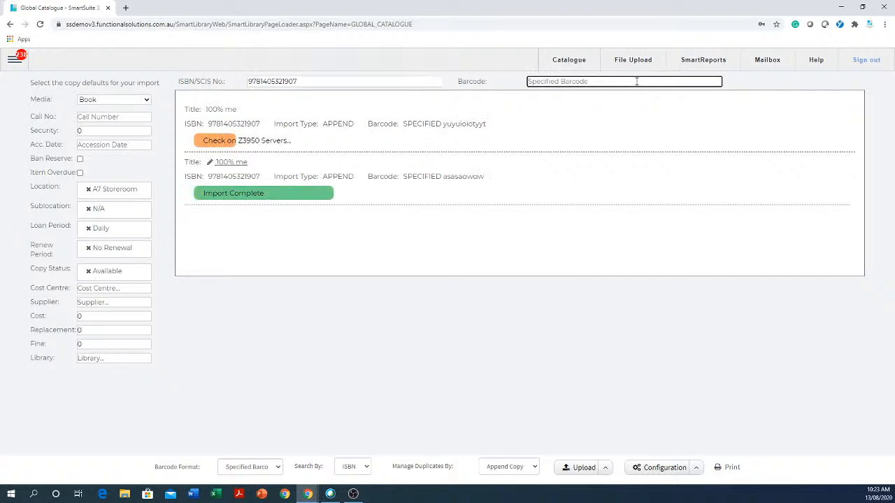
pyautogui.write('tyut6787')
pyautogui.press('Return')
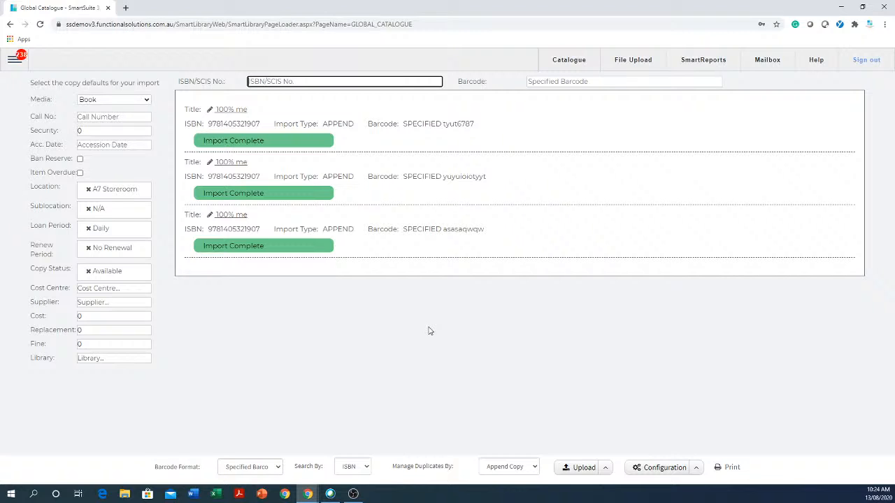
# Open the spine label report for the imported copies and generate it with 5 blank labels.
pyautogui.click(732, 469)
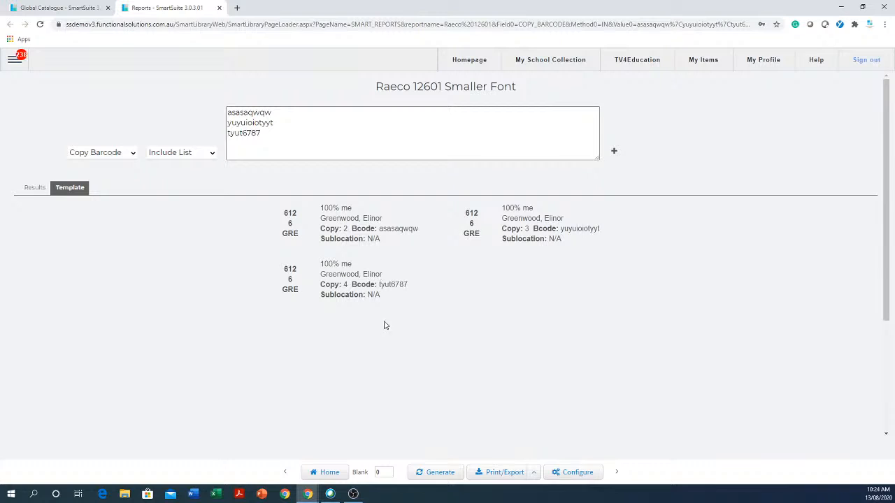
pyautogui.click(387, 473)
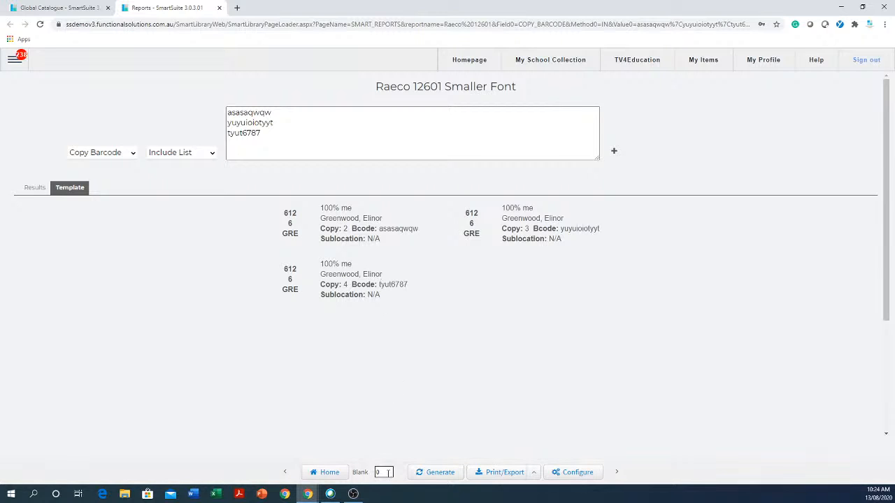
pyautogui.moveTo(387, 472); pyautogui.dragTo(365, 472)
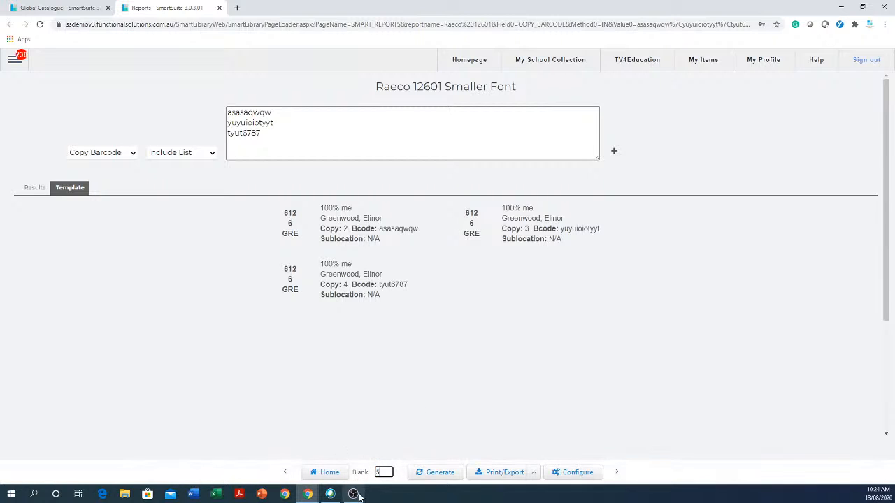
pyautogui.click(445, 477)
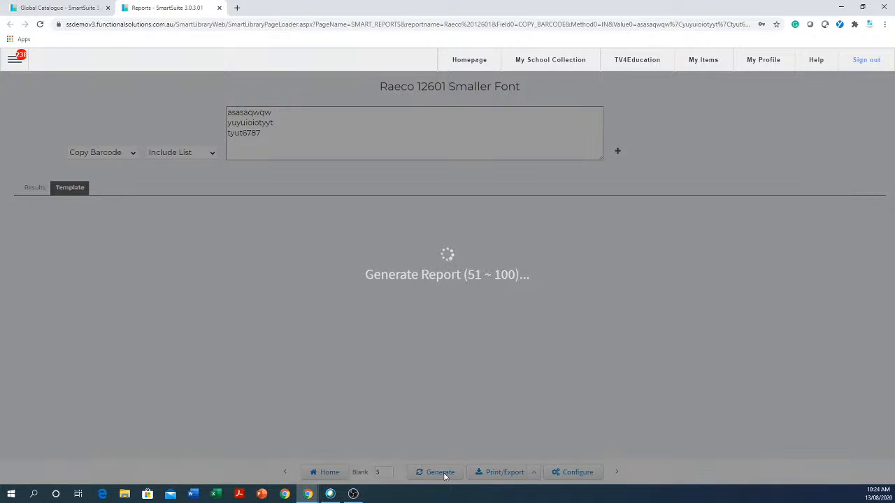
pyautogui.scroll(-2, 368, 242)
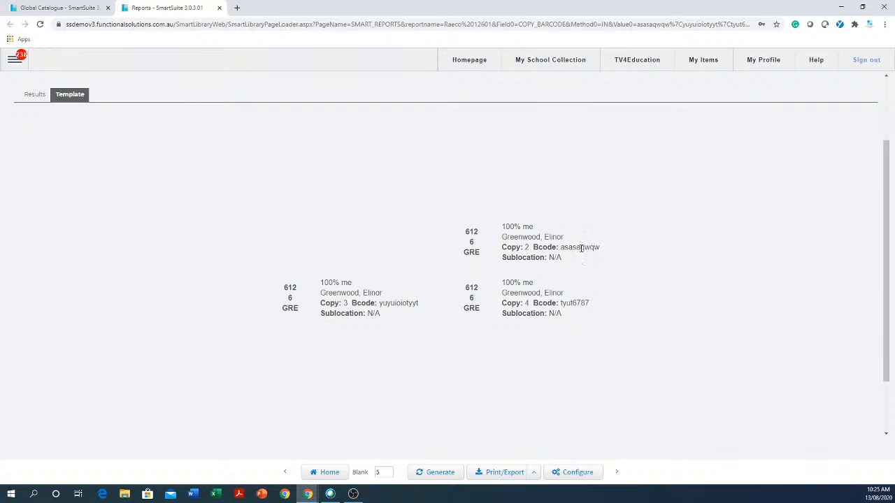
pyautogui.moveTo(559, 248); pyautogui.dragTo(631, 250)
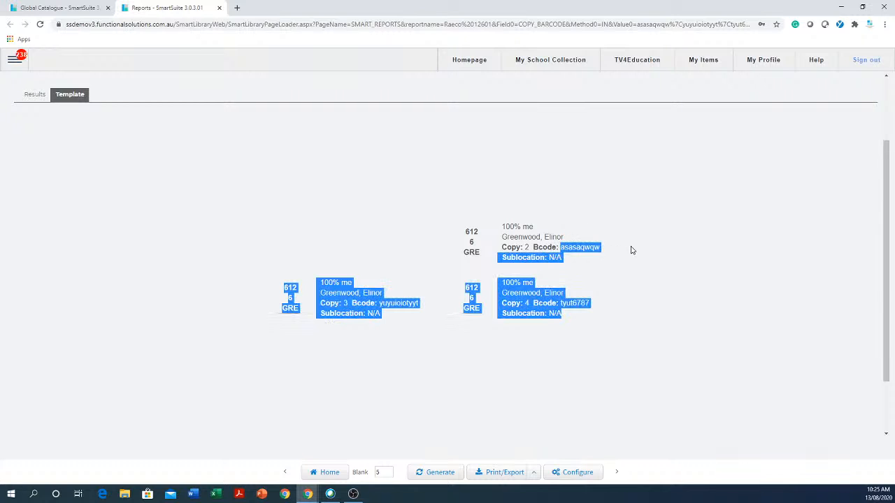
pyautogui.click(636, 367)
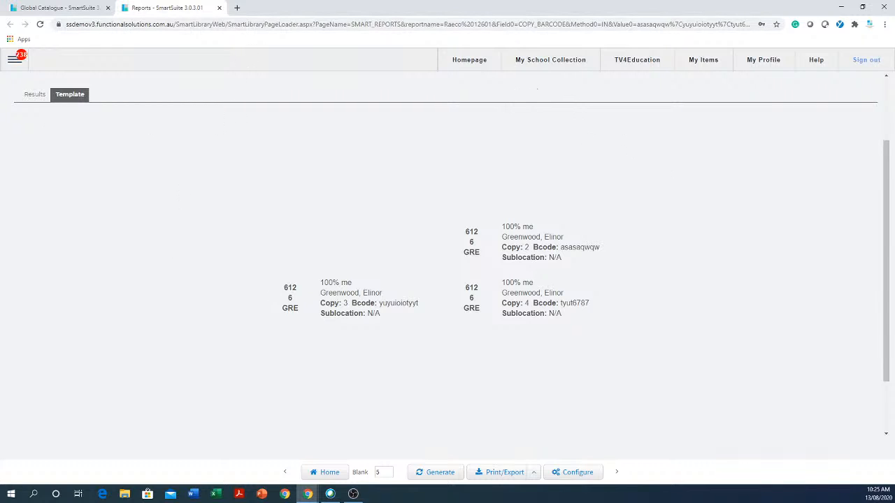
# Open the Circulation page.
pyautogui.click(17, 61)
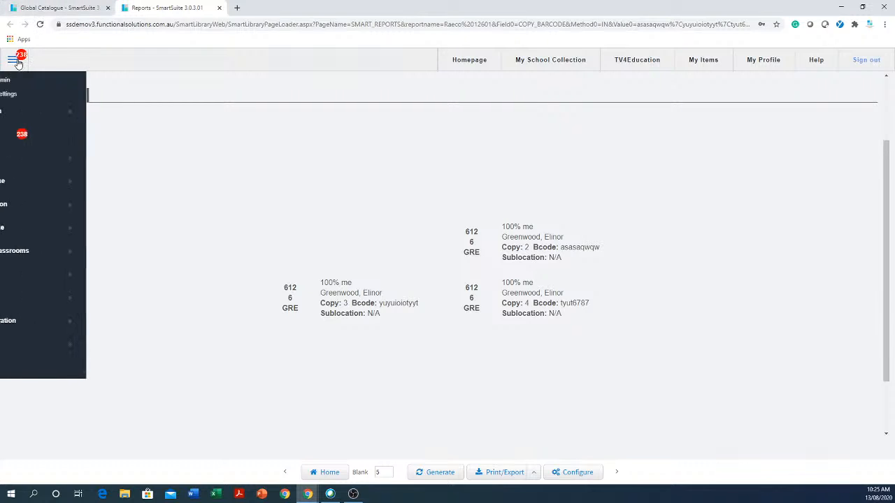
pyautogui.moveTo(26, 208)
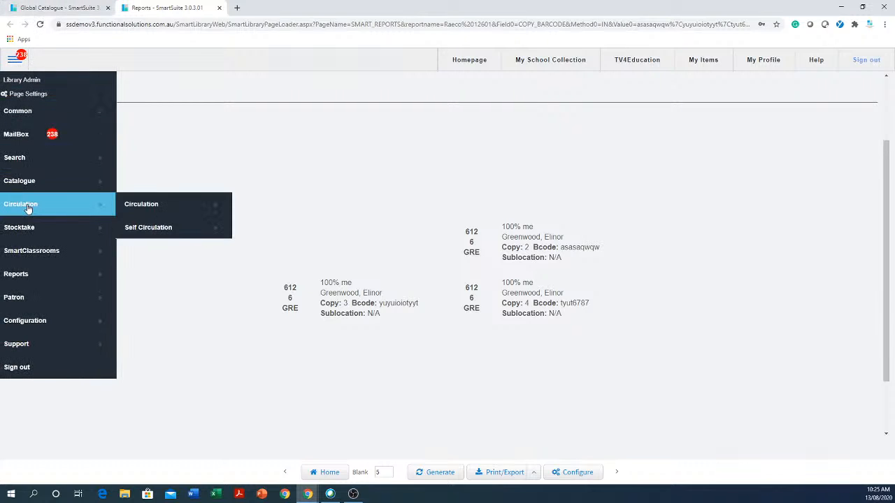
pyautogui.click(170, 207)
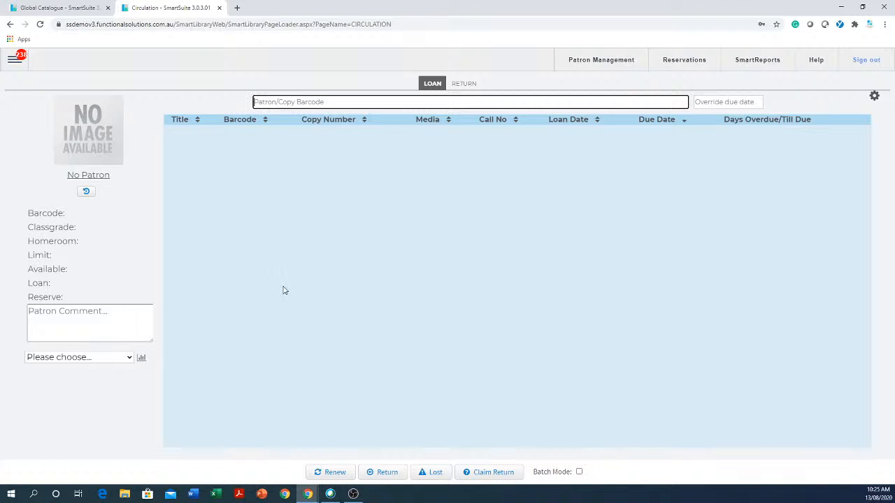
pyautogui.click(456, 86)
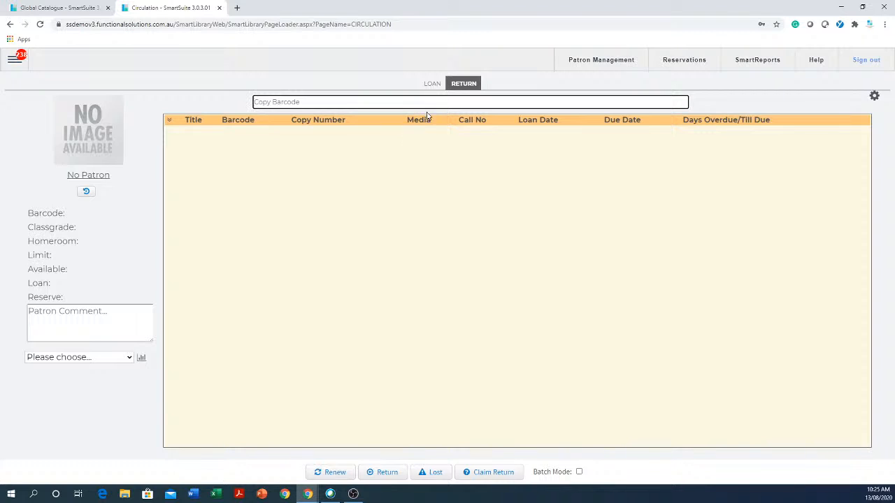
pyautogui.click(429, 85)
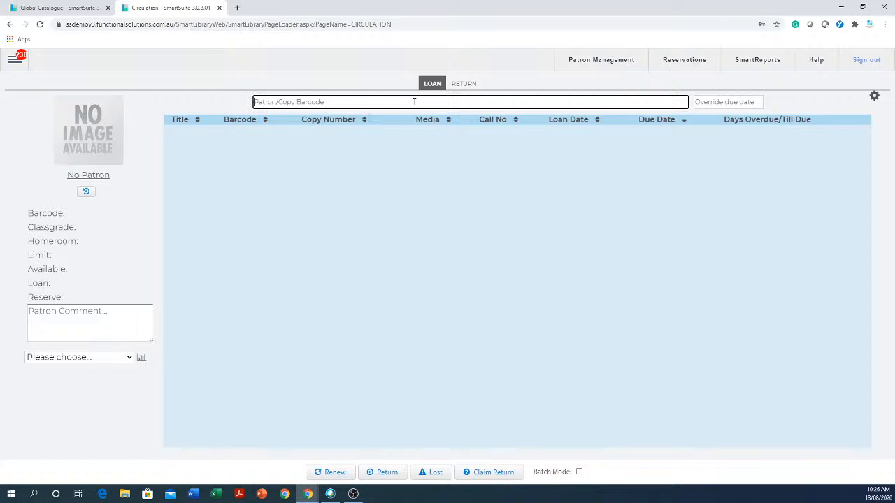
pyautogui.write('smith')
pyautogui.press('Return')
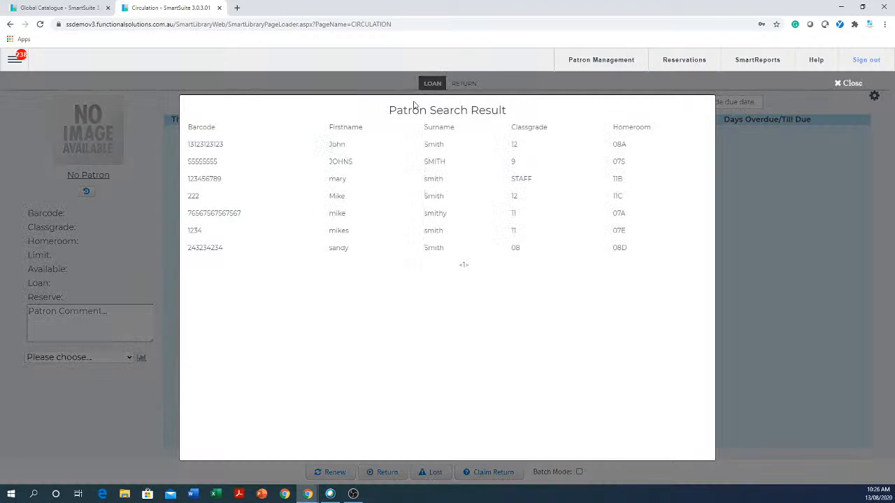
pyautogui.click(359, 201)
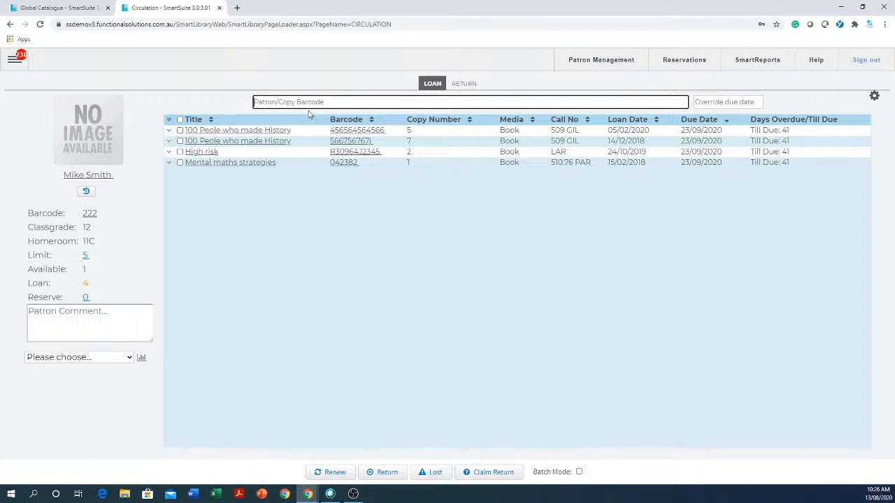
# Loan the copy with barcode 99 to the selected patron and collapse its detail row.
pyautogui.write('99')
pyautogui.press('Return')
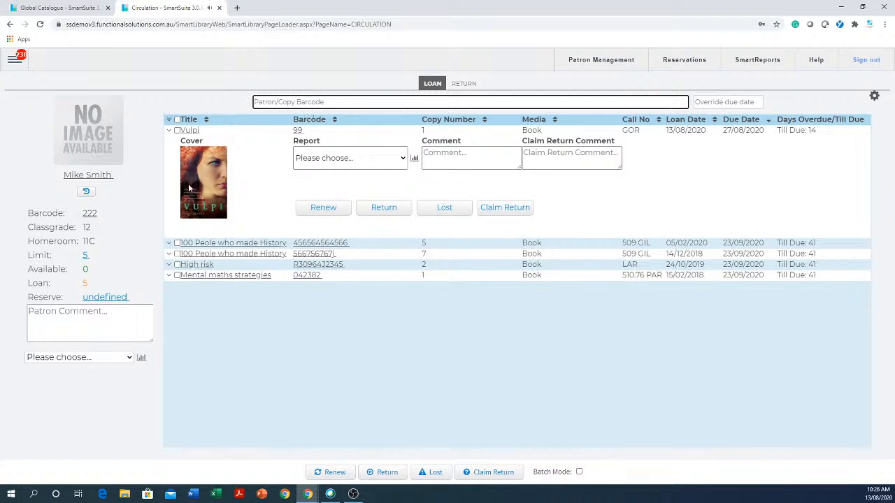
pyautogui.click(168, 131)
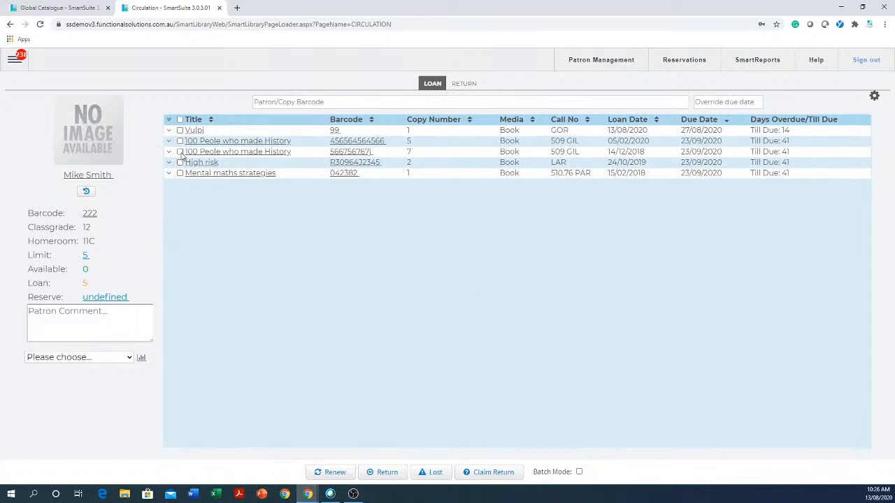
# Try to renew the 100 Peole who made History copy 7 with an override due date of 16/06/2020.
pyautogui.click(180, 152)
pyautogui.click(710, 103)
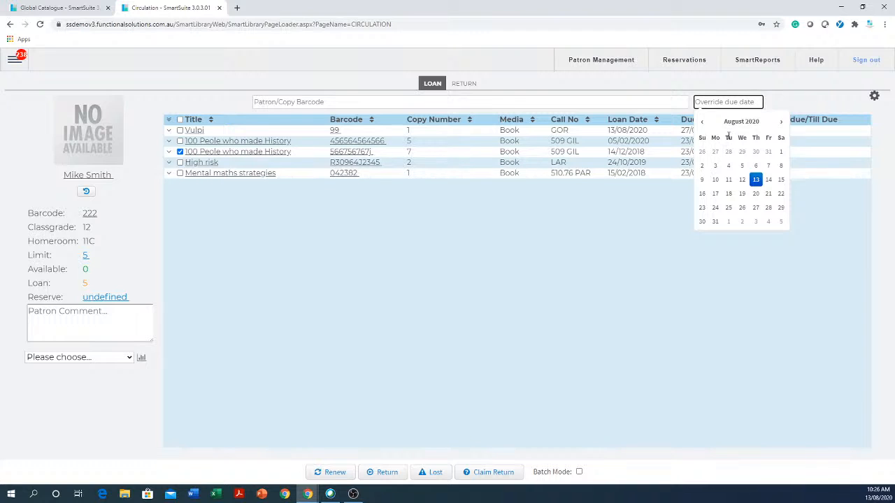
pyautogui.click(702, 122)
pyautogui.click(702, 122)
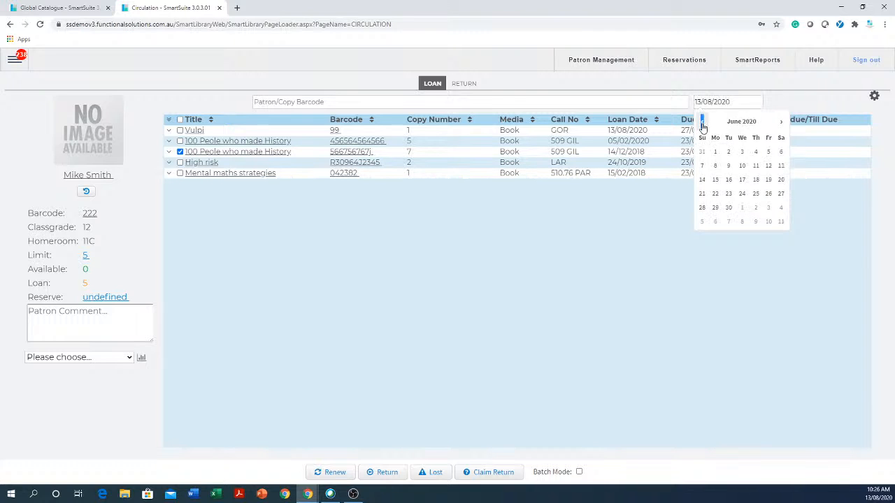
pyautogui.click(729, 180)
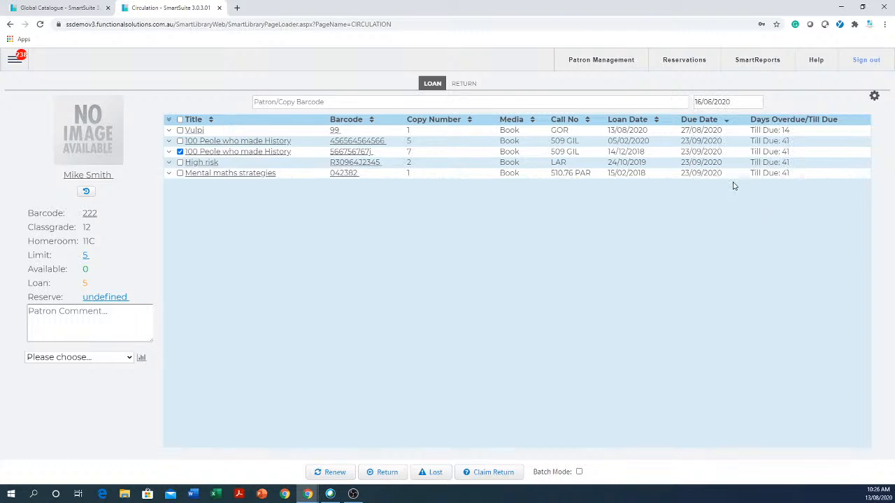
pyautogui.click(334, 472)
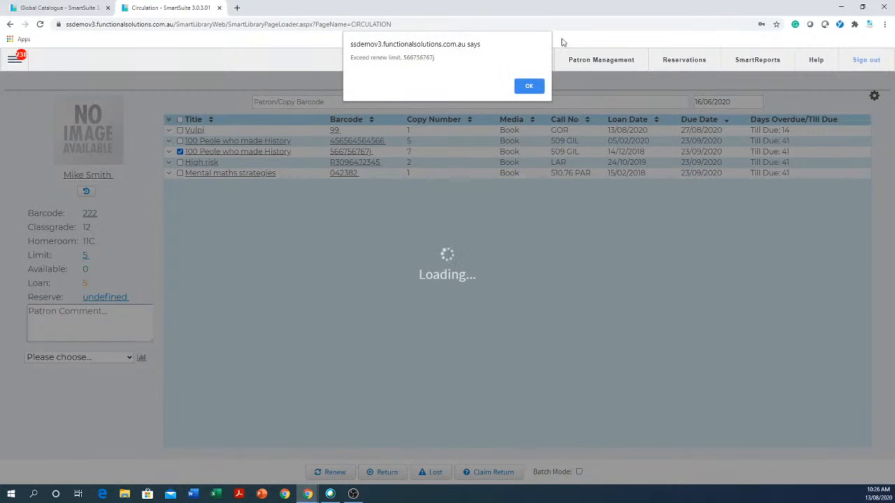
pyautogui.click(530, 86)
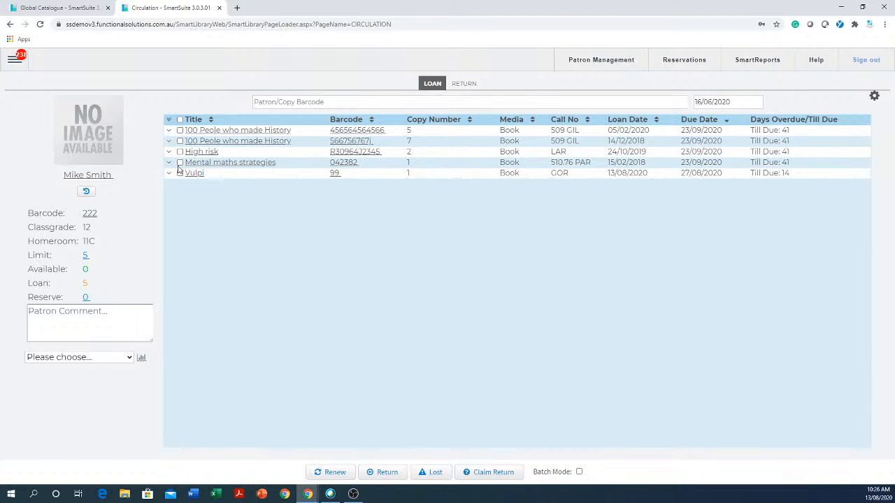
# Select all of the patron's loans and renew them with the 16/06/2020 override due date.
pyautogui.click(180, 119)
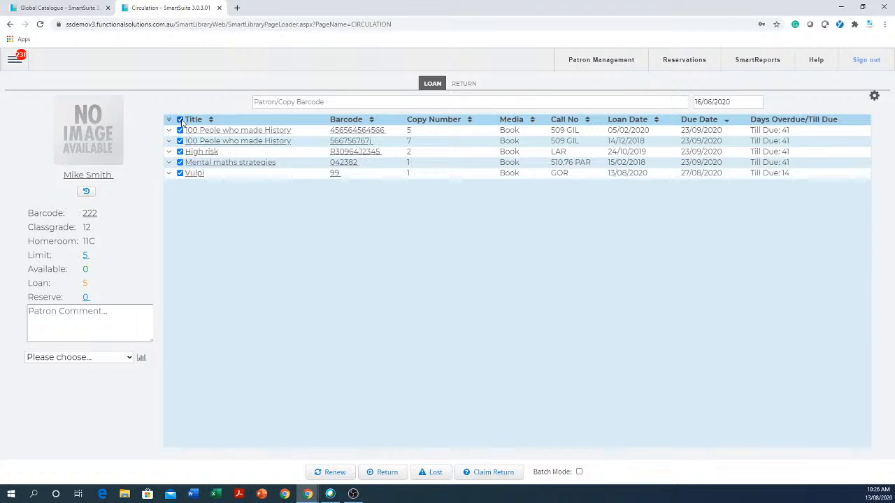
pyautogui.click(334, 473)
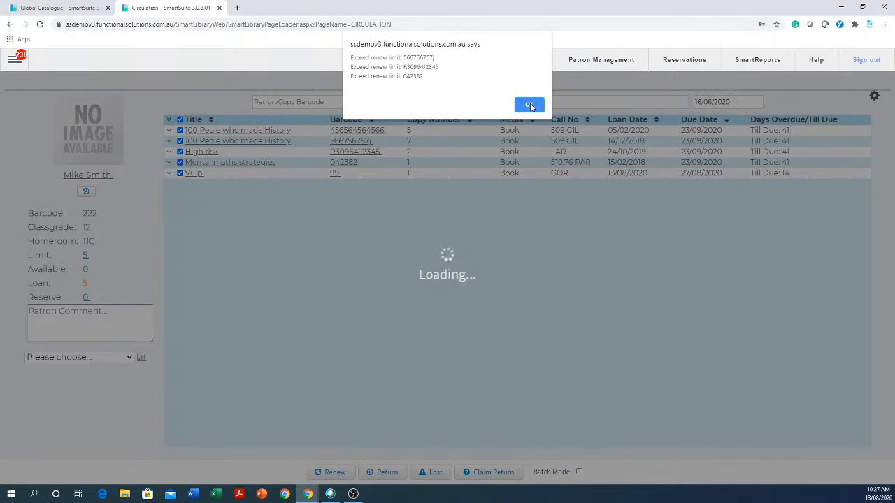
pyautogui.click(531, 107)
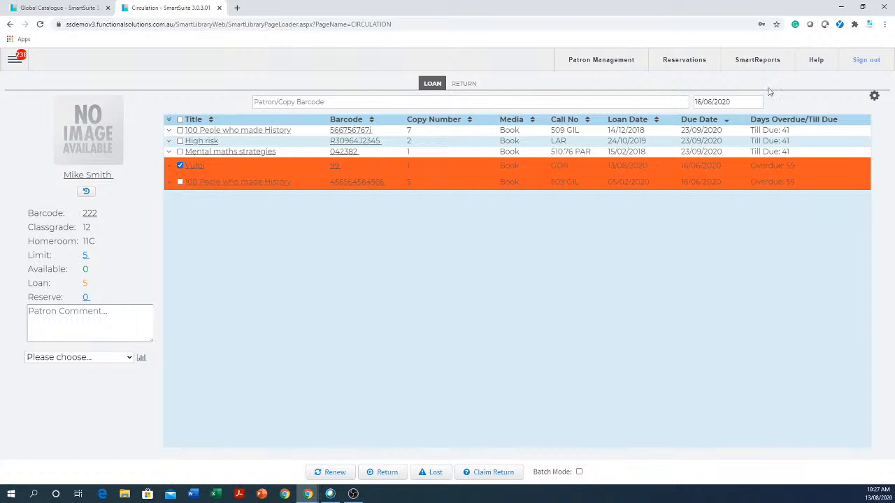
# Set the override due date to 24/12/2020 and renew the checked Vulpi loan.
pyautogui.click(742, 102)
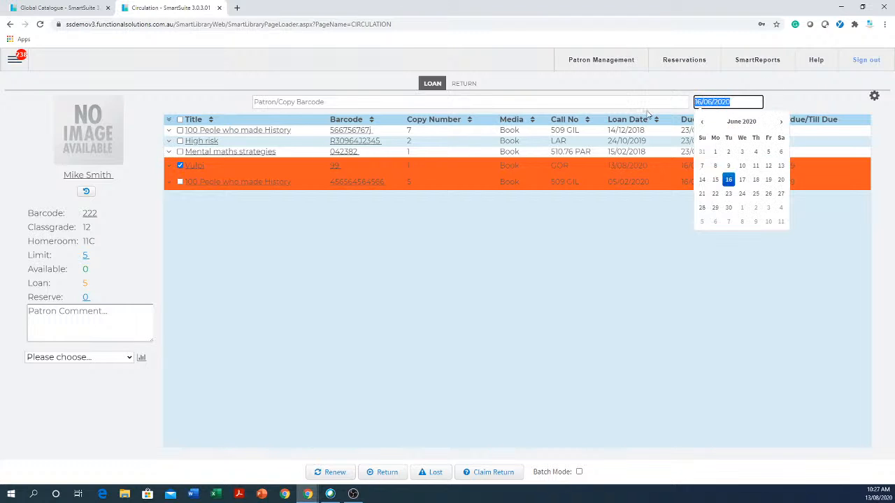
pyautogui.press('BackSpace')
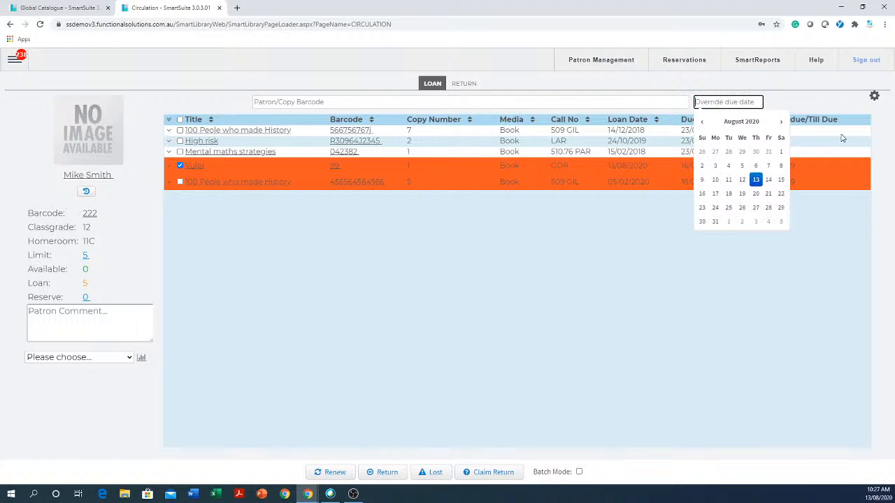
pyautogui.click(781, 122)
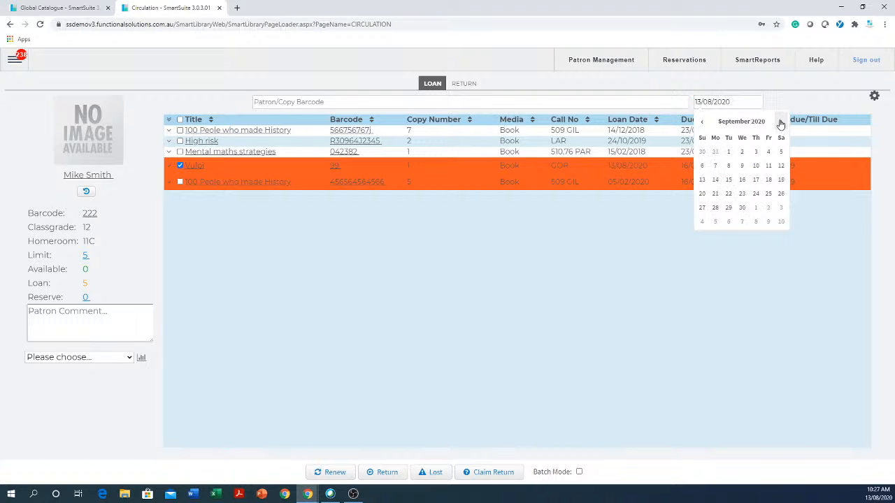
pyautogui.click(781, 122)
pyautogui.click(781, 123)
pyautogui.click(781, 122)
pyautogui.click(755, 194)
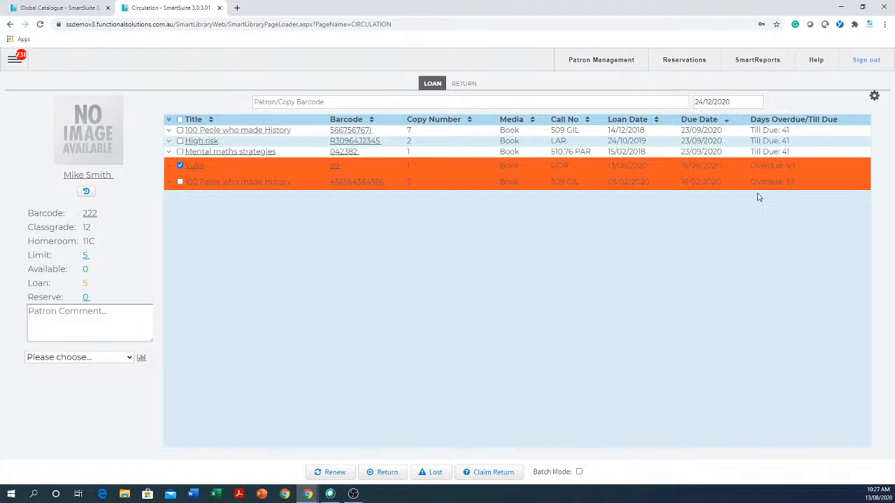
pyautogui.click(335, 474)
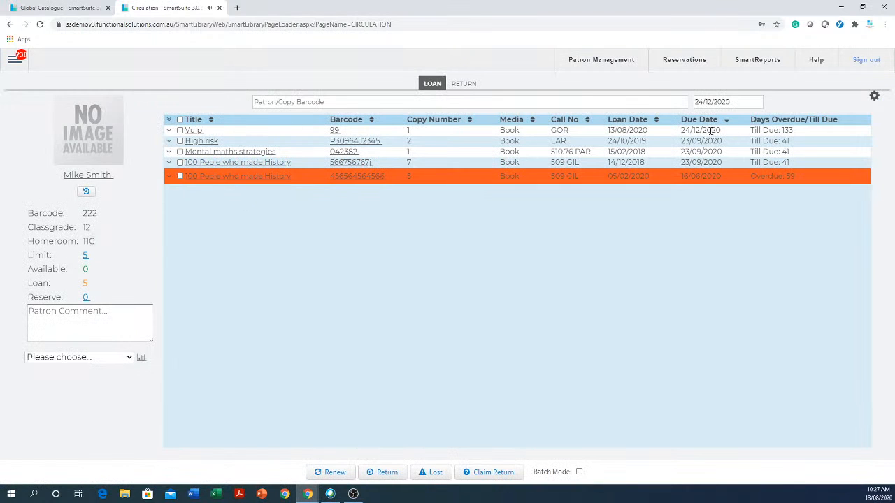
# Clear the override due date, then try to renew the overdue 100 Peole who made History copy 5.
pyautogui.click(708, 102)
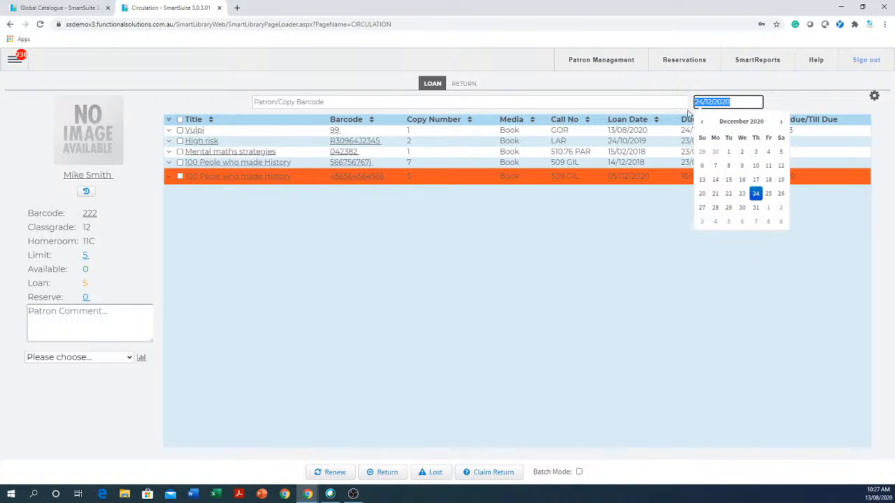
pyautogui.press('BackSpace')
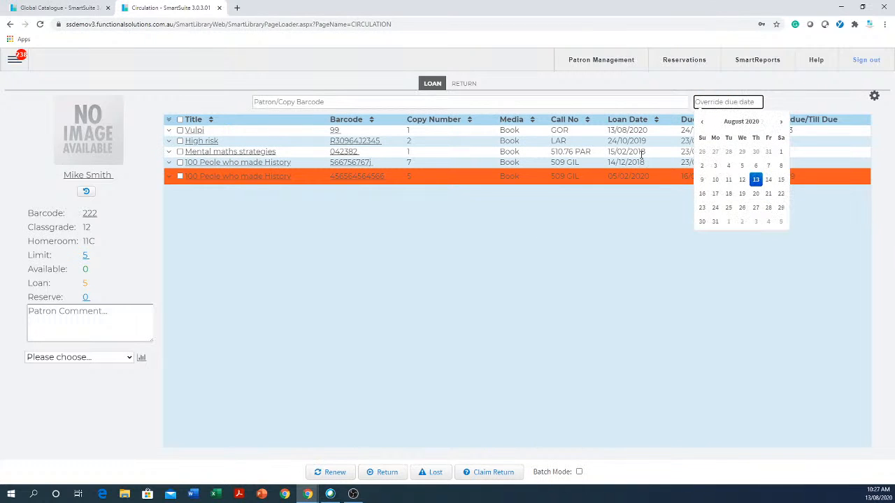
pyautogui.click(447, 304)
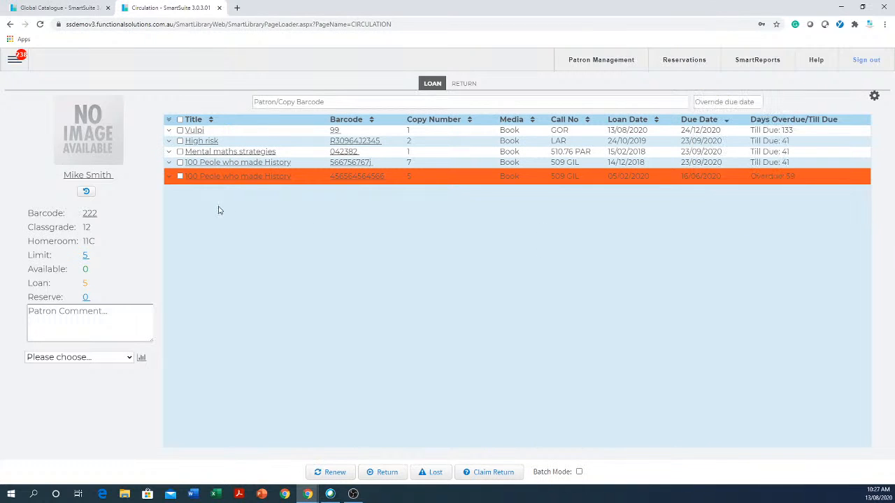
pyautogui.click(180, 176)
pyautogui.click(338, 473)
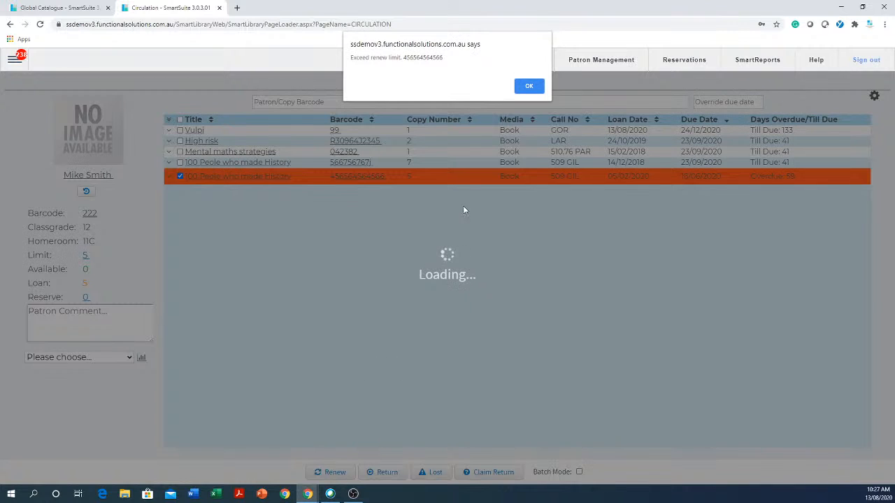
pyautogui.click(530, 87)
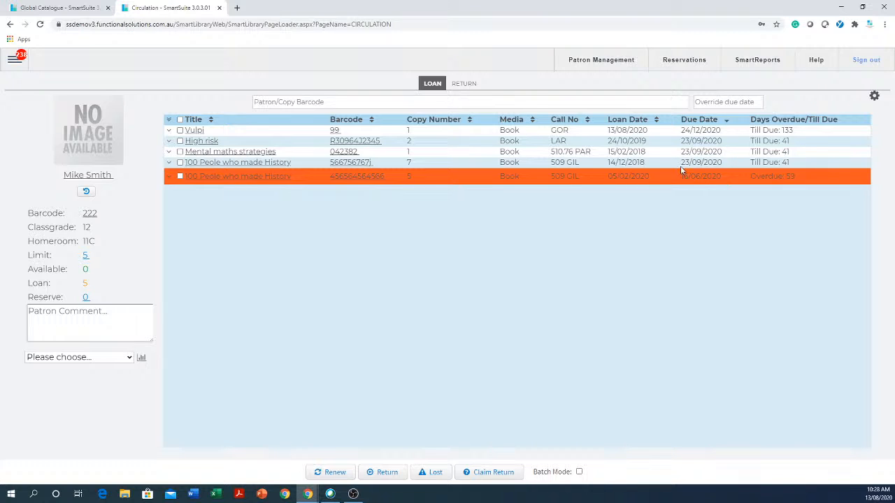
# Choose the Overdue Items report for the patron and run it.
pyautogui.moveTo(678, 134); pyautogui.dragTo(724, 131)
pyautogui.click(591, 318)
pyautogui.click(128, 360)
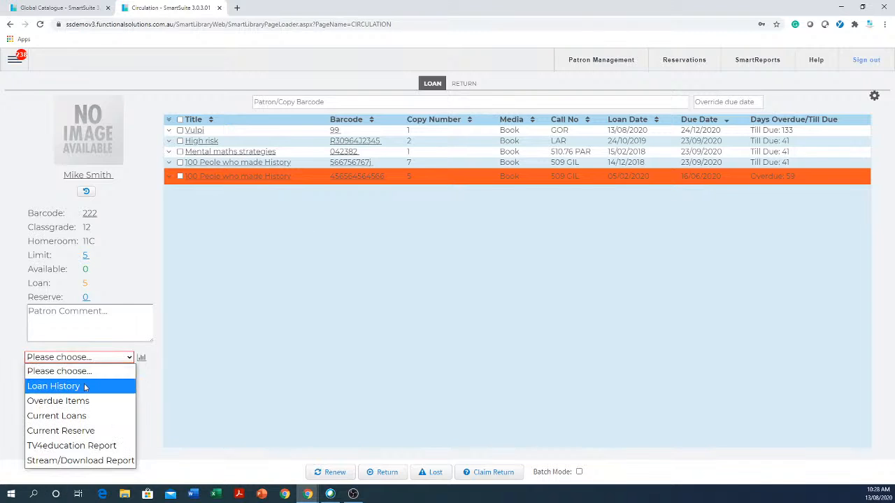
pyautogui.click(68, 401)
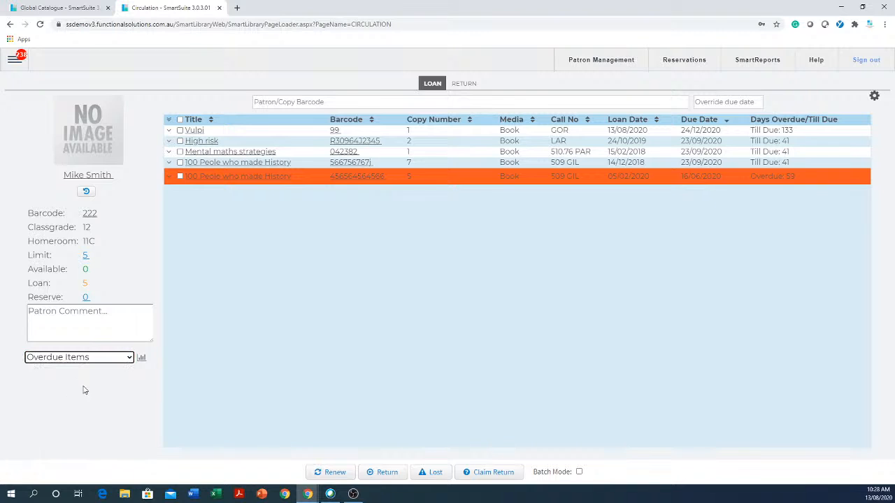
pyautogui.click(142, 359)
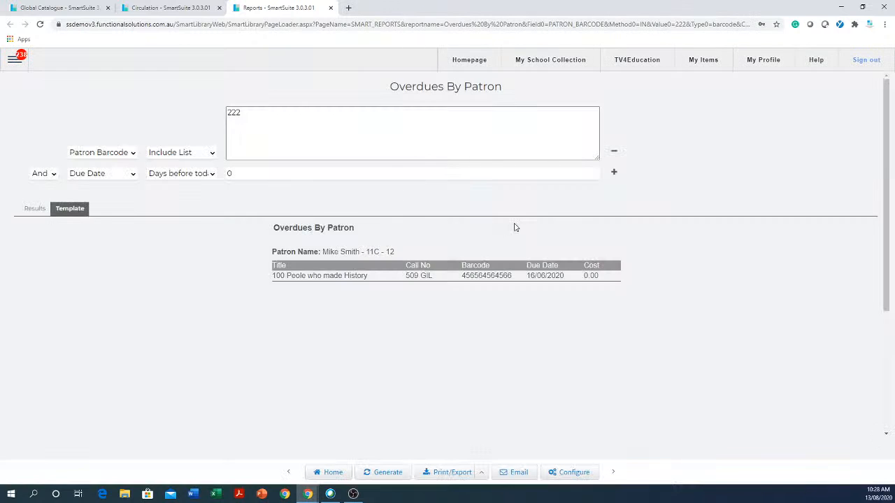
# View the report results and open the report's email options, closing them without entering anything.
pyautogui.click(30, 211)
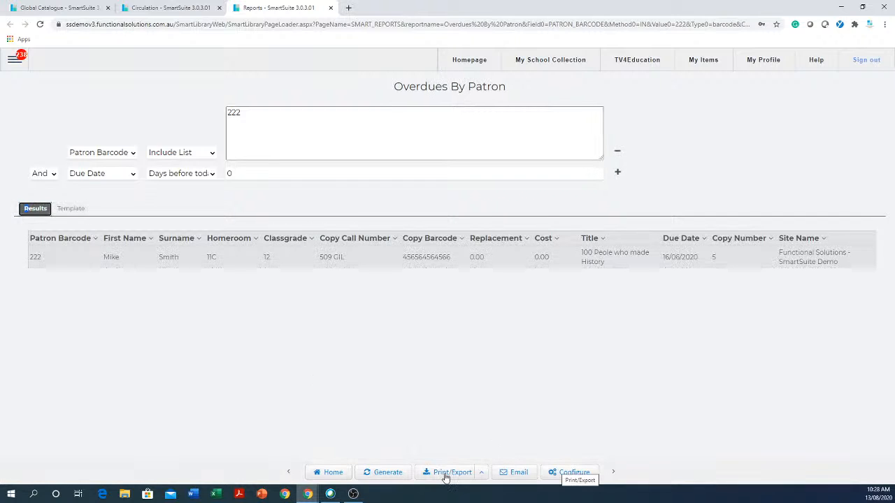
pyautogui.click(518, 477)
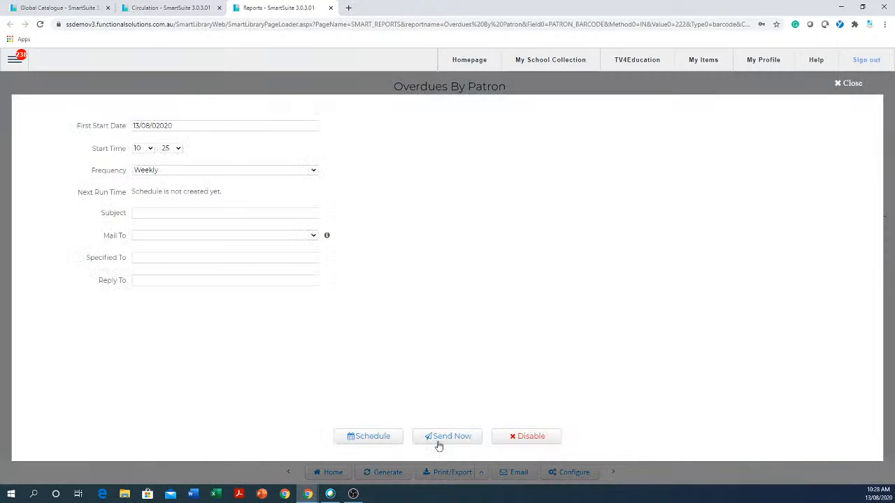
pyautogui.click(175, 213)
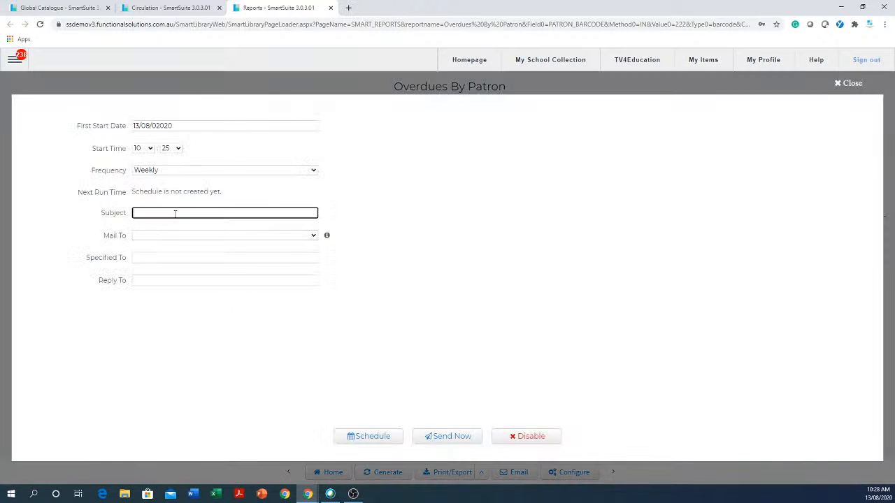
pyautogui.click(181, 258)
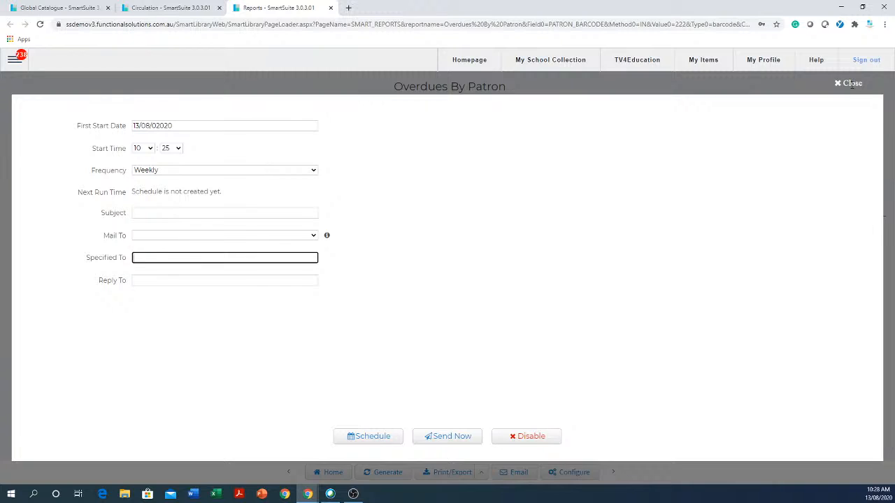
pyautogui.click(851, 84)
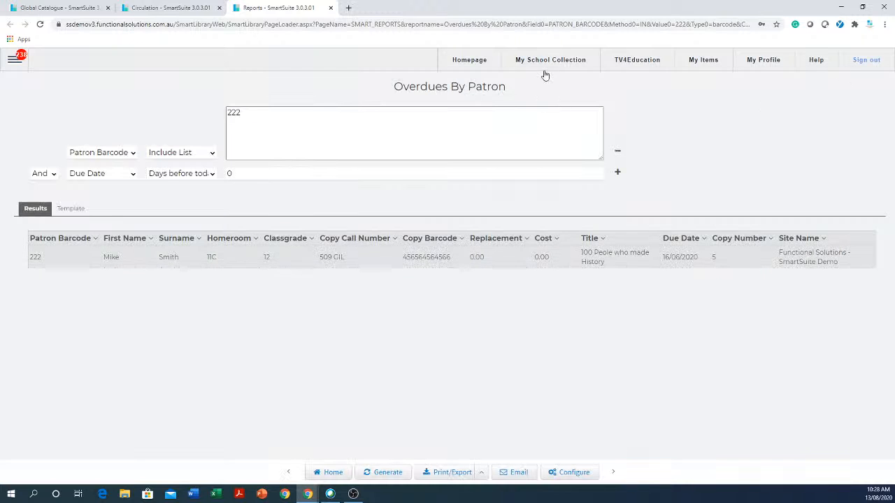
# Close the report tab and open the Overdues report category from the main menu's Reports page.
pyautogui.click(331, 8)
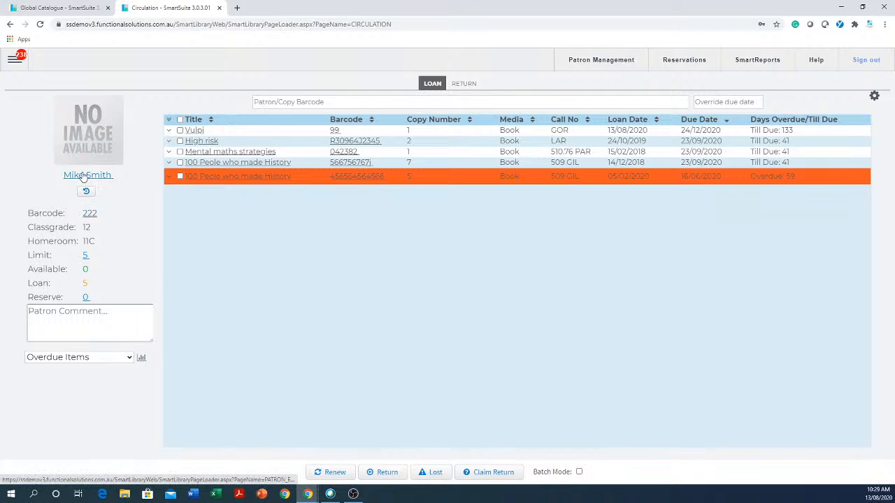
pyautogui.click(15, 59)
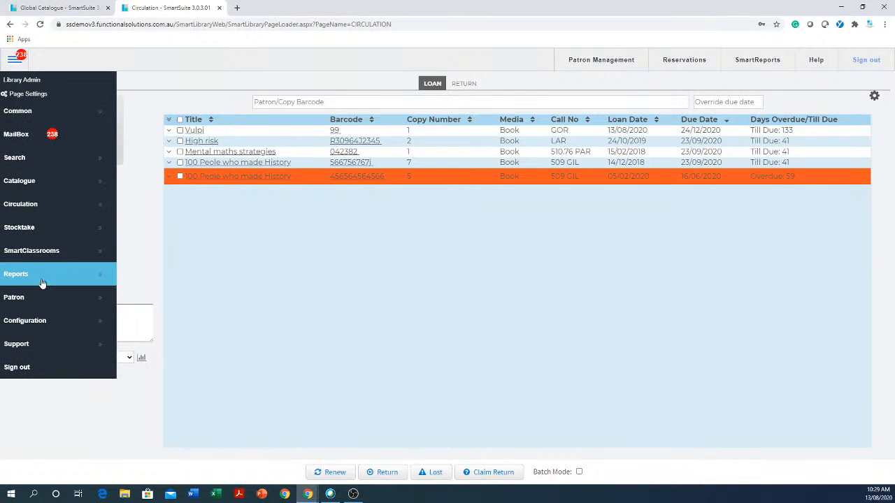
pyautogui.moveTo(44, 279)
pyautogui.click(188, 281)
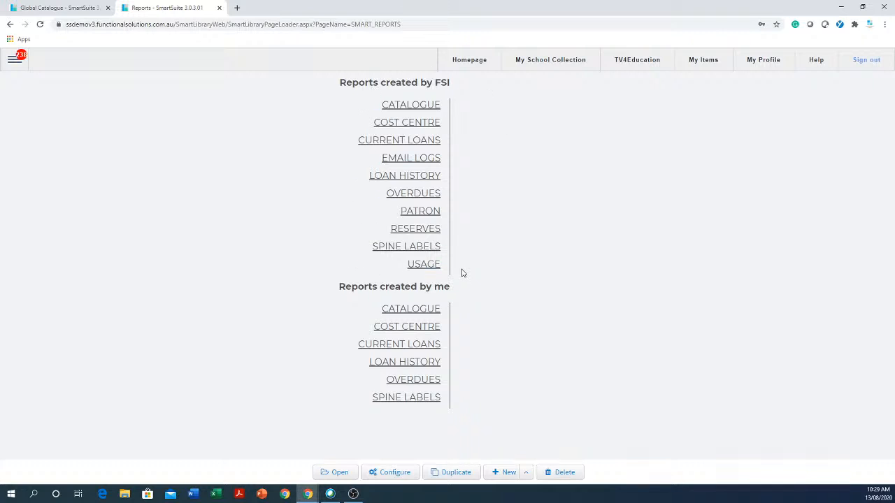
pyautogui.click(413, 195)
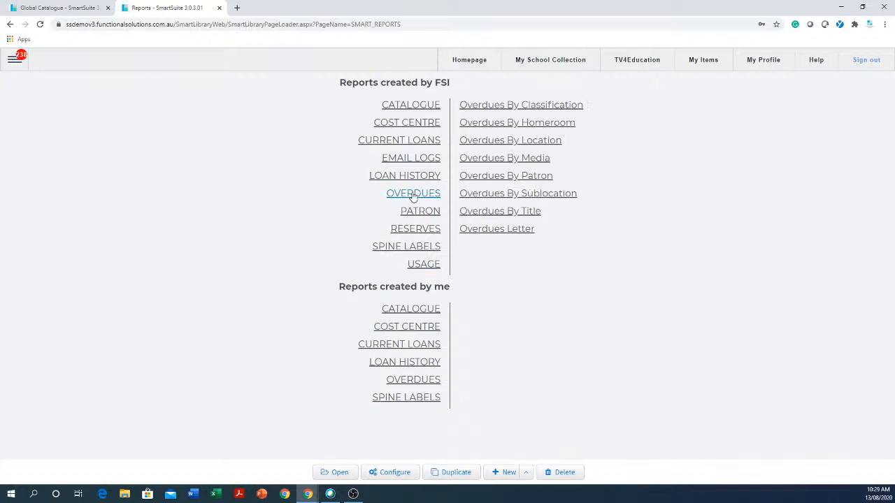
# Open the Overdues By Classification report and set its Classgrade filter to 12, 11 and 07.
pyautogui.click(524, 109)
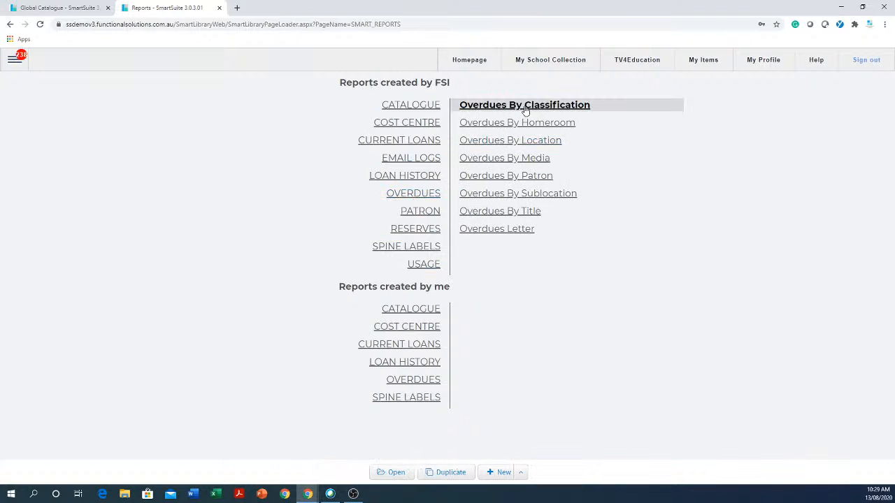
pyautogui.click(392, 474)
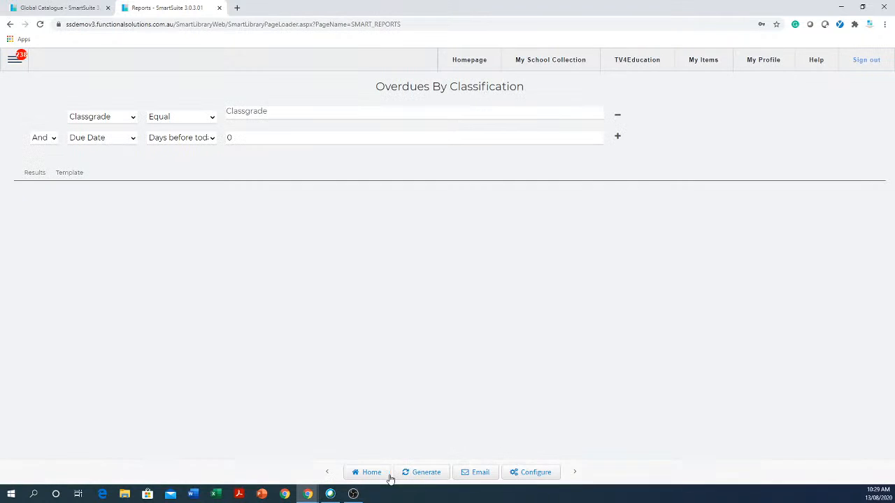
pyautogui.click(303, 114)
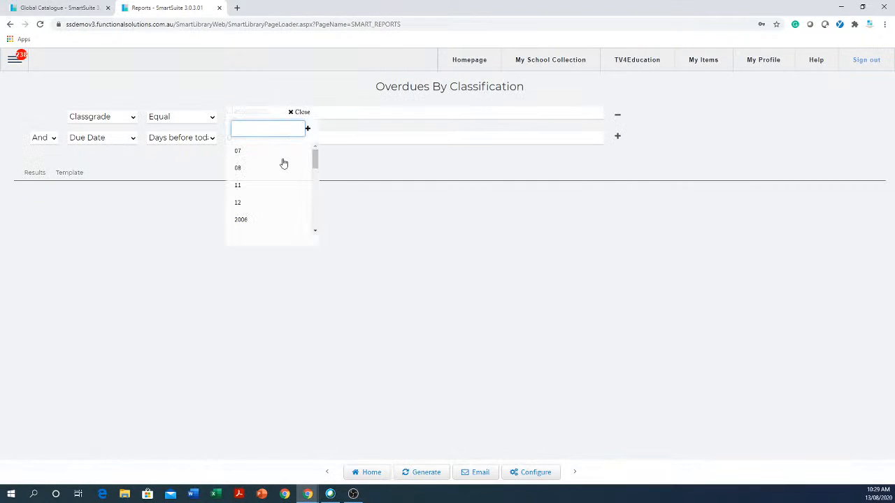
pyautogui.click(237, 204)
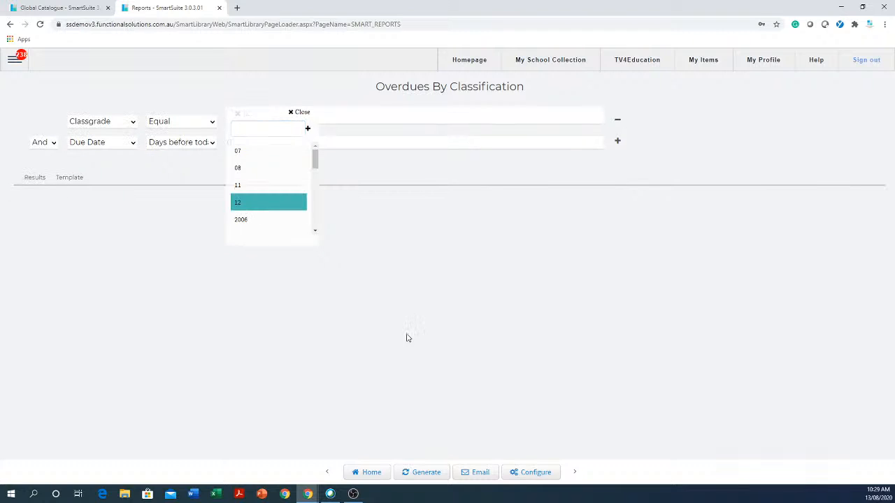
pyautogui.click(441, 318)
pyautogui.click(343, 122)
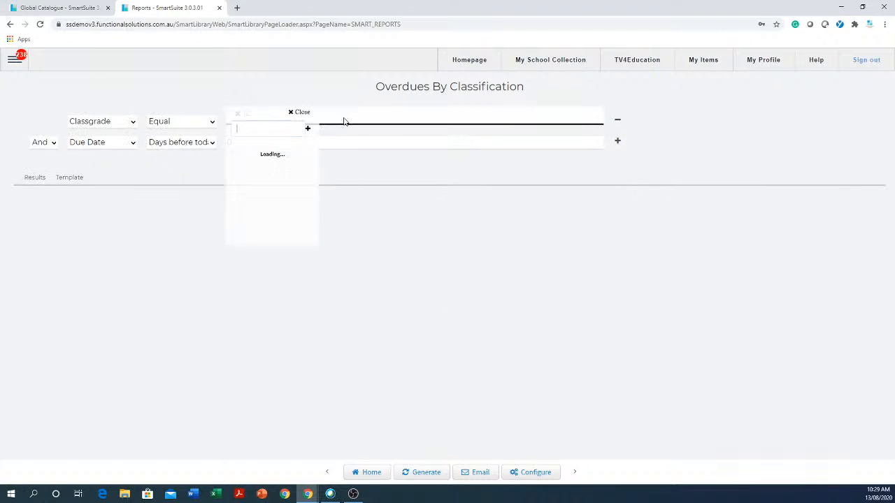
pyautogui.click(241, 186)
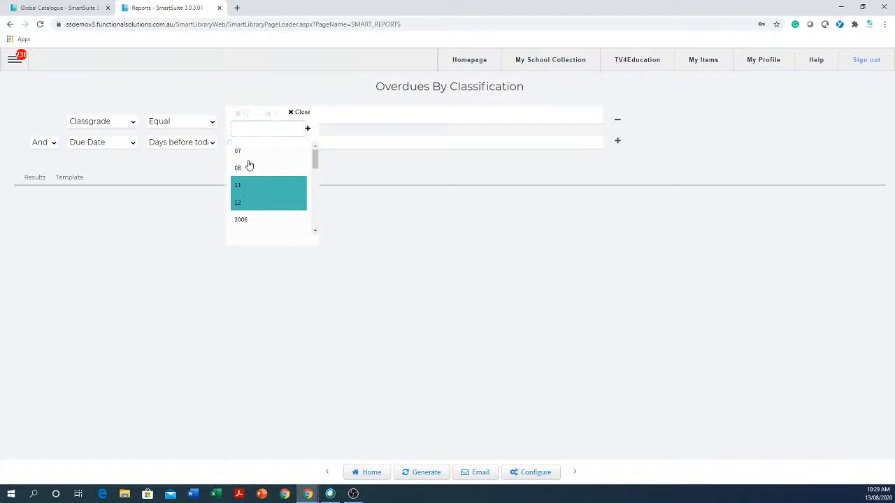
pyautogui.click(249, 151)
pyautogui.click(402, 288)
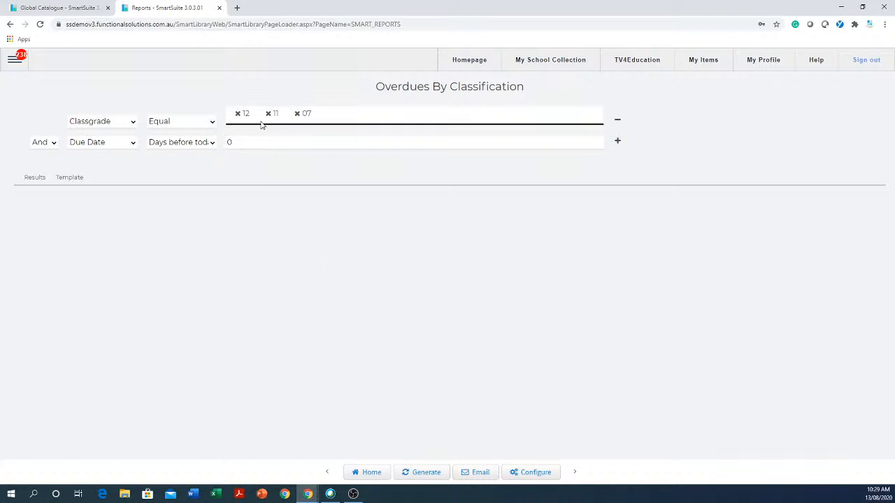
# Generate the report and review the overdue items in its Results table.
pyautogui.click(424, 474)
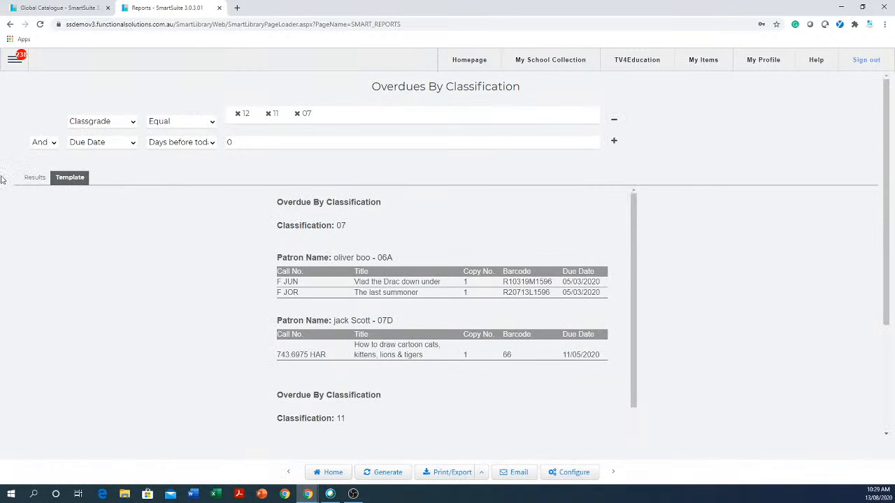
pyautogui.click(41, 181)
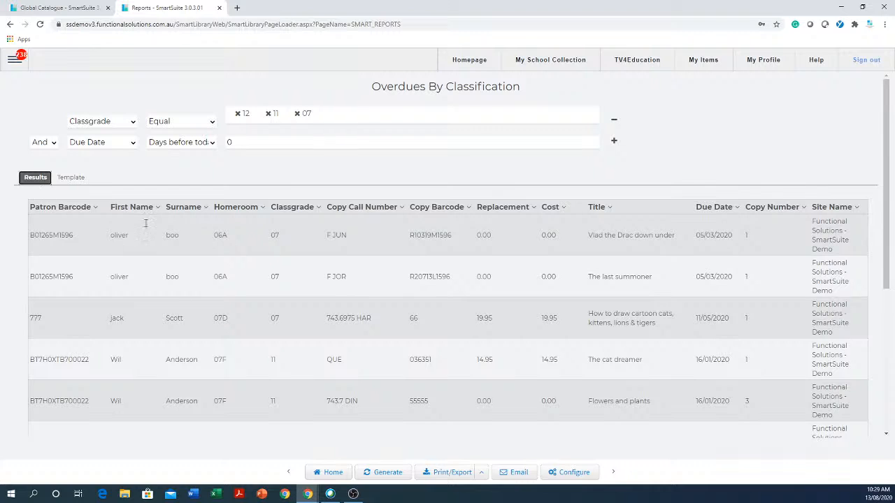
pyautogui.scroll(-1, 216, 286)
pyautogui.scroll(-3, 215, 287)
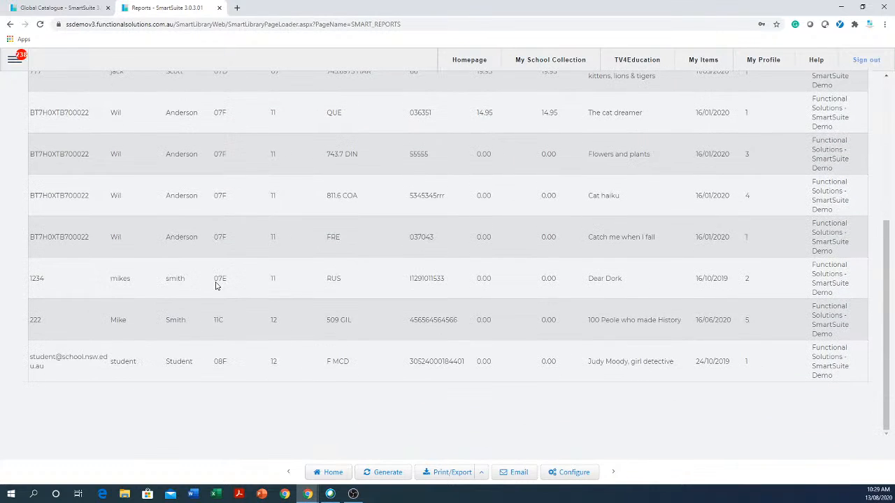
pyautogui.scroll(2, 215, 285)
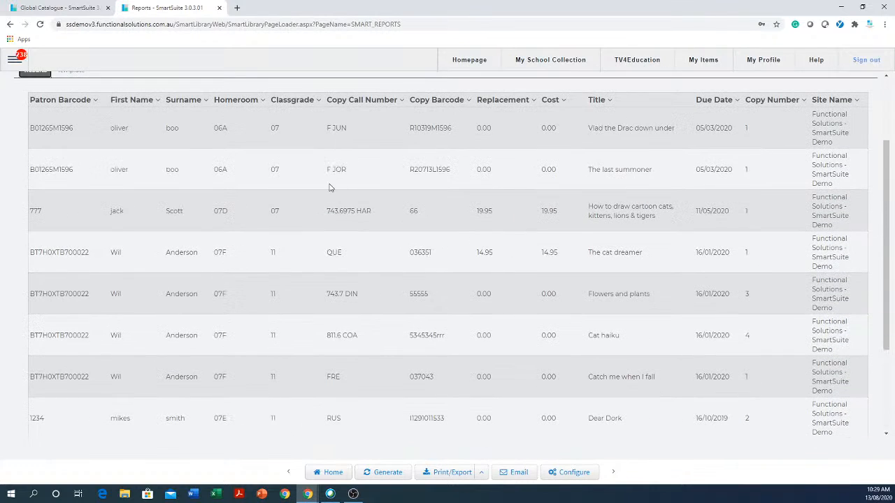
pyautogui.scroll(-2, 301, 298)
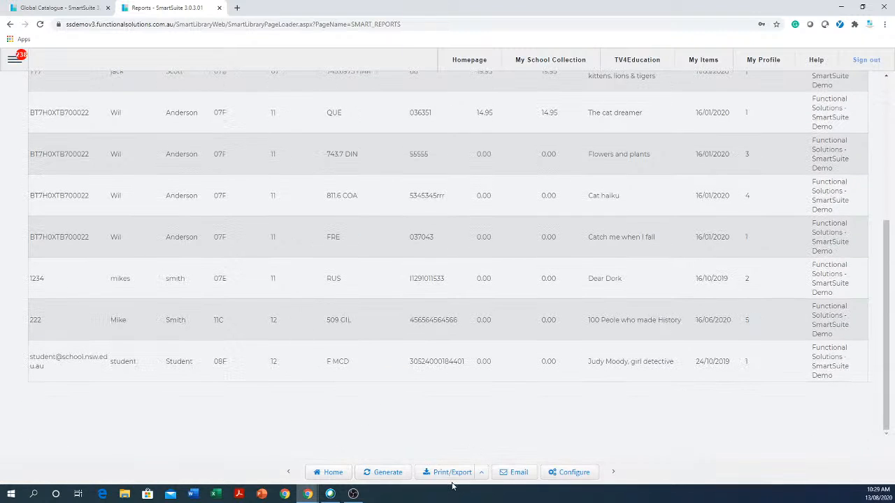
pyautogui.scroll(4, 408, 425)
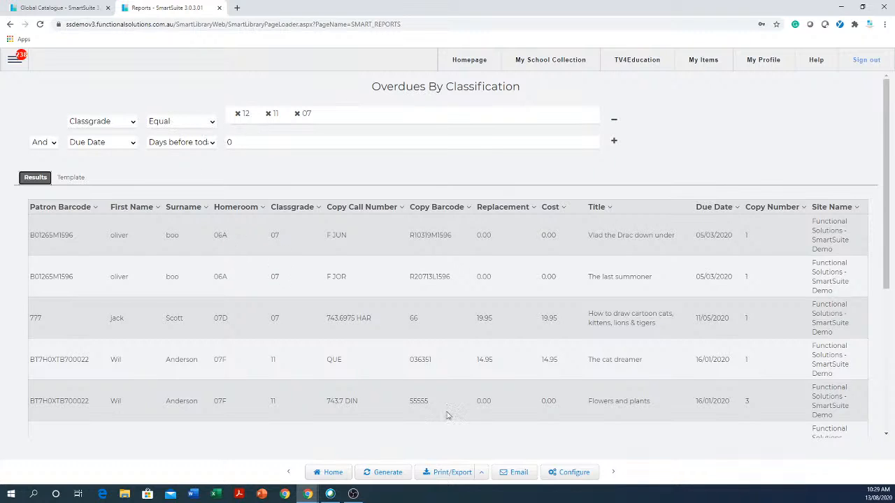
# Open the report's email scheduling options and set the first start date to 17/08/2020.
pyautogui.click(518, 472)
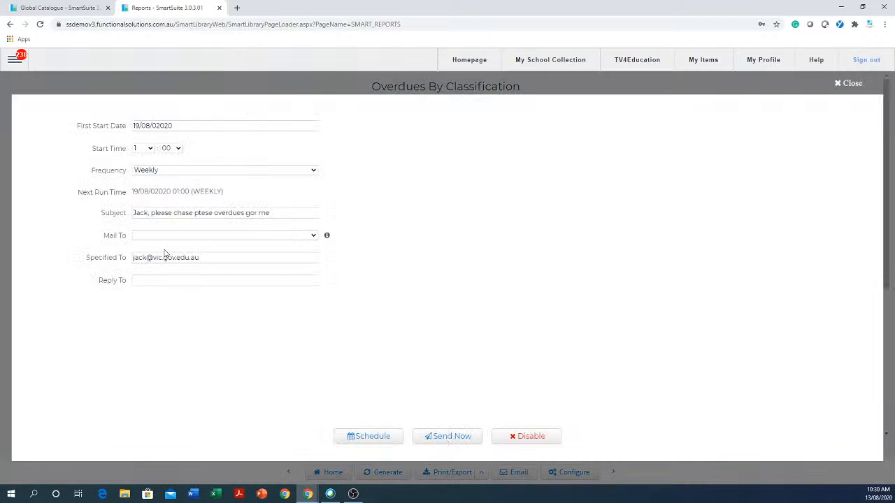
pyautogui.click(238, 256)
pyautogui.moveTo(237, 257); pyautogui.dragTo(117, 249)
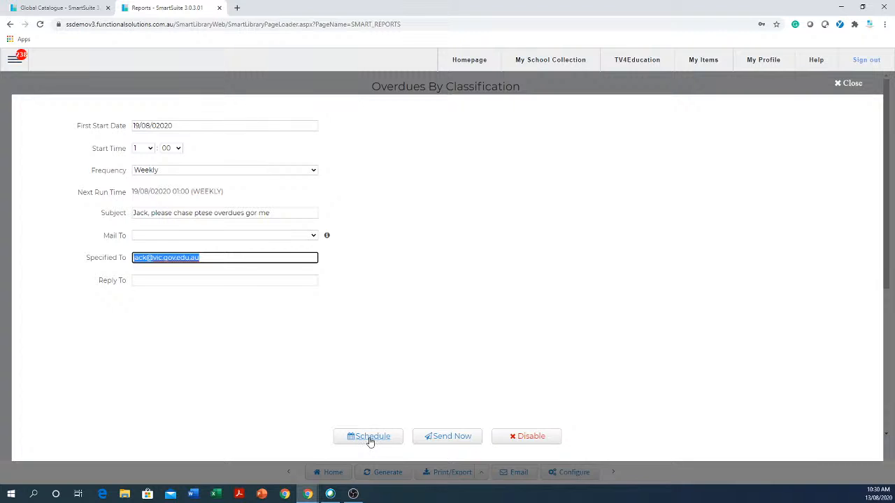
pyautogui.click(214, 128)
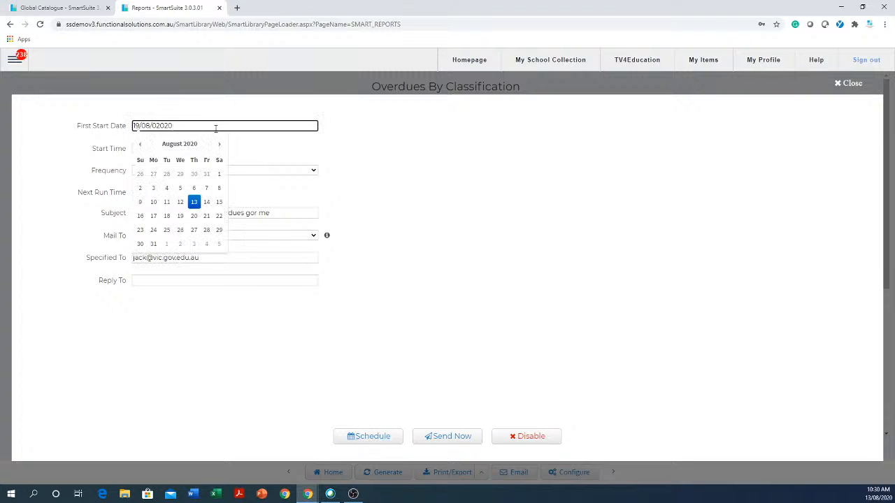
pyautogui.click(153, 219)
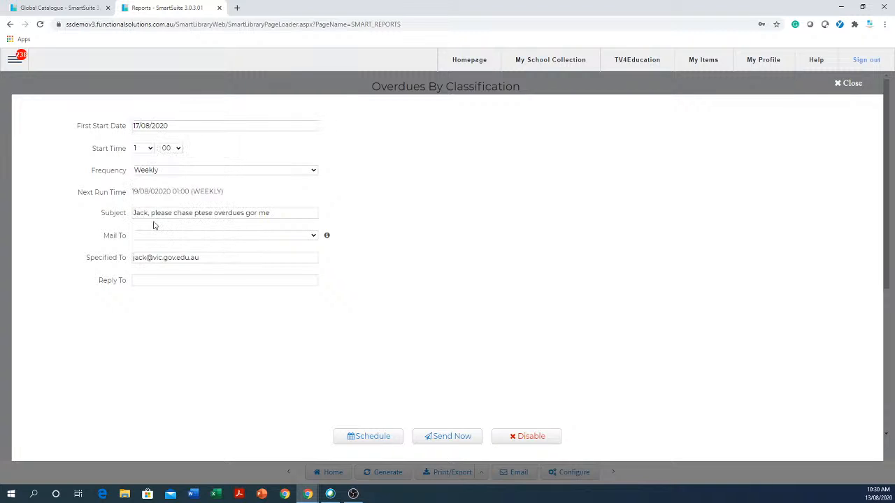
# Set the start hour to 7, schedule the weekly report email, and close the email dialog.
pyautogui.click(151, 149)
pyautogui.click(140, 250)
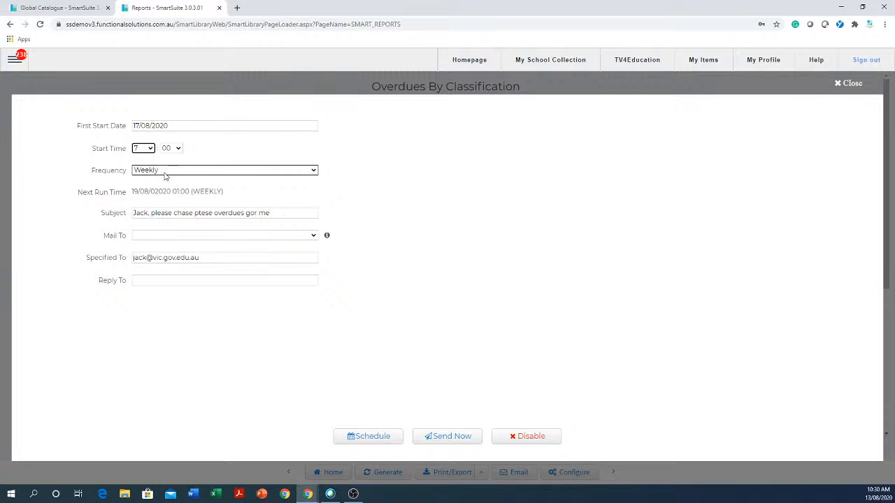
pyautogui.moveTo(215, 258); pyautogui.dragTo(114, 259)
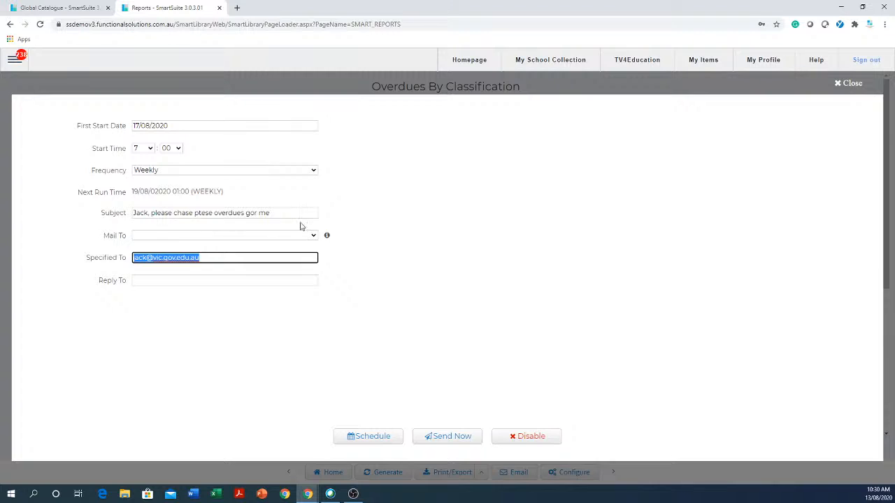
pyautogui.moveTo(294, 211); pyautogui.dragTo(121, 207)
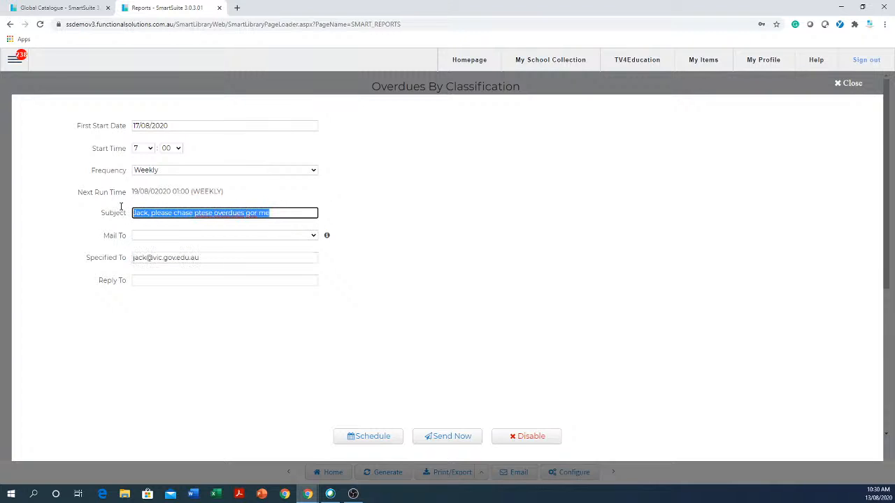
pyautogui.click(364, 436)
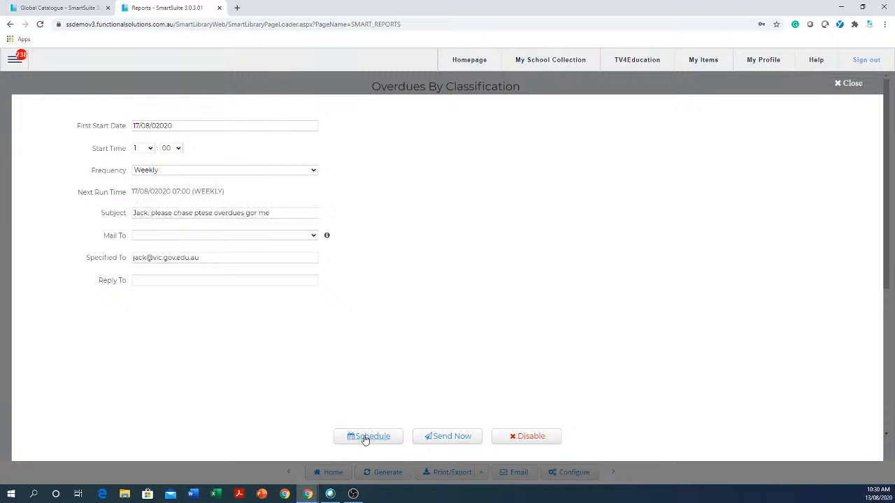
pyautogui.click(171, 259)
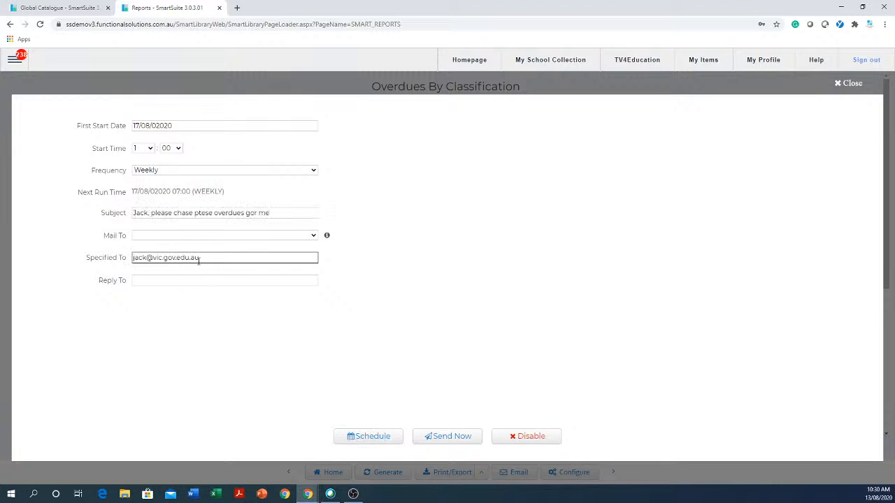
pyautogui.moveTo(204, 258); pyautogui.dragTo(128, 260)
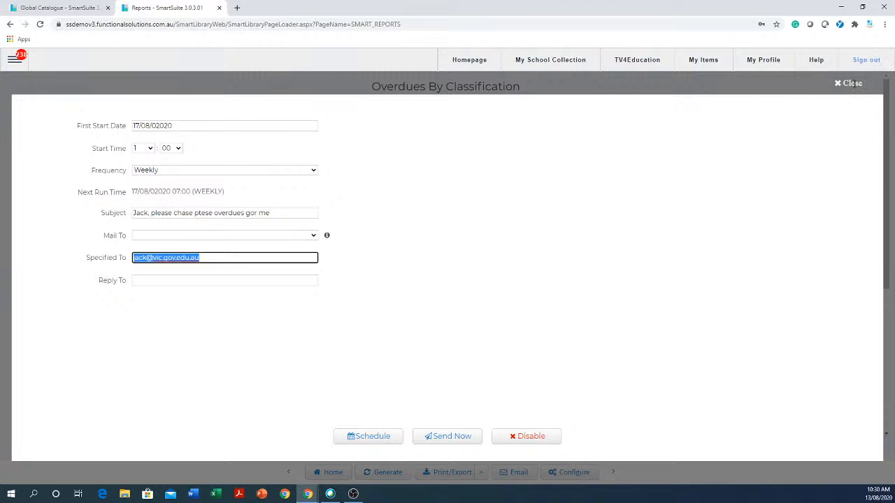
pyautogui.click(853, 83)
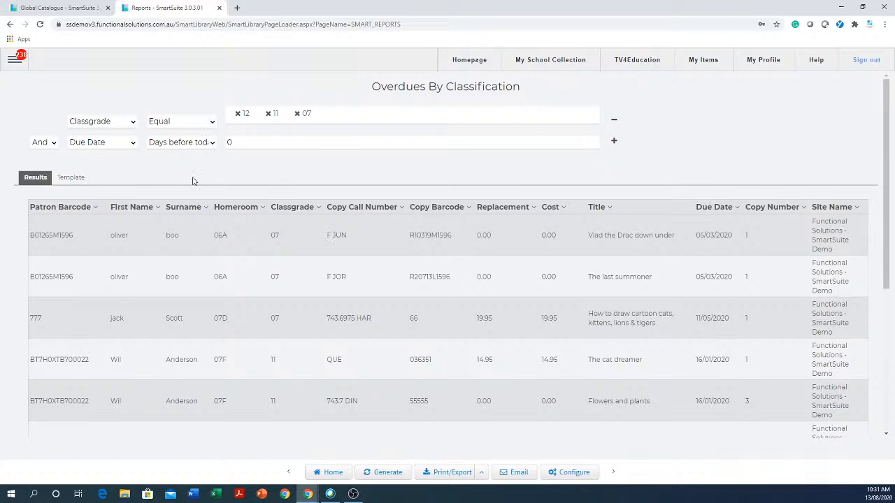
# Open the Mail Box's Support Tickets section and start creating a new ticket in the Subject field.
pyautogui.click(13, 62)
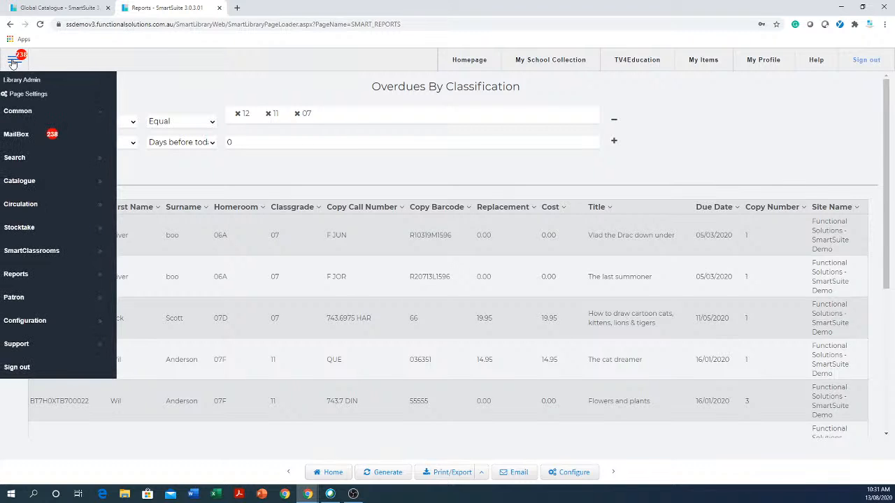
pyautogui.click(16, 136)
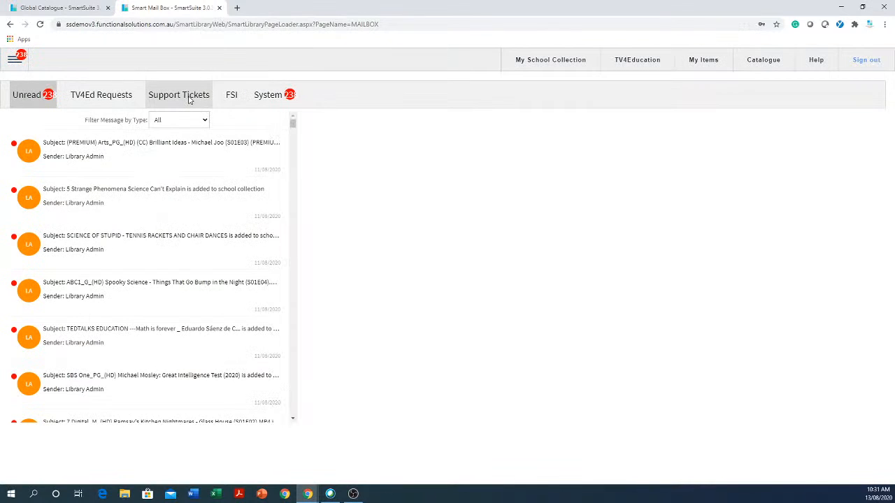
pyautogui.click(187, 98)
pyautogui.click(148, 125)
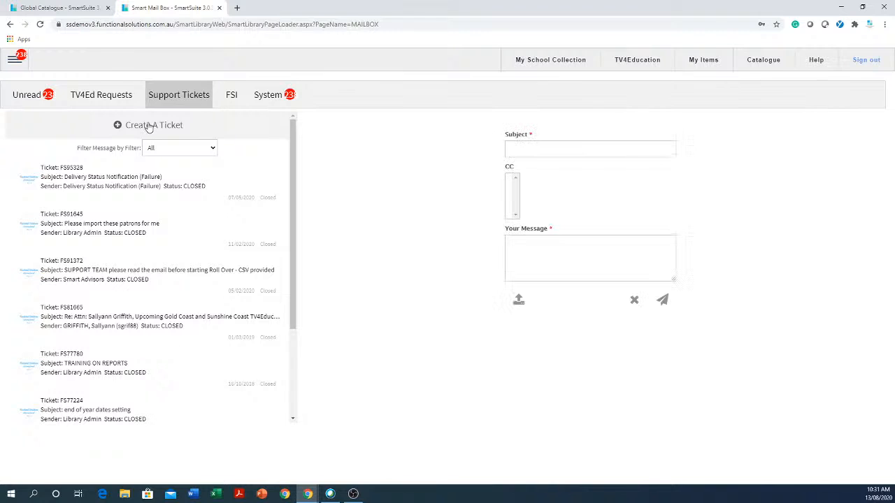
pyautogui.click(581, 153)
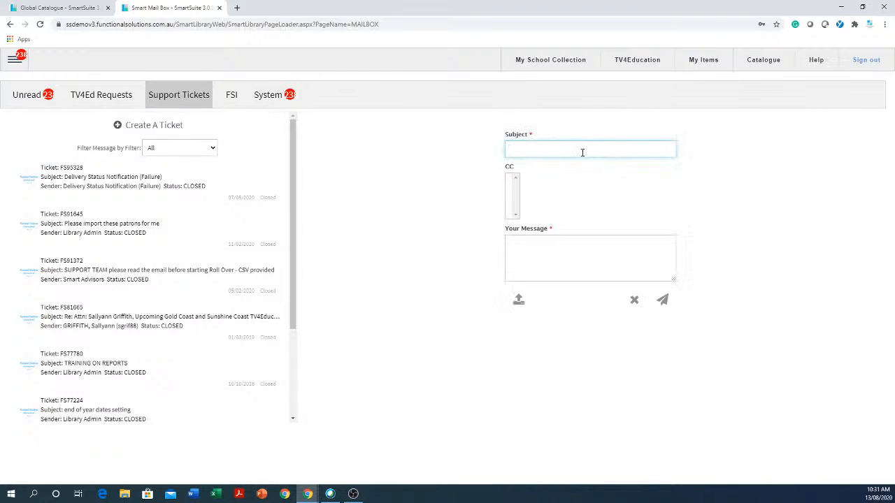
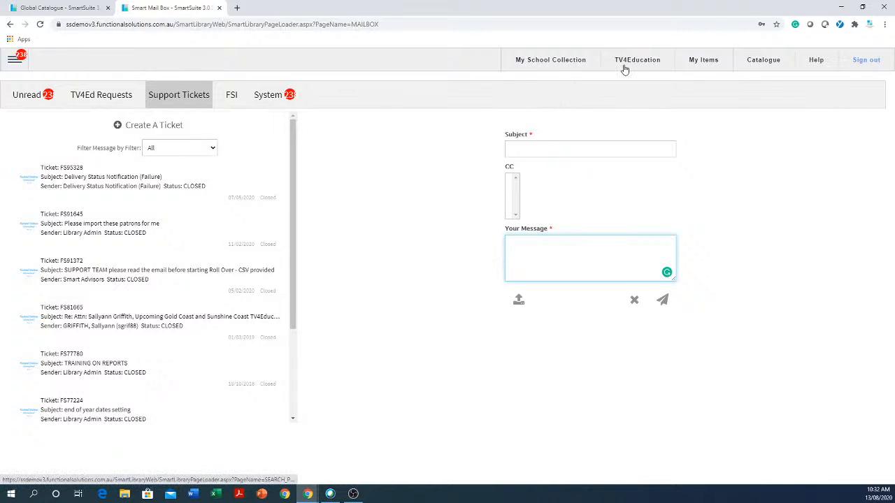
# Open YouTube in a new browser tab.
pyautogui.click(237, 8)
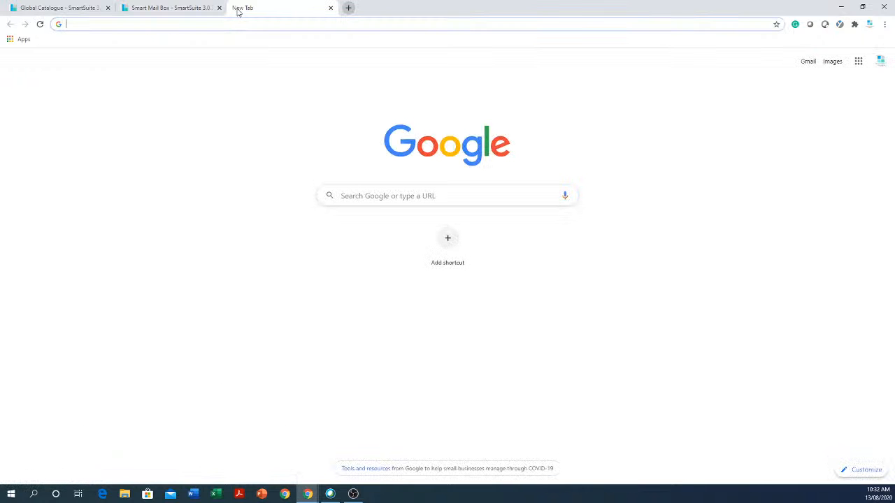
pyautogui.write('youtube')
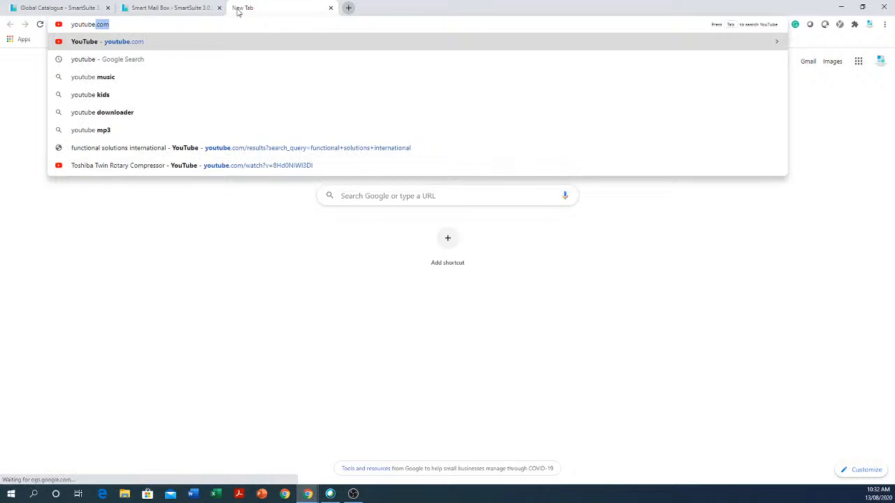
pyautogui.press('Return')
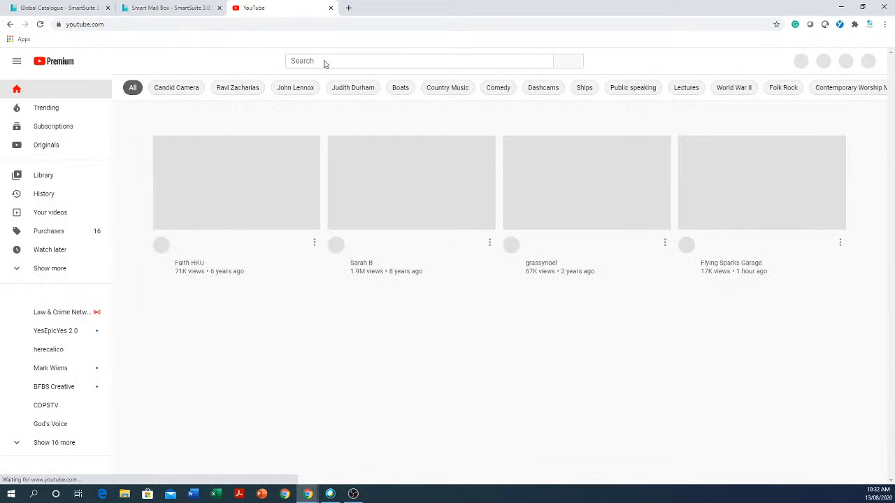
# Search YouTube for smartsuite and browse through the video results.
pyautogui.click(326, 61)
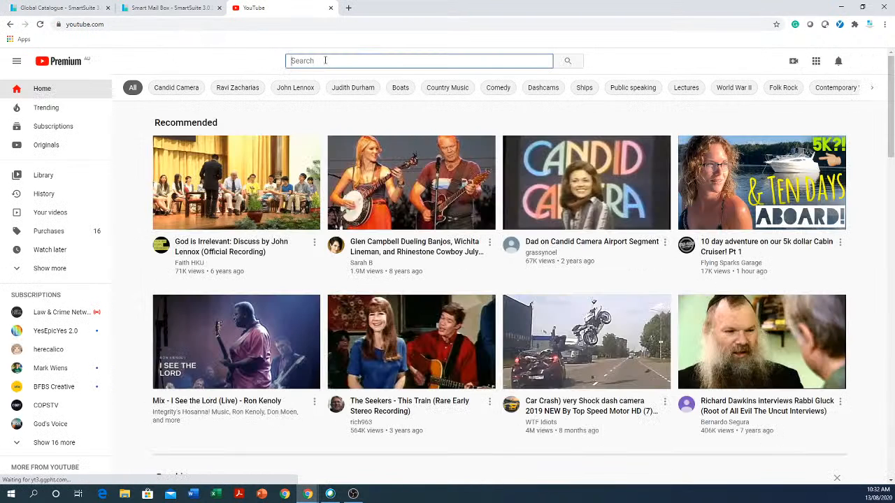
pyautogui.write('smar')
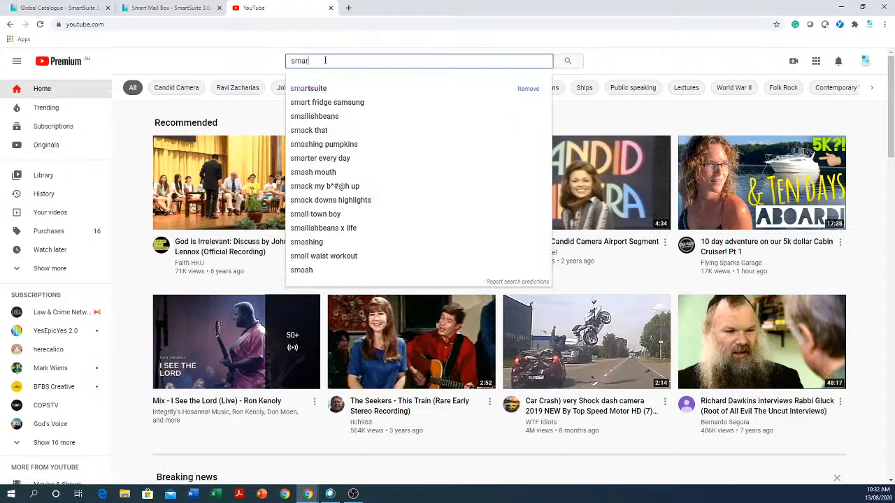
pyautogui.write('tsuite')
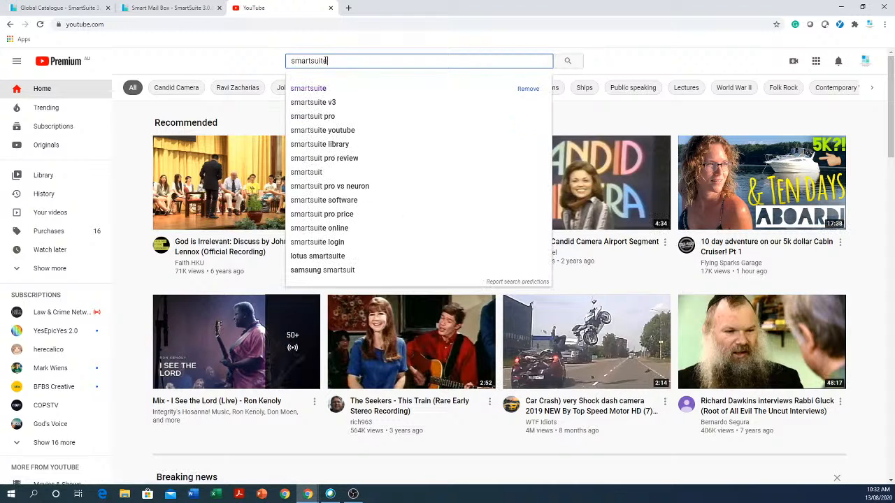
pyautogui.press('Return')
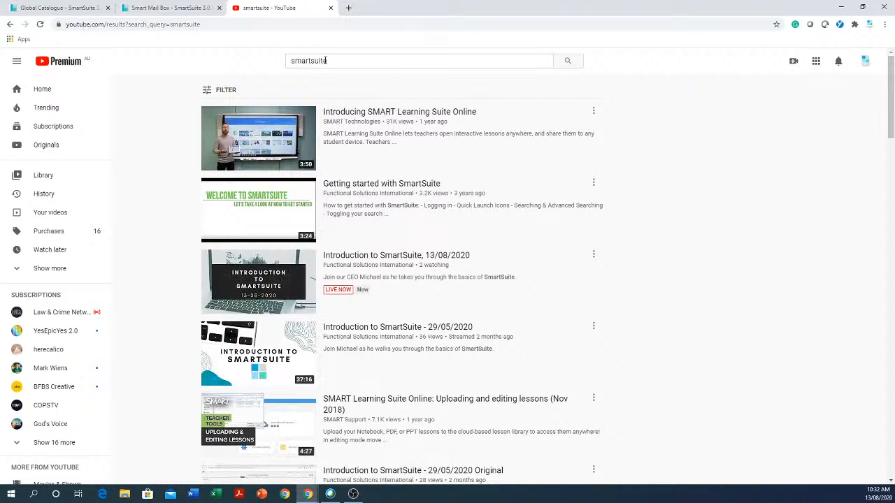
pyautogui.scroll(-2, 322, 220)
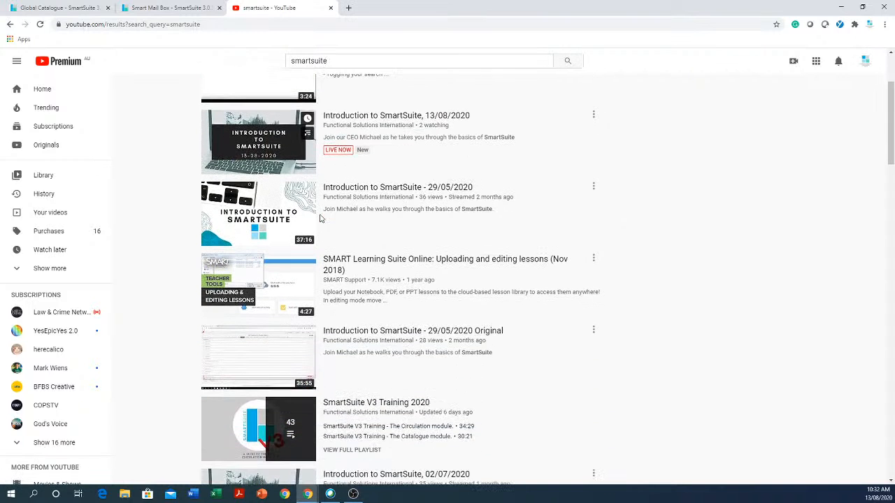
pyautogui.scroll(-1, 302, 225)
pyautogui.scroll(-3, 302, 226)
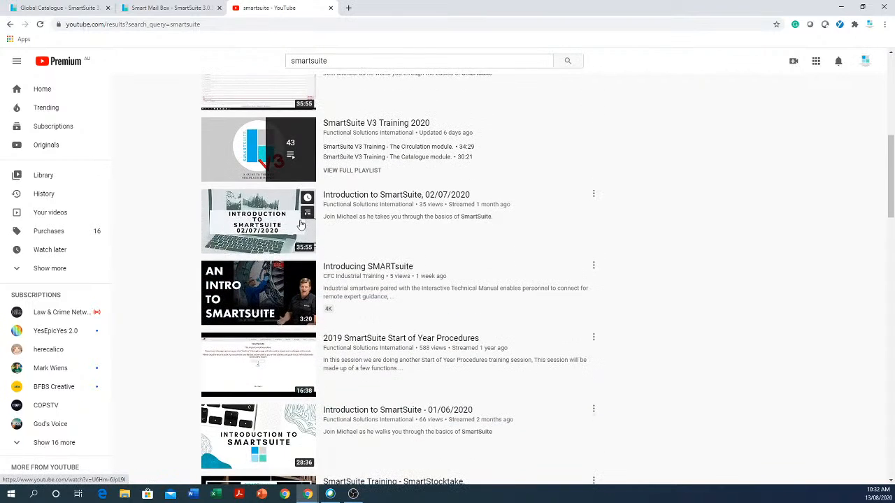
pyautogui.scroll(-3, 302, 224)
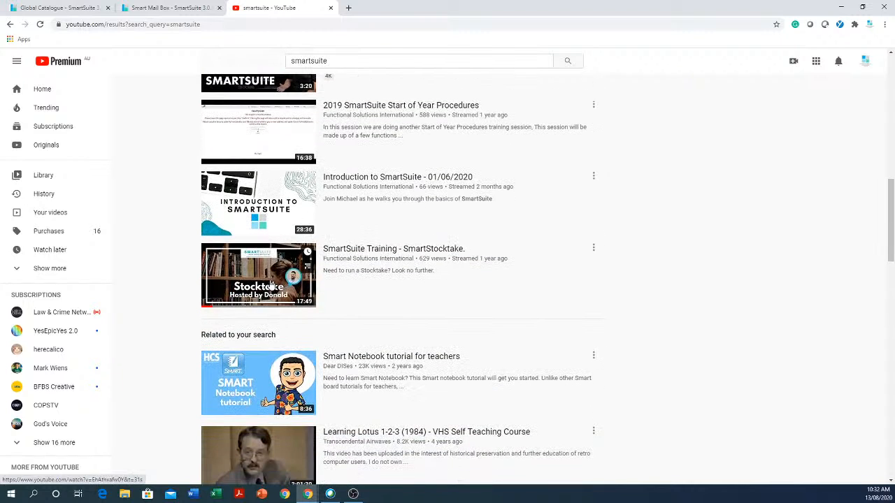
pyautogui.scroll(-3, 329, 294)
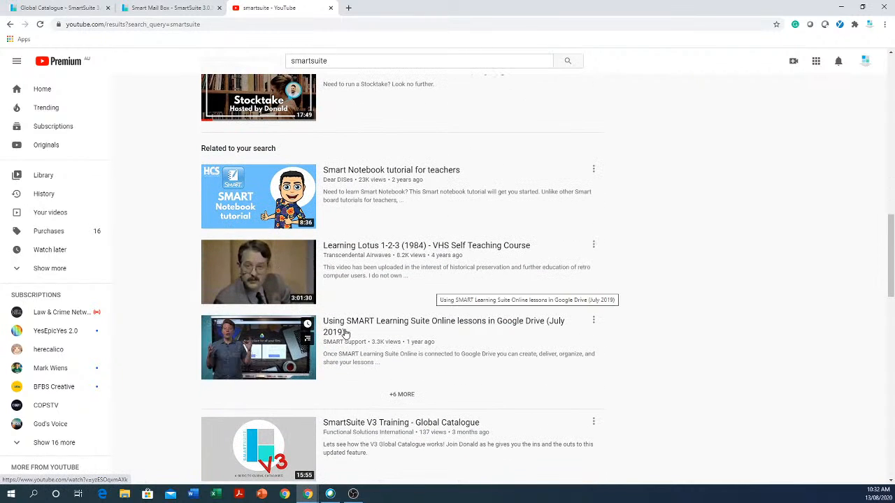
pyautogui.scroll(-3, 420, 340)
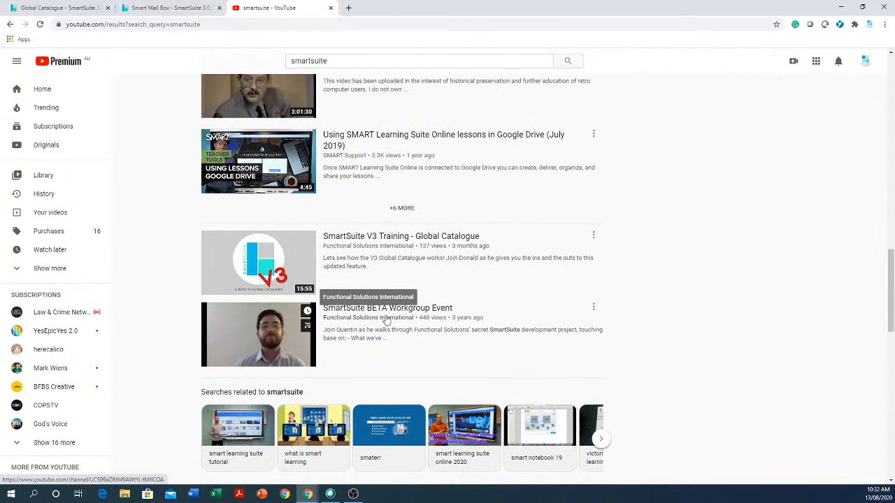
pyautogui.scroll(-2, 386, 320)
pyautogui.scroll(-3, 386, 321)
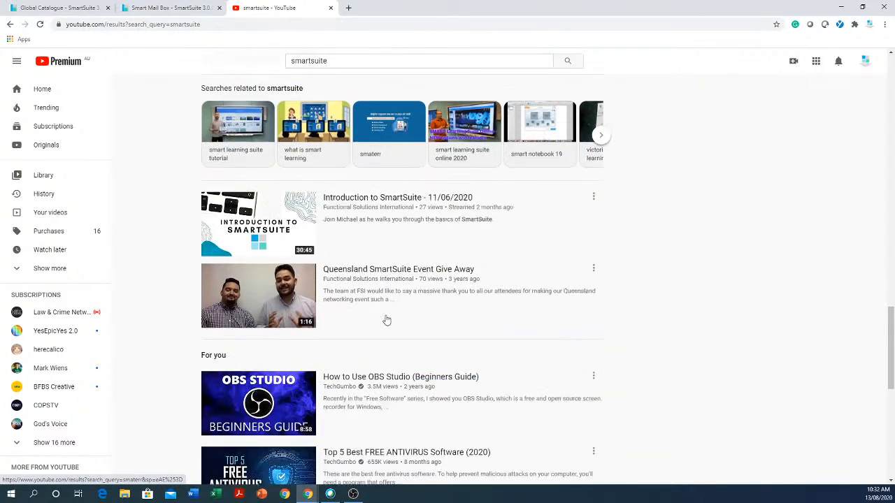
pyautogui.scroll(15, 386, 319)
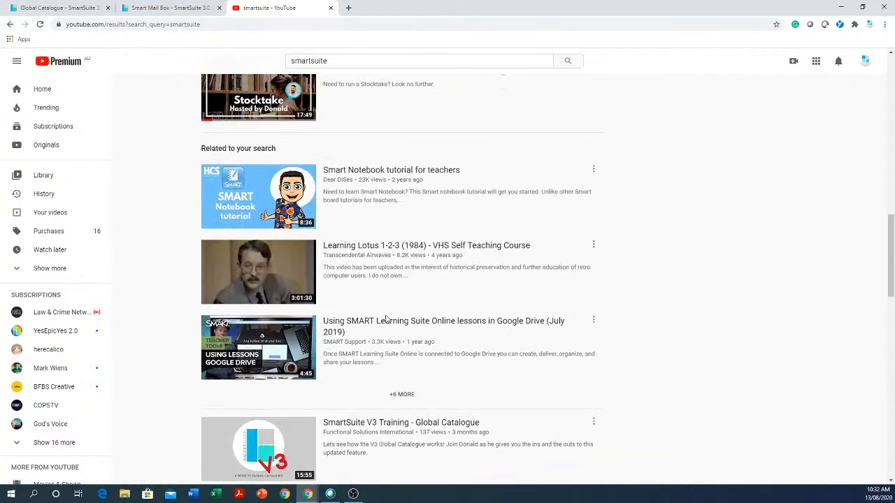
# Search YouTube for tv4education and browse through the video results.
pyautogui.doubleClick(379, 61)
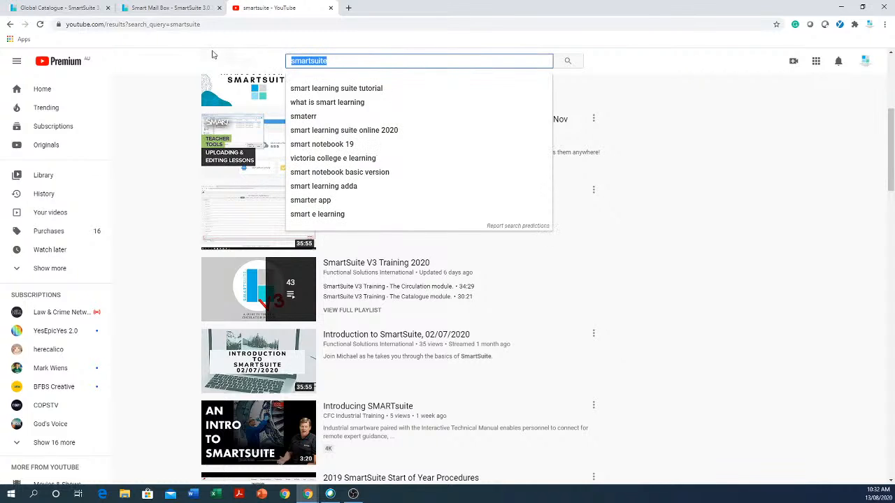
pyautogui.write('tv4')
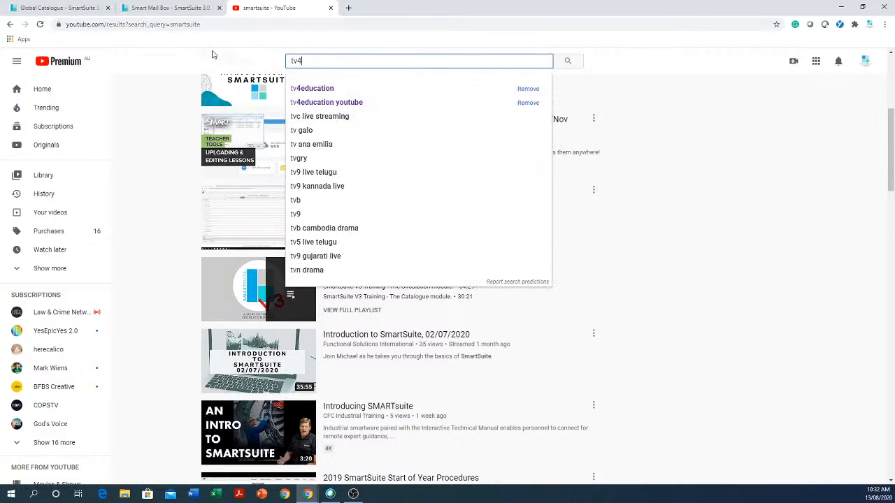
pyautogui.write('education')
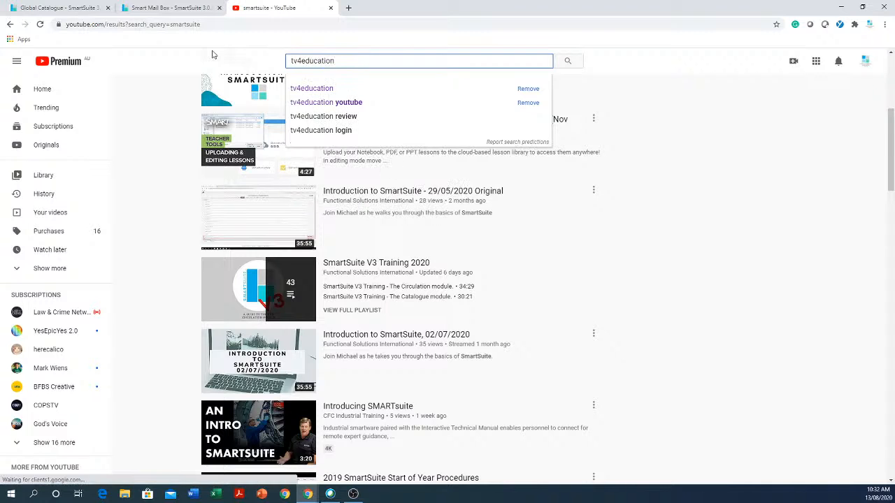
pyautogui.press('Return')
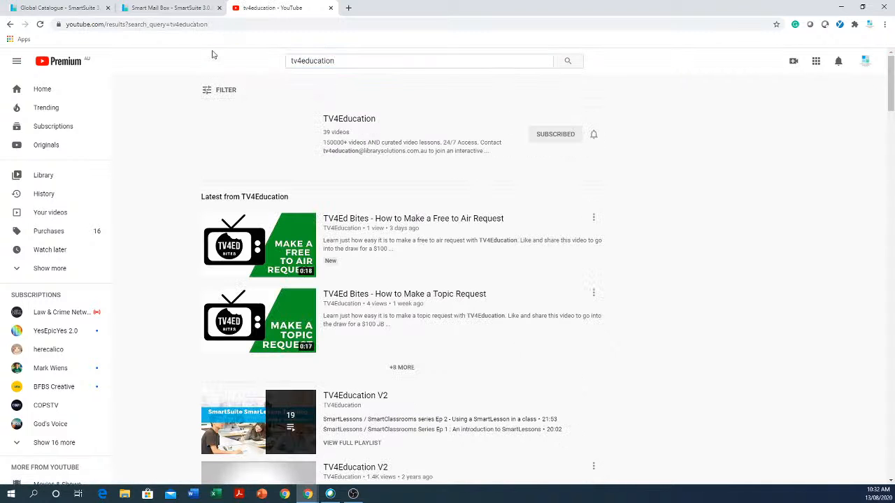
pyautogui.scroll(-3, 296, 226)
pyautogui.scroll(-5, 296, 225)
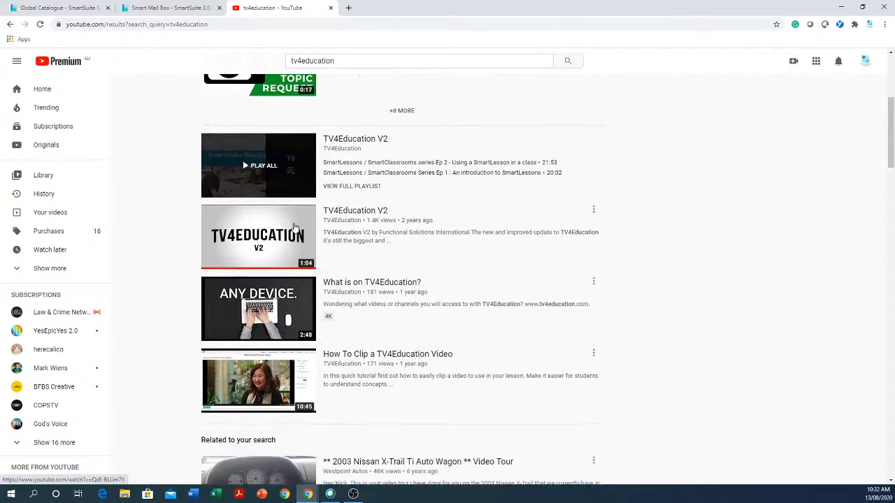
pyautogui.scroll(-6, 294, 226)
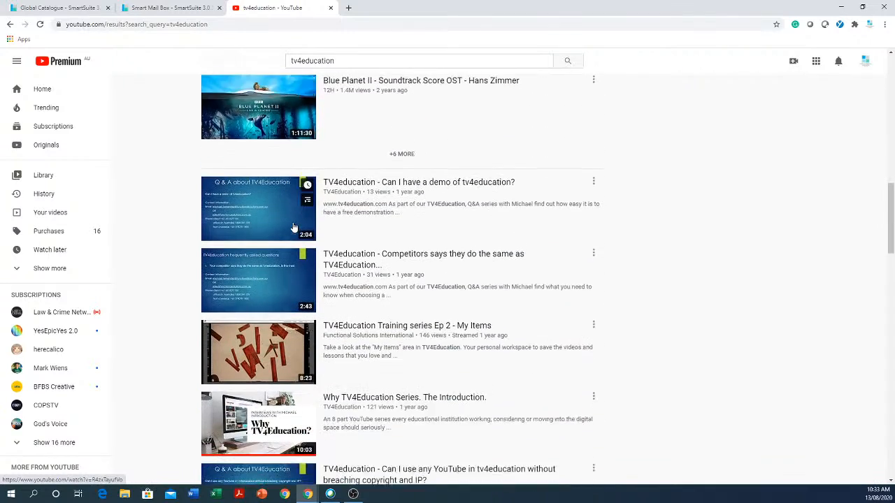
pyautogui.scroll(-1, 294, 228)
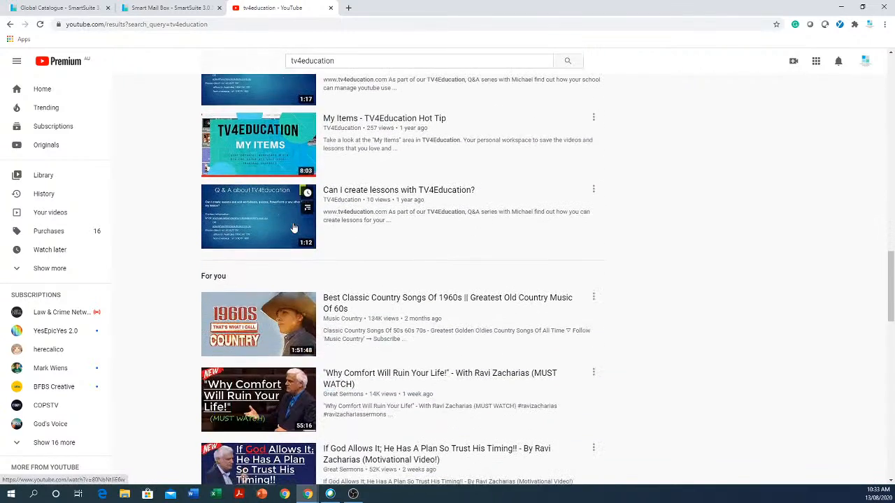
pyautogui.scroll(10, 294, 228)
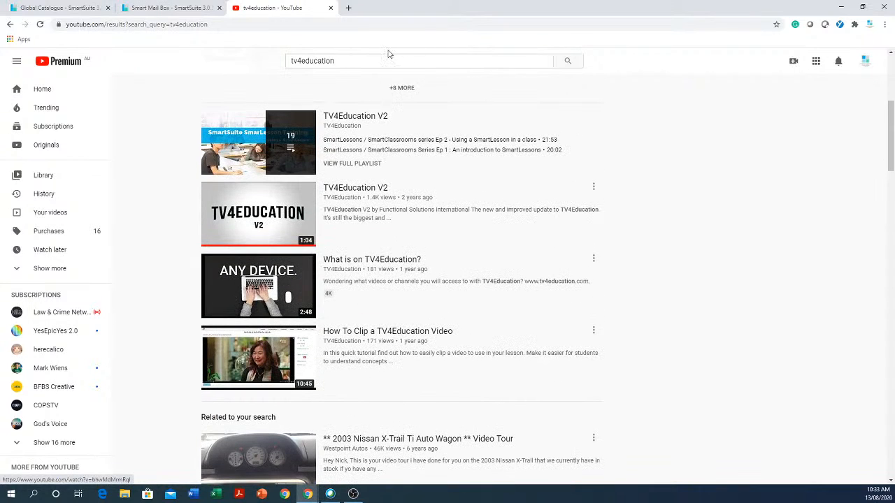
# Search YouTube for Functional solutions international and browse through the channel's videos.
pyautogui.doubleClick(383, 59)
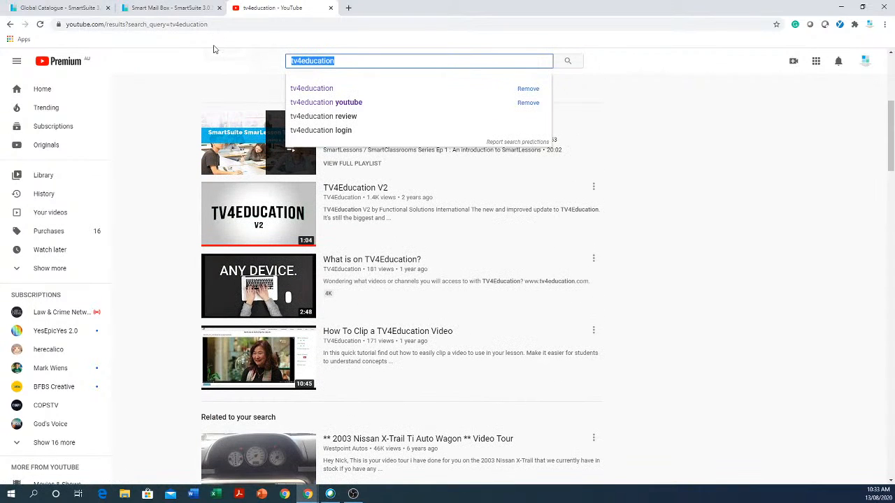
pyautogui.write('Functio')
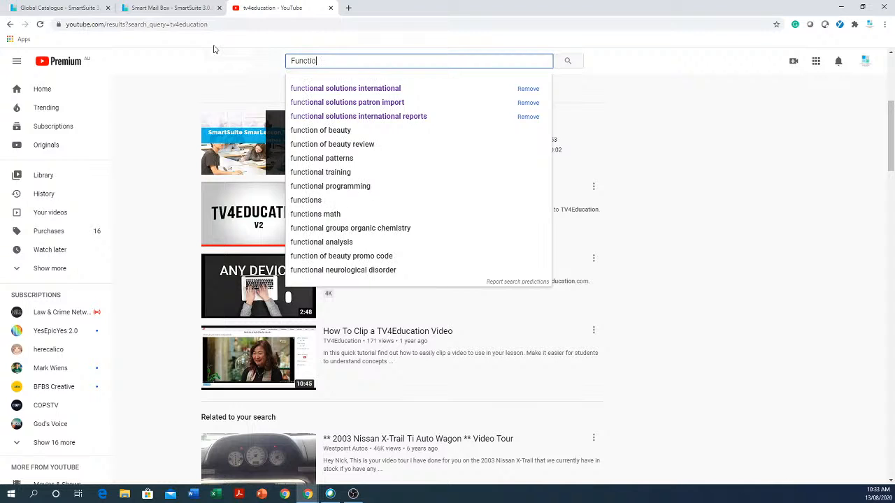
pyautogui.write('nal')
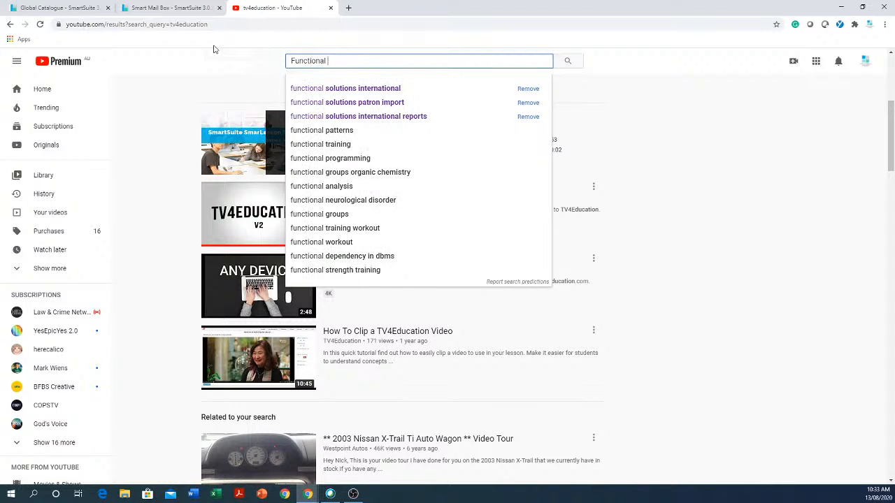
pyautogui.write(' solution')
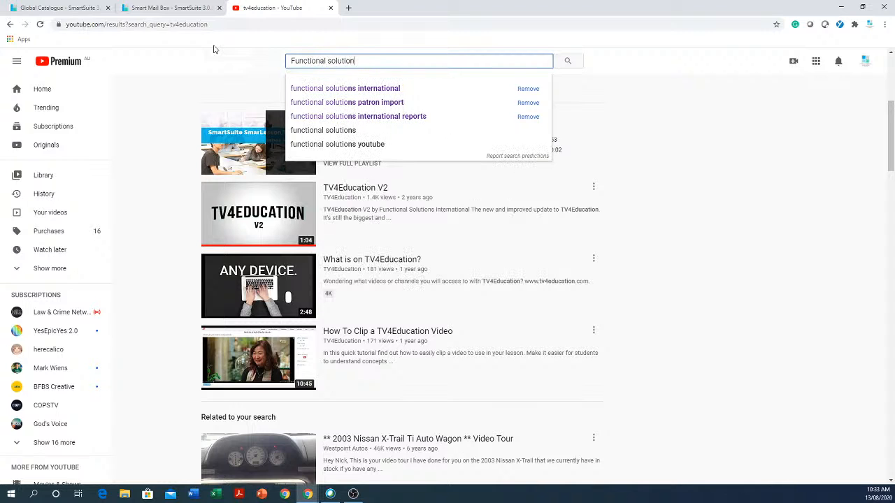
pyautogui.write('s intern')
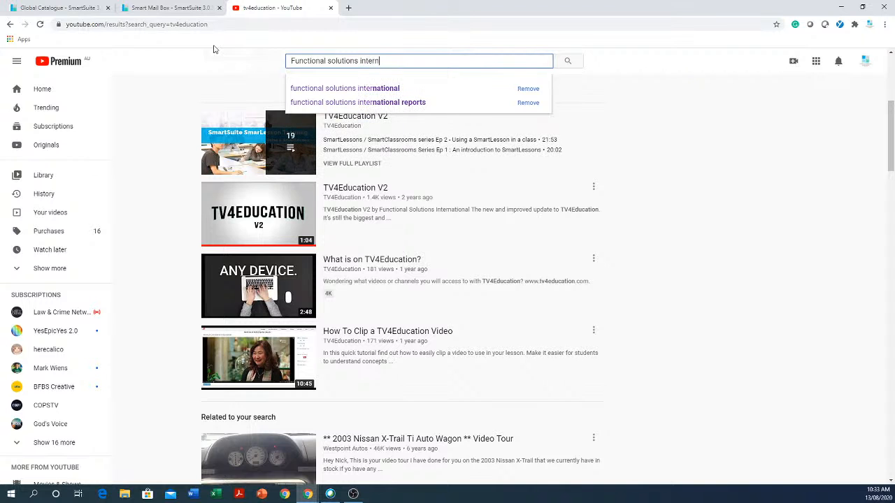
pyautogui.write('ational')
pyautogui.press('Return')
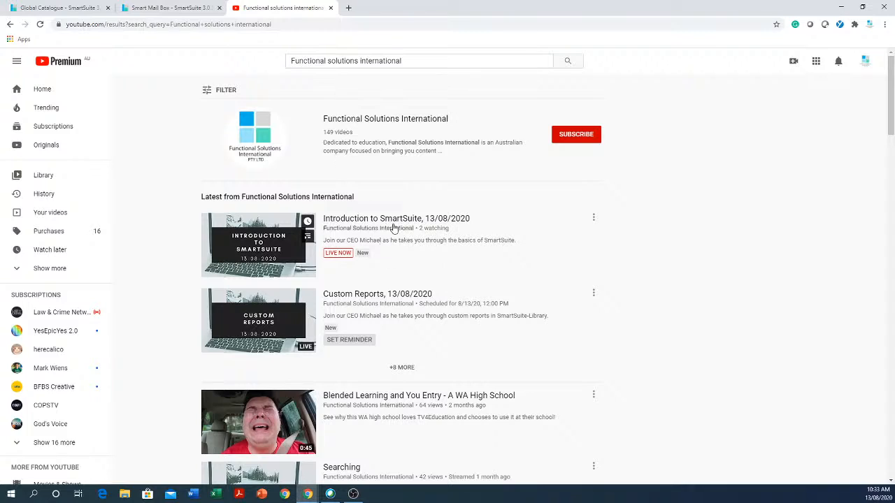
pyautogui.scroll(-7, 395, 227)
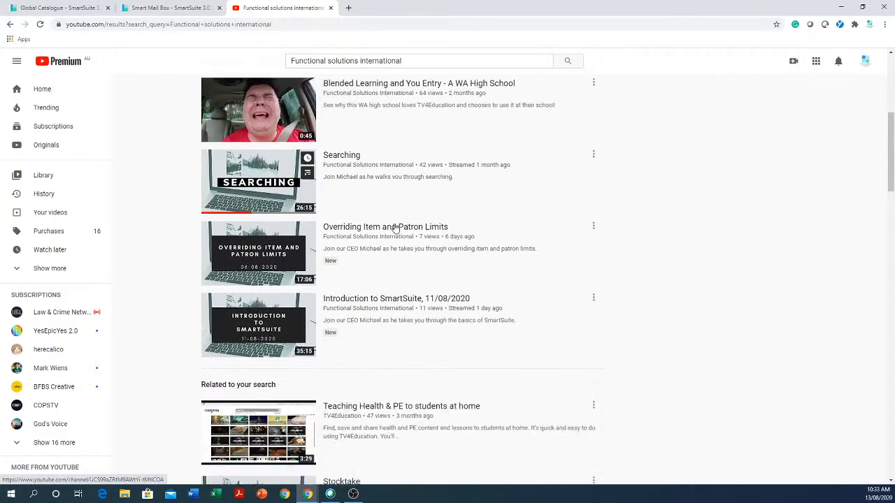
pyautogui.scroll(-5, 396, 227)
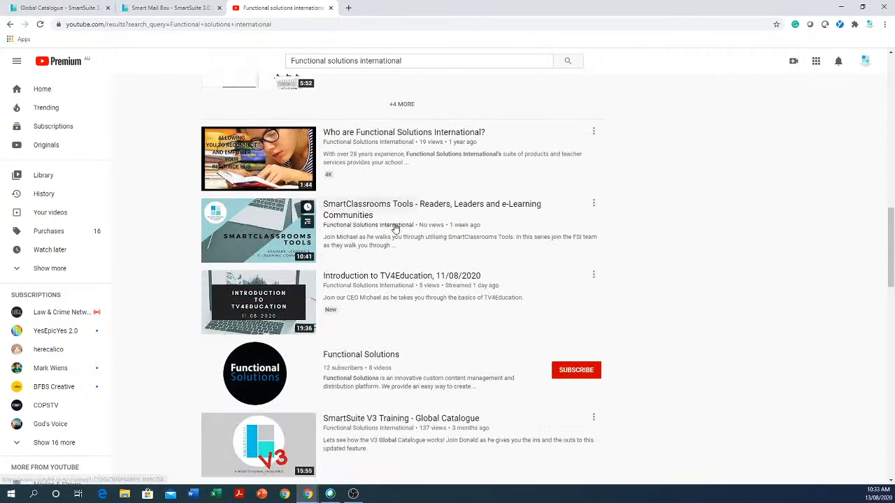
pyautogui.scroll(-10, 396, 228)
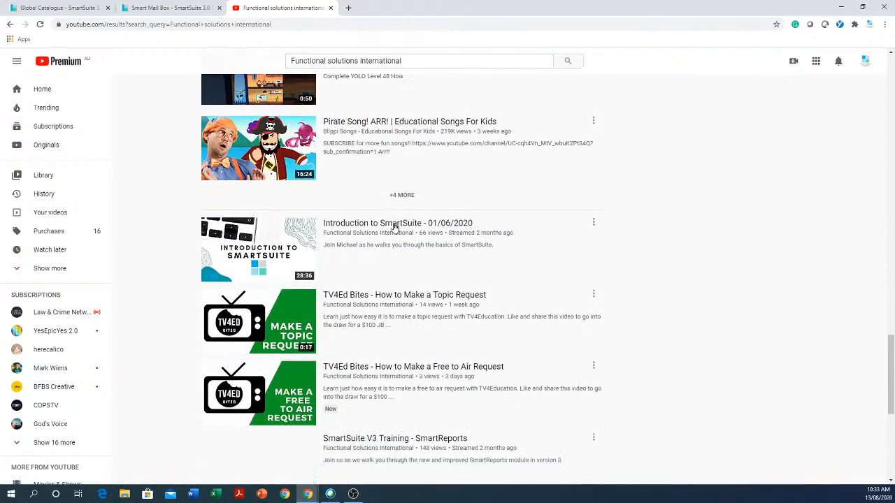
pyautogui.scroll(-9, 396, 227)
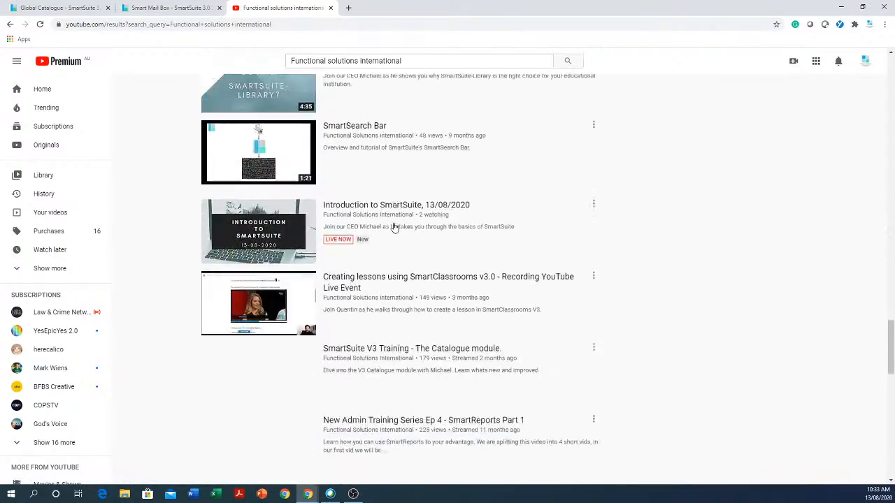
pyautogui.scroll(-3, 394, 227)
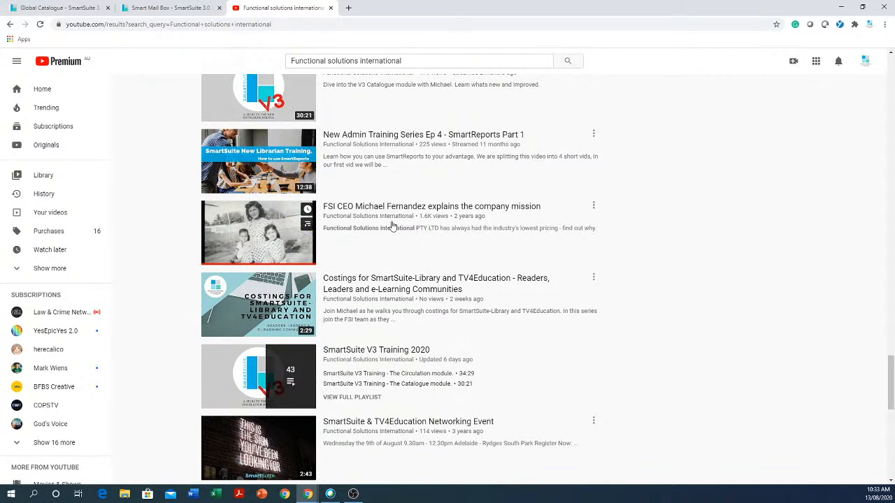
# Go to ebay.com.au in the current tab.
pyautogui.click(323, 26)
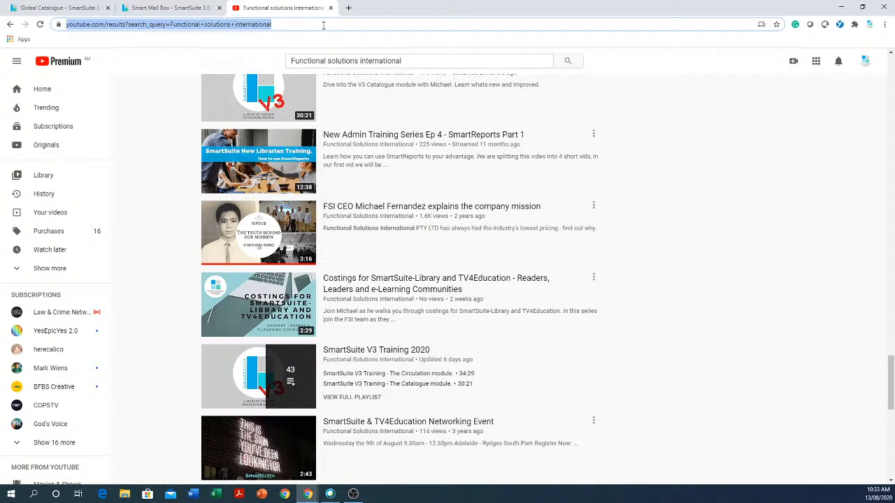
pyautogui.write('e')
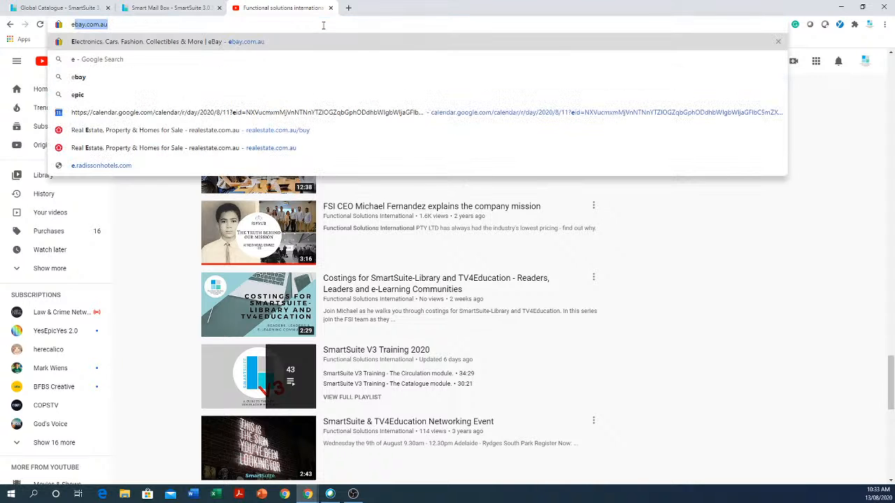
pyautogui.write('bay')
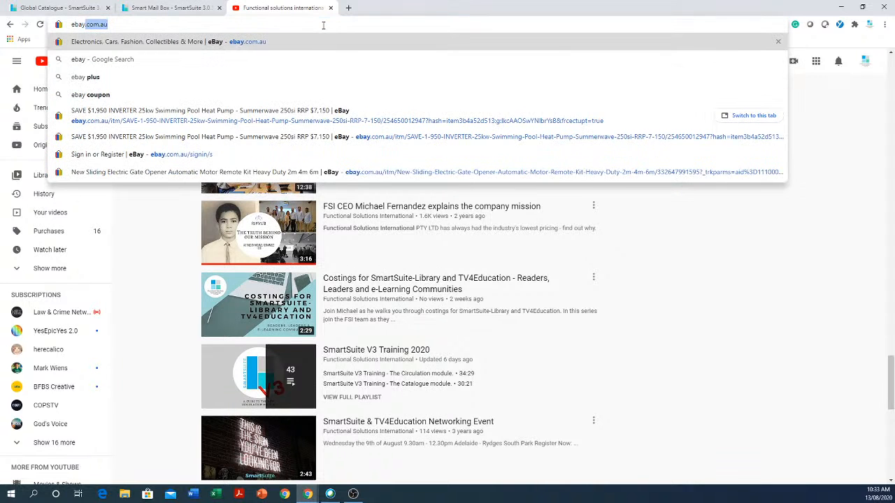
pyautogui.press('Return')
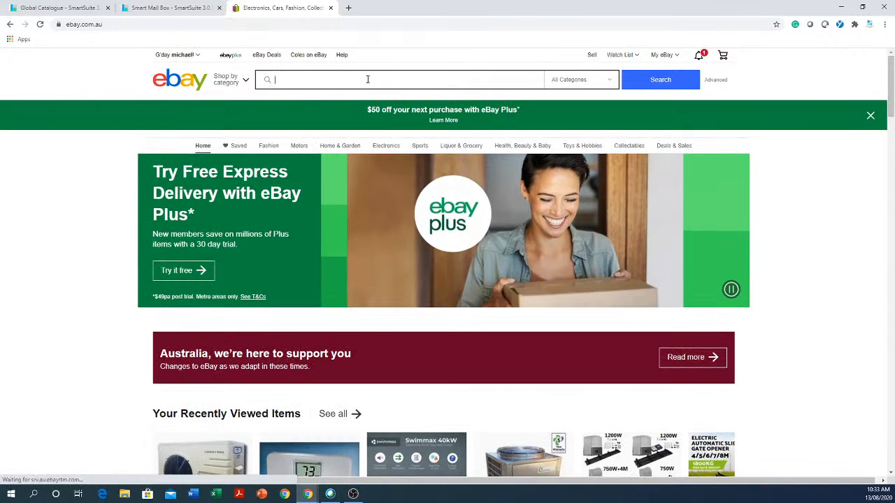
# Search eBay for bluetooth barcode reader and browse through the listings.
pyautogui.write('blu')
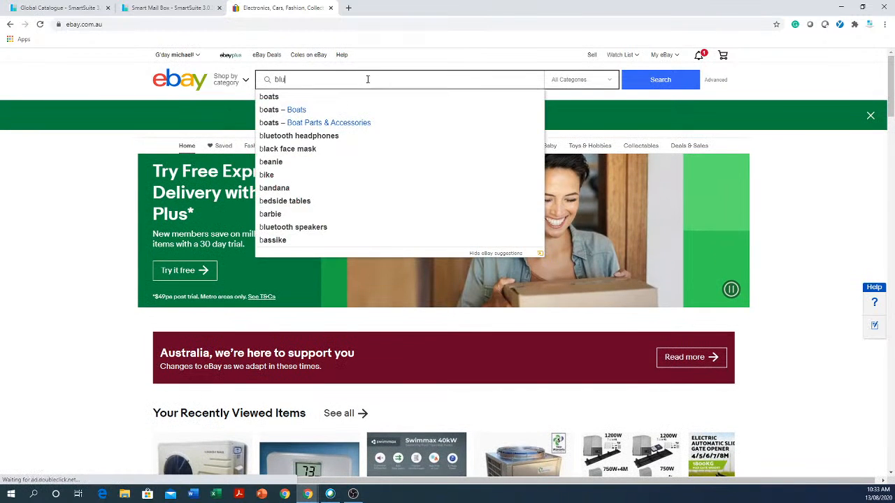
pyautogui.write('etooth')
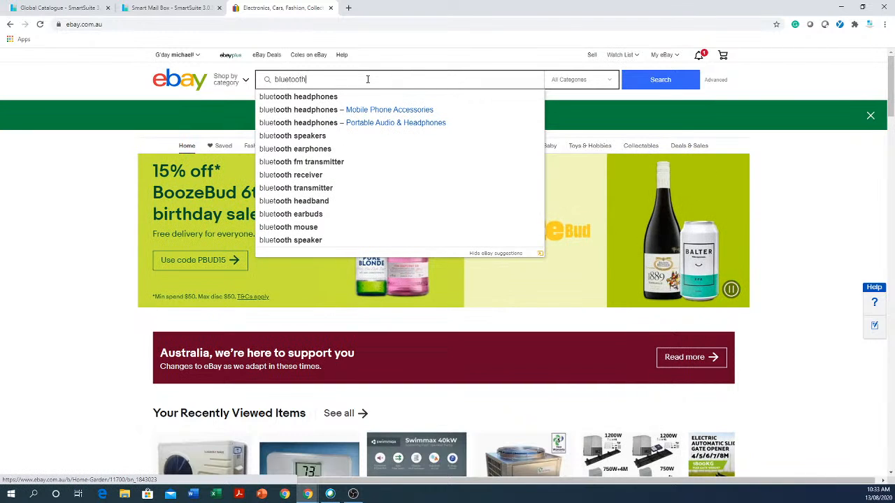
pyautogui.write(' barcode')
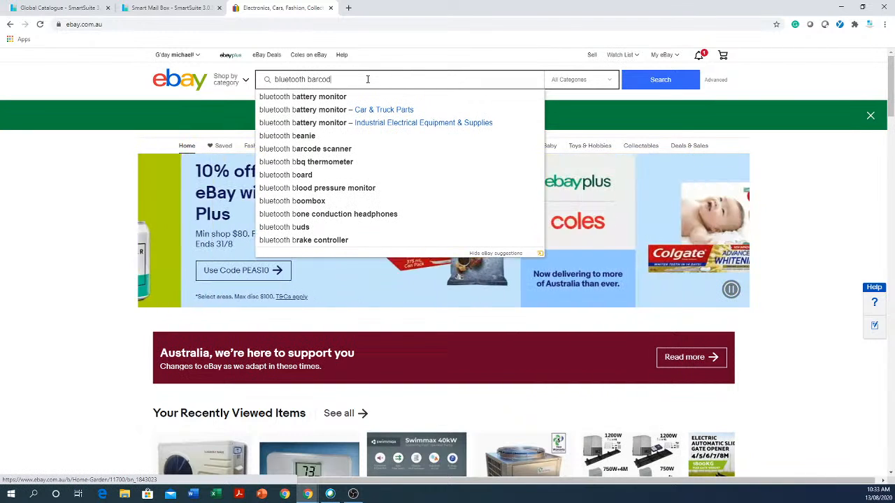
pyautogui.write('reade')
pyautogui.press('Return')
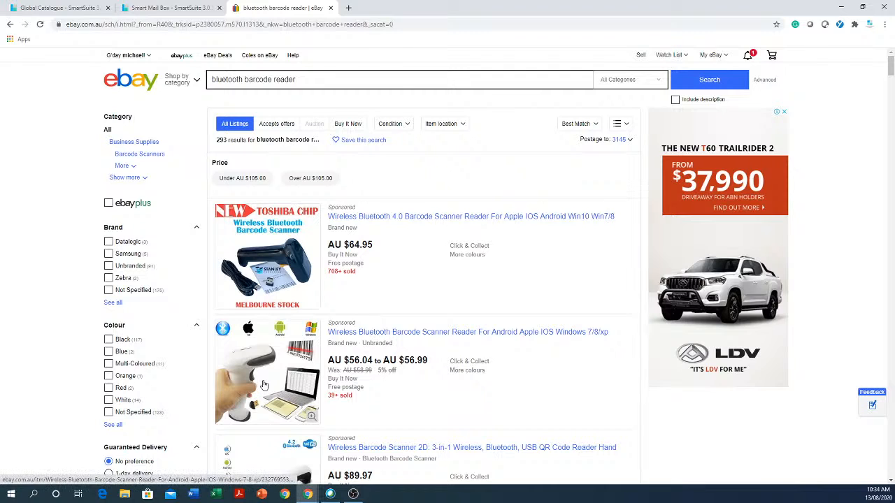
pyautogui.scroll(-1, 266, 383)
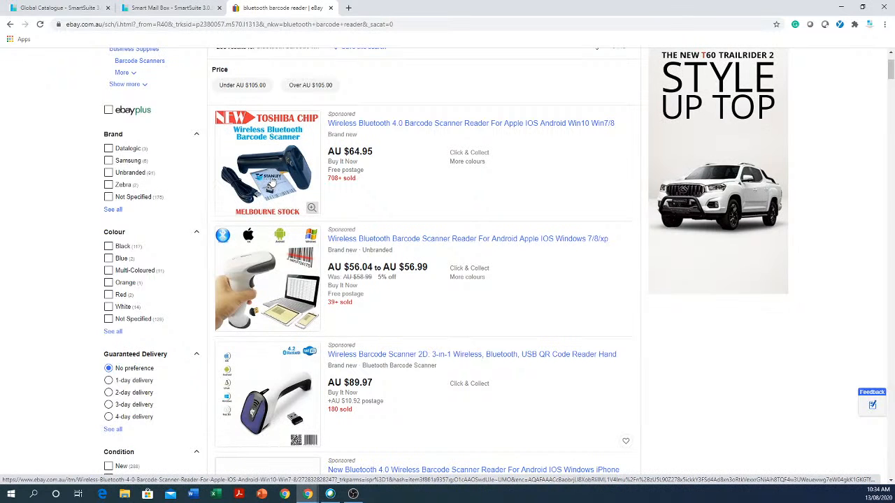
pyautogui.scroll(1, 270, 183)
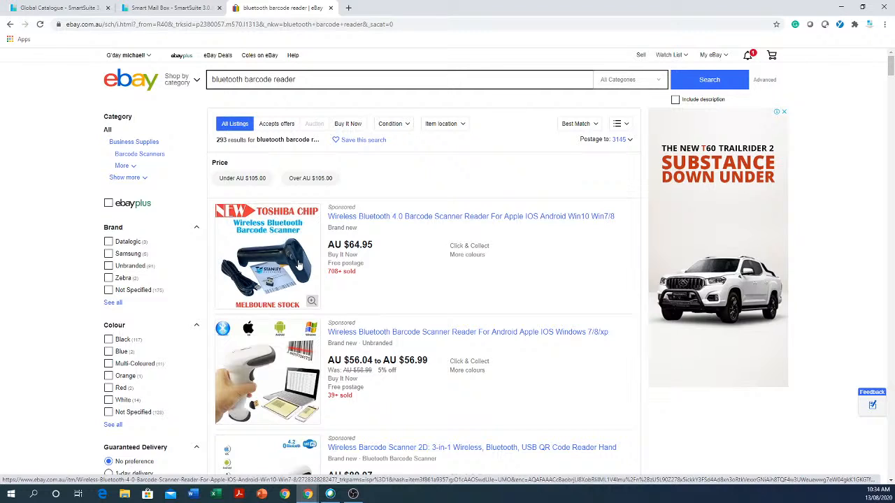